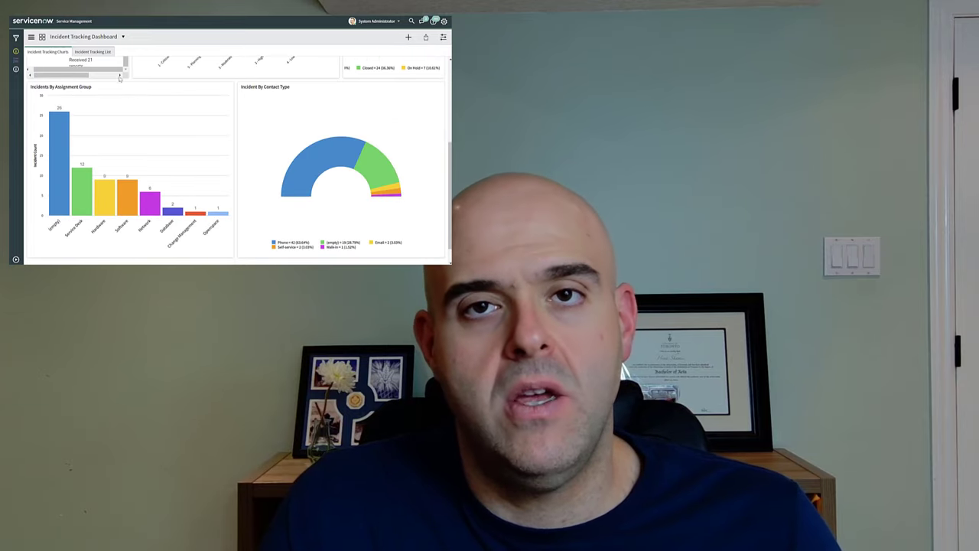
# Step: Look through the incident list of the Incident Tracking Dashboard and return to its charts
pyautogui.click(95, 52)
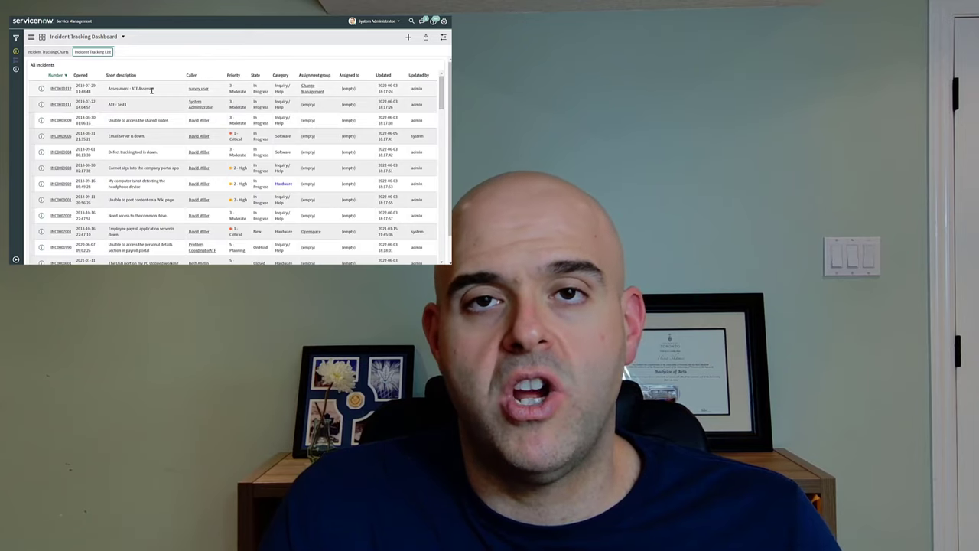
pyautogui.scroll(-3, 151, 92)
pyautogui.scroll(3, 151, 91)
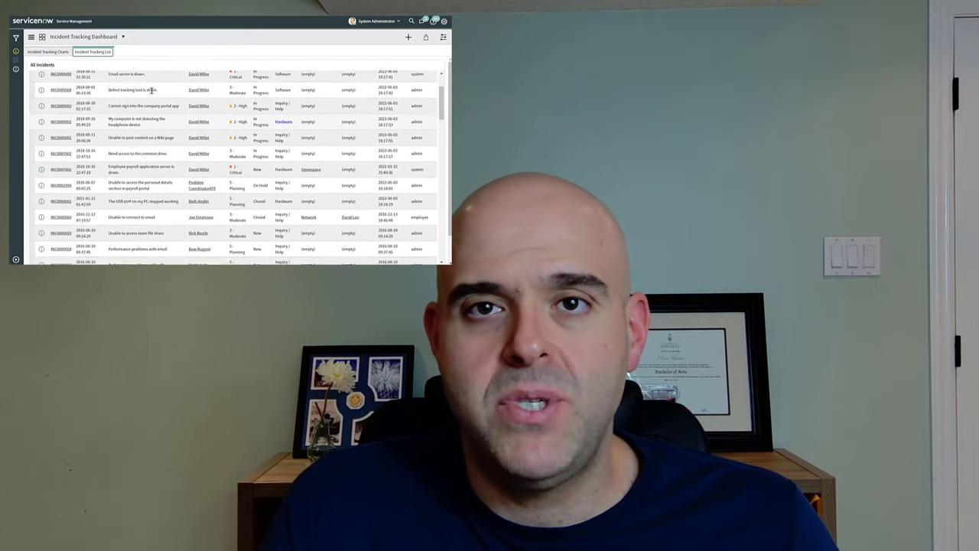
pyautogui.click(52, 51)
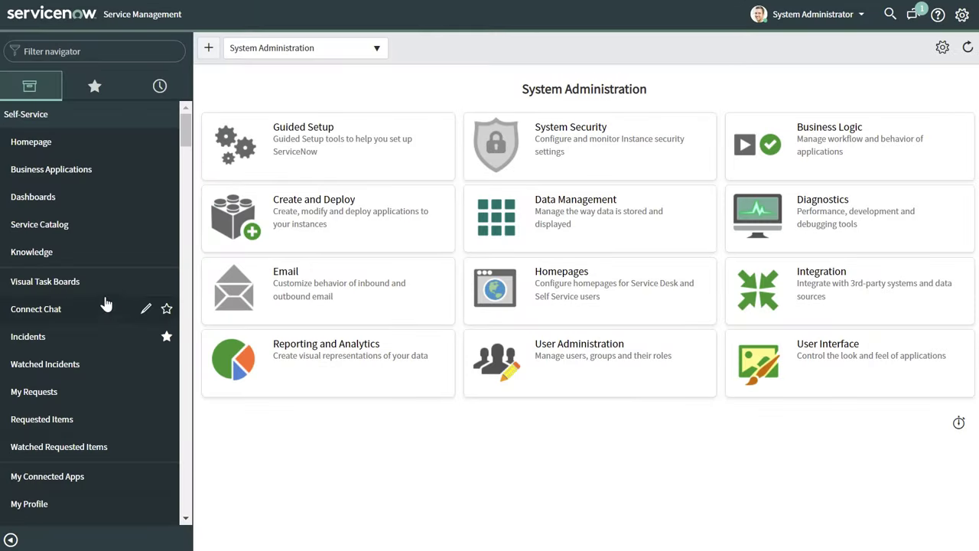
# Step: Search the navigator for "dashboard" and open the Self-Service Dashboards overview
pyautogui.click(81, 54)
pyautogui.write('dashboard')
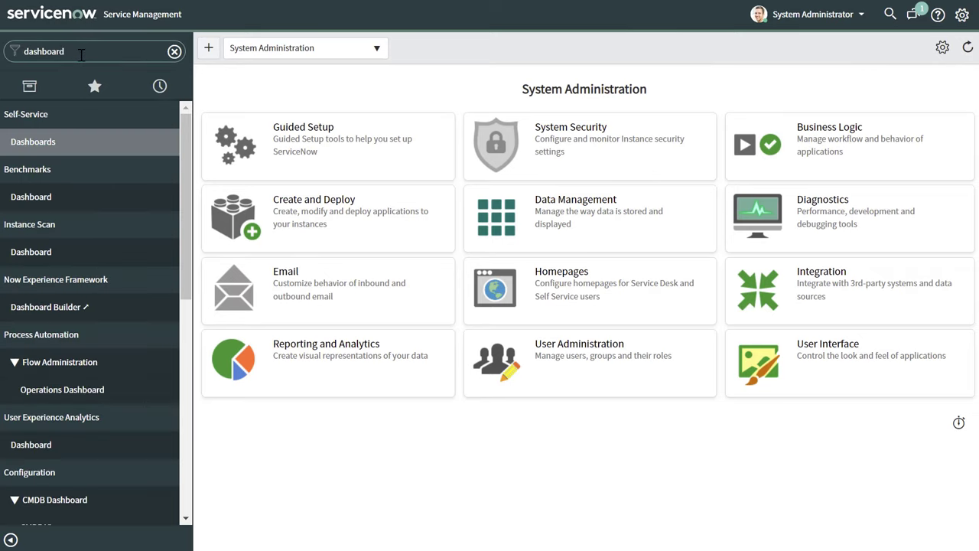
pyautogui.click(58, 145)
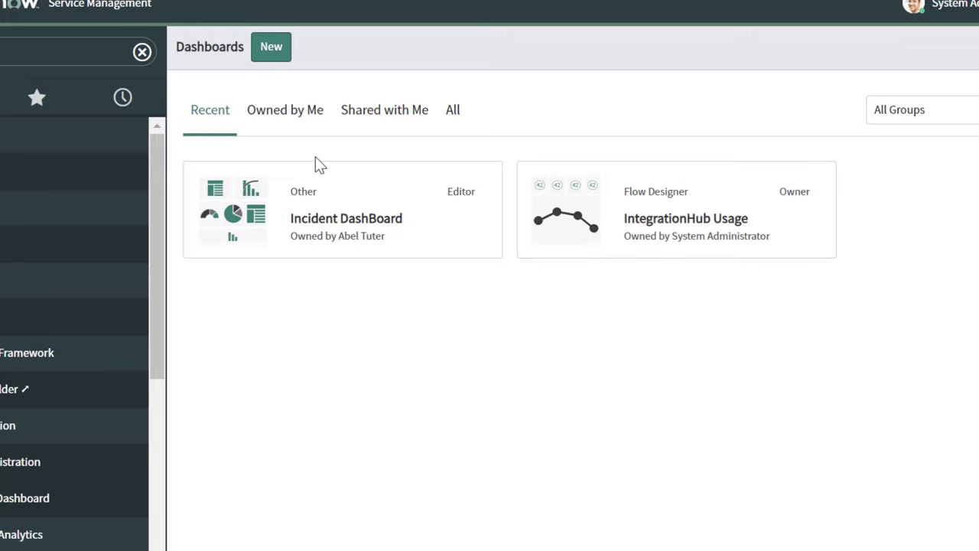
# Step: Examine the dashboards owned by me, shared with me and all dashboards, and the available dashboard groups
pyautogui.click(295, 125)
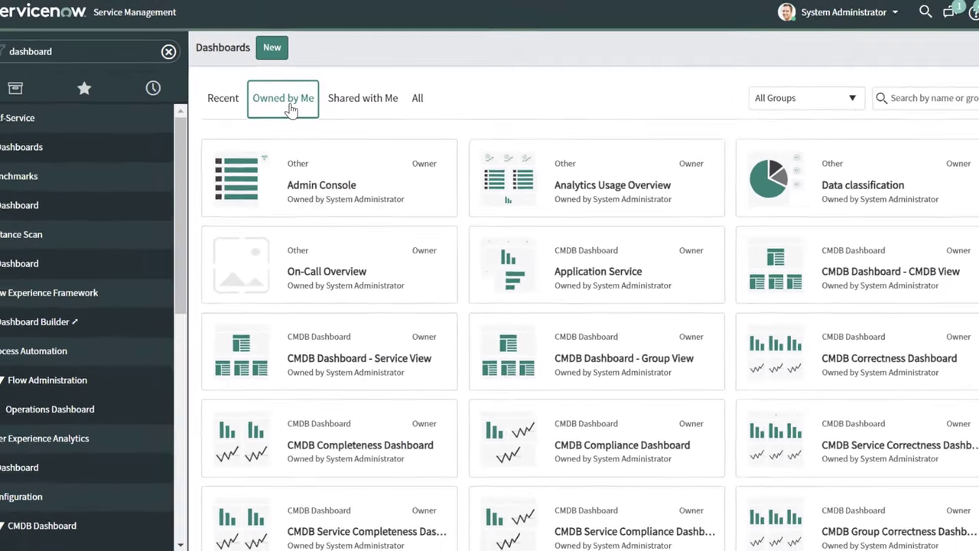
pyautogui.scroll(-3, 641, 268)
pyautogui.scroll(-3, 562, 220)
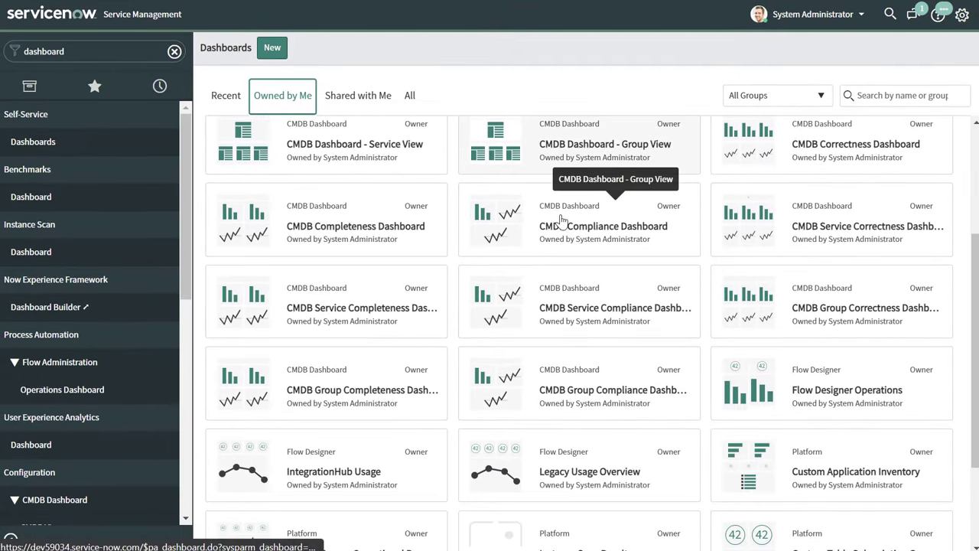
pyautogui.scroll(10, 562, 232)
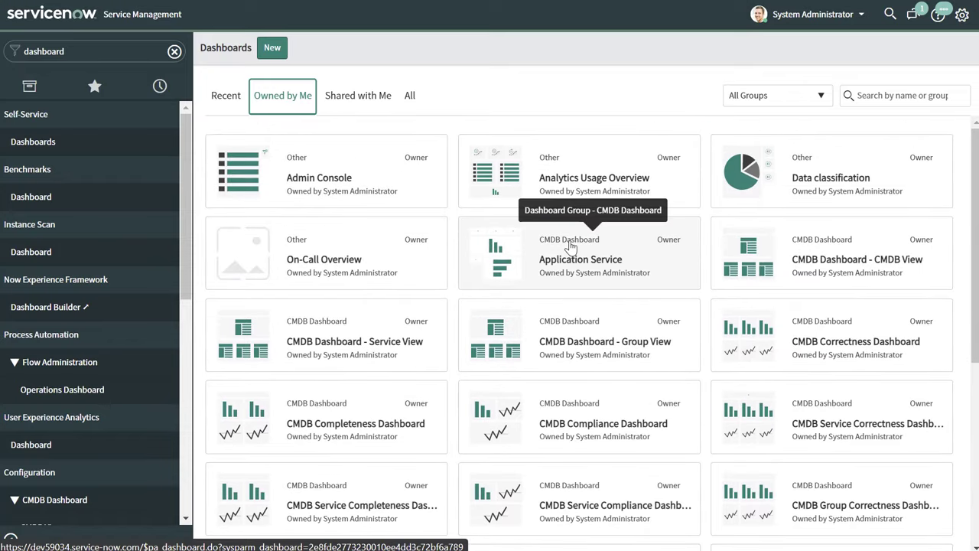
pyautogui.click(369, 102)
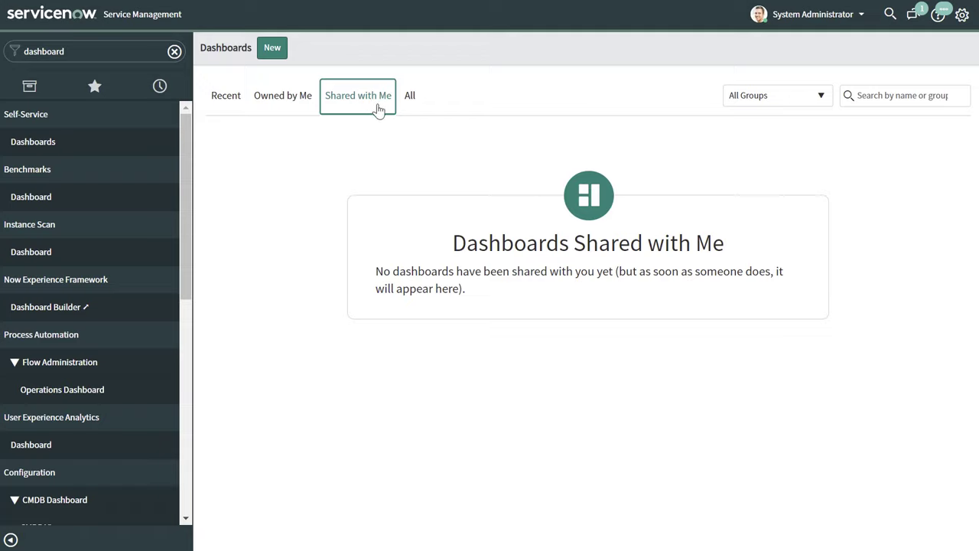
pyautogui.click(411, 100)
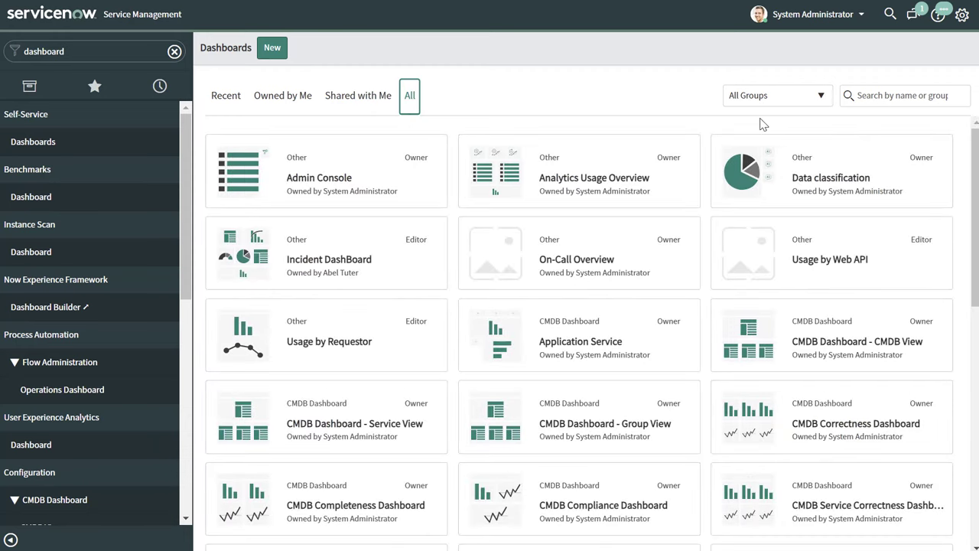
pyautogui.click(820, 97)
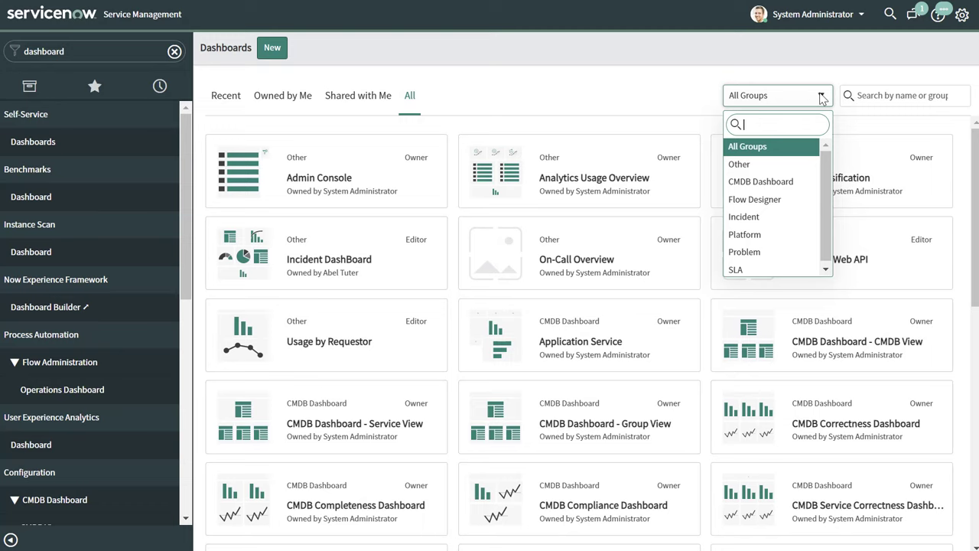
pyautogui.click(902, 97)
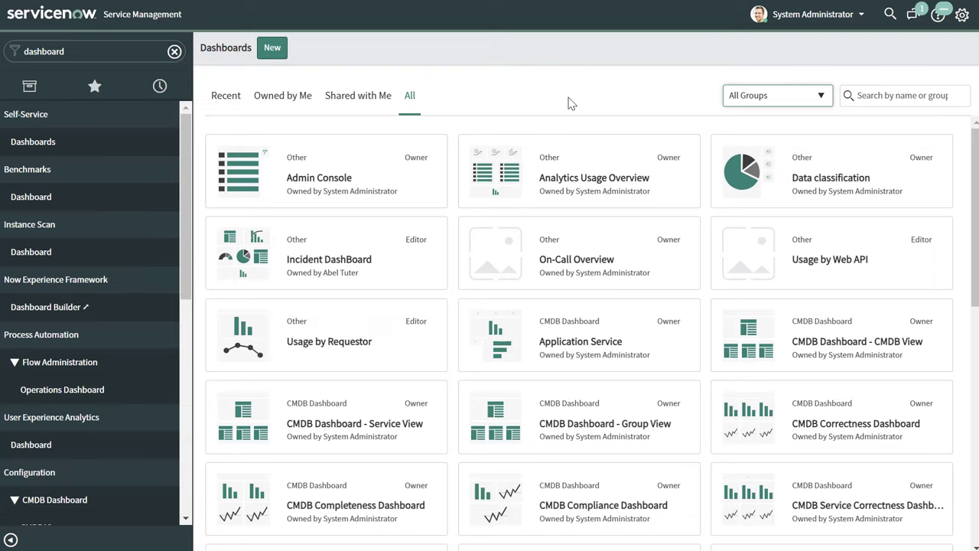
# Step: Start a new dashboard record and name it "Incident Tracking Dashboard"
pyautogui.click(267, 58)
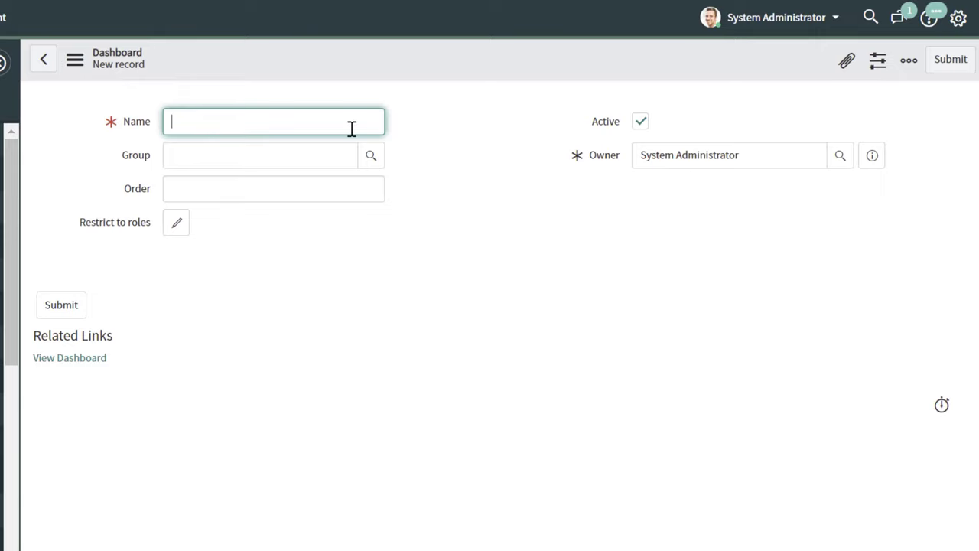
pyautogui.write('Incident Tracking Dashboard')
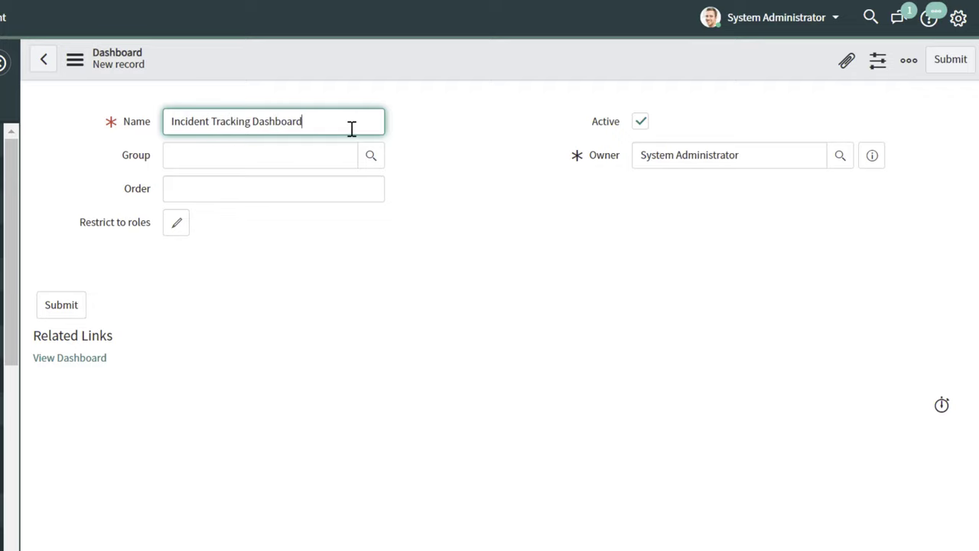
pyautogui.press('Tab')
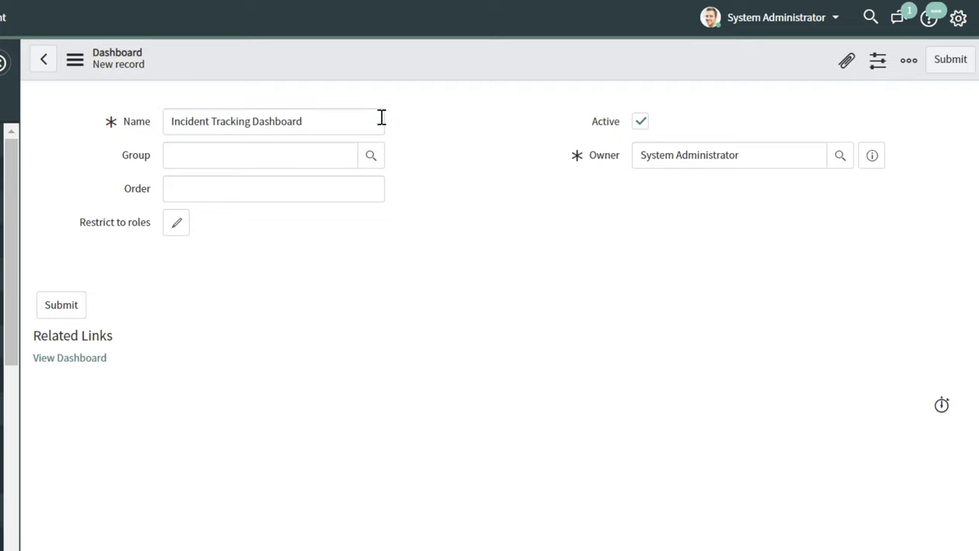
# Step: Try entering another user as the dashboard's owner, and set the owner back to System Administrator
pyautogui.click(789, 163)
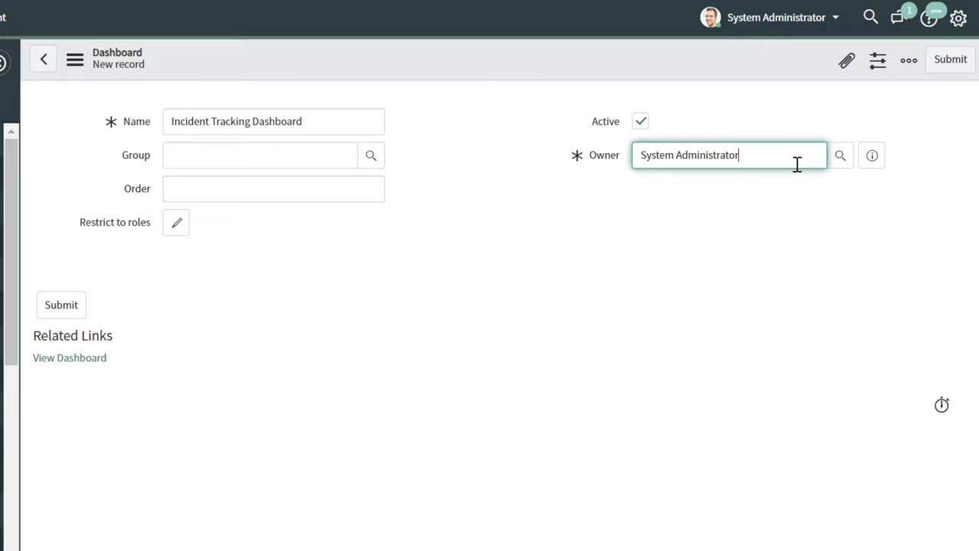
pyautogui.tripleClick(797, 164)
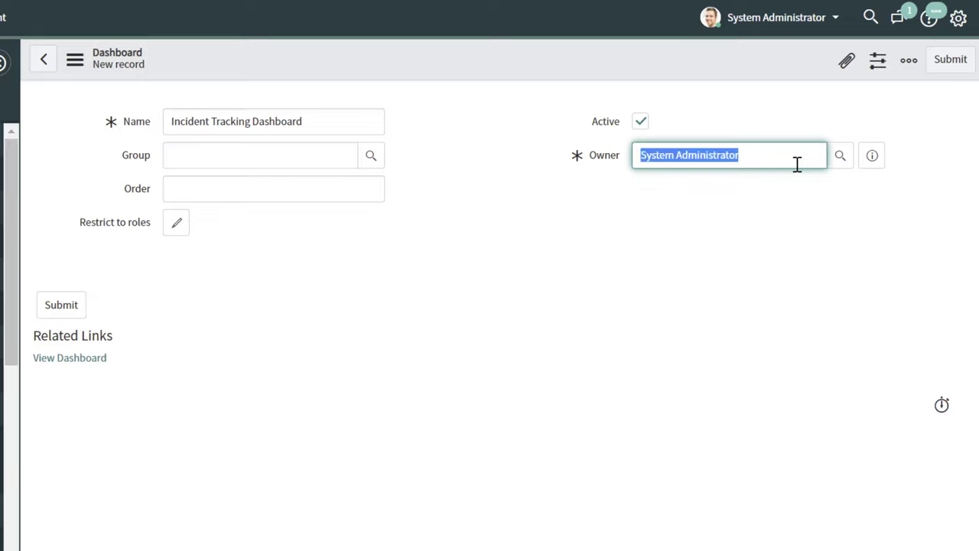
pyautogui.write('abel')
pyautogui.doubleClick(797, 164)
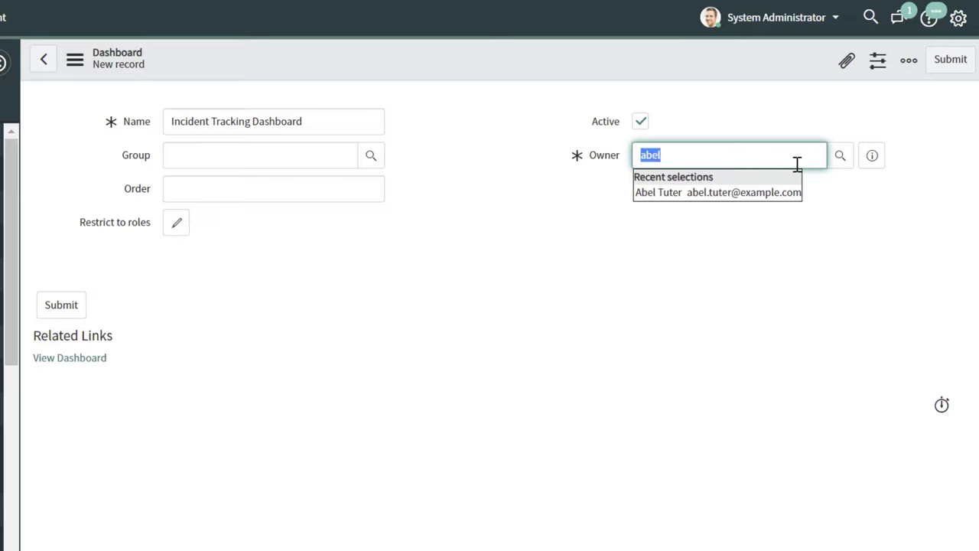
pyautogui.press('BackSpace')
pyautogui.click(622, 283)
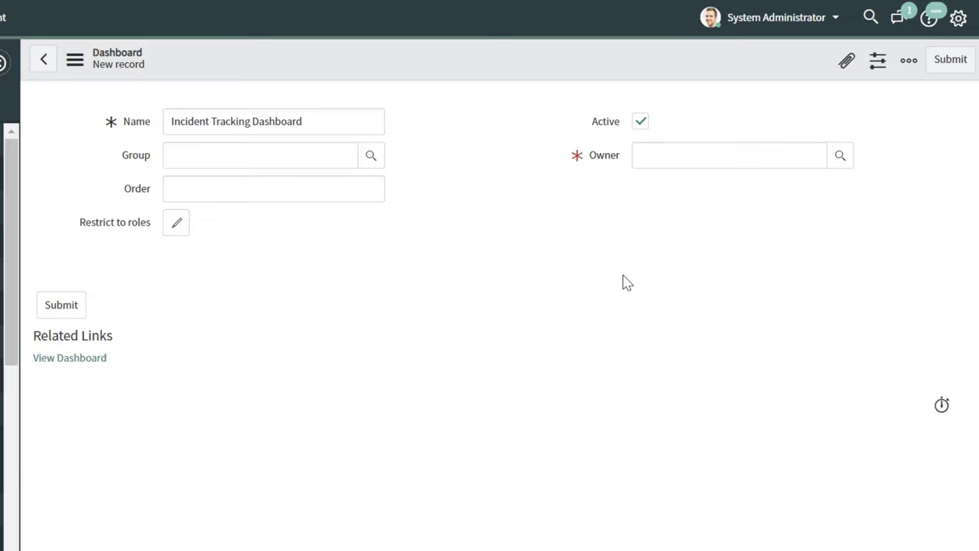
pyautogui.click(768, 151)
pyautogui.write('System ad')
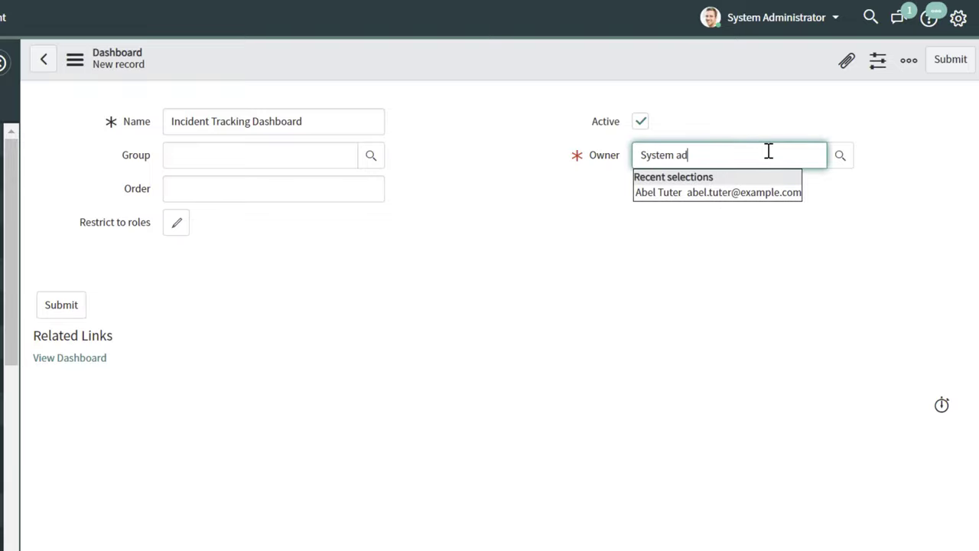
pyautogui.click(763, 192)
pyautogui.click(704, 209)
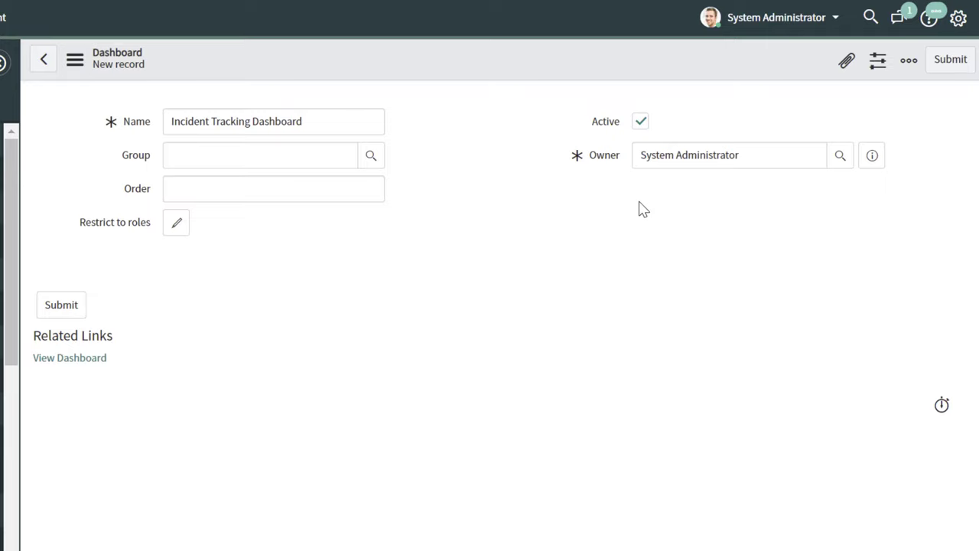
# Step: Try restricting the dashboard to the action_designer role, and remove that role again
pyautogui.click(177, 224)
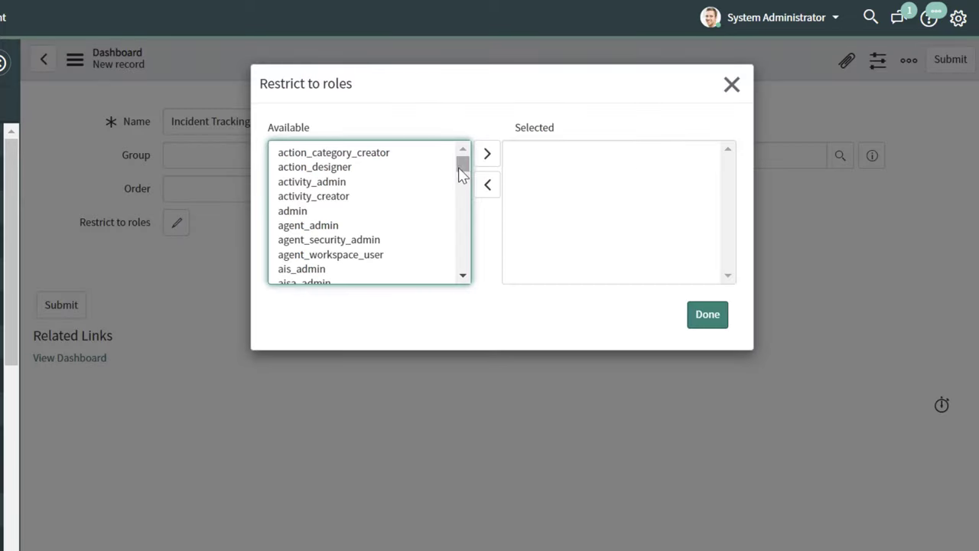
pyautogui.moveTo(462, 174)
pyautogui.mouseDown()
pyautogui.moveTo(463, 267)
pyautogui.moveTo(464, 161)
pyautogui.mouseUp()
pyautogui.click(315, 167)
pyautogui.click(486, 154)
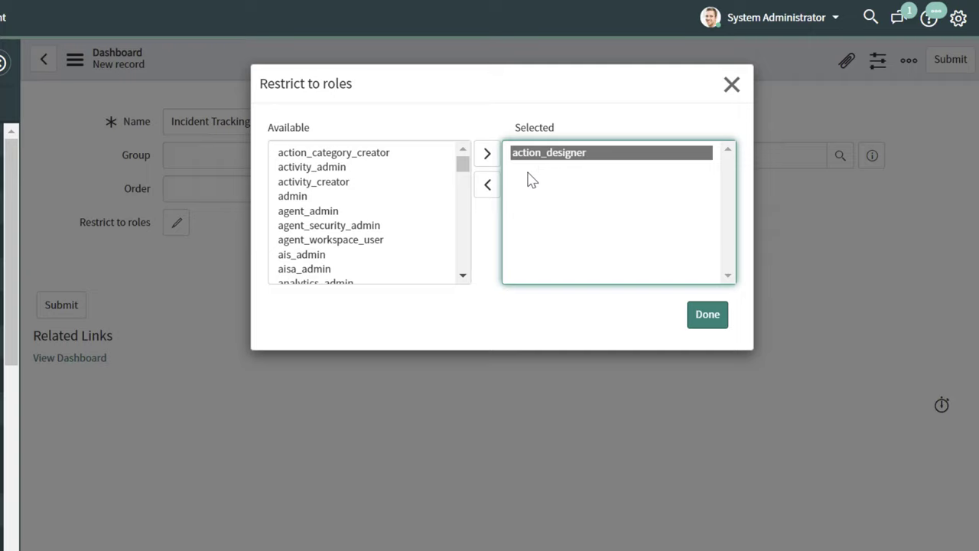
pyautogui.click(489, 186)
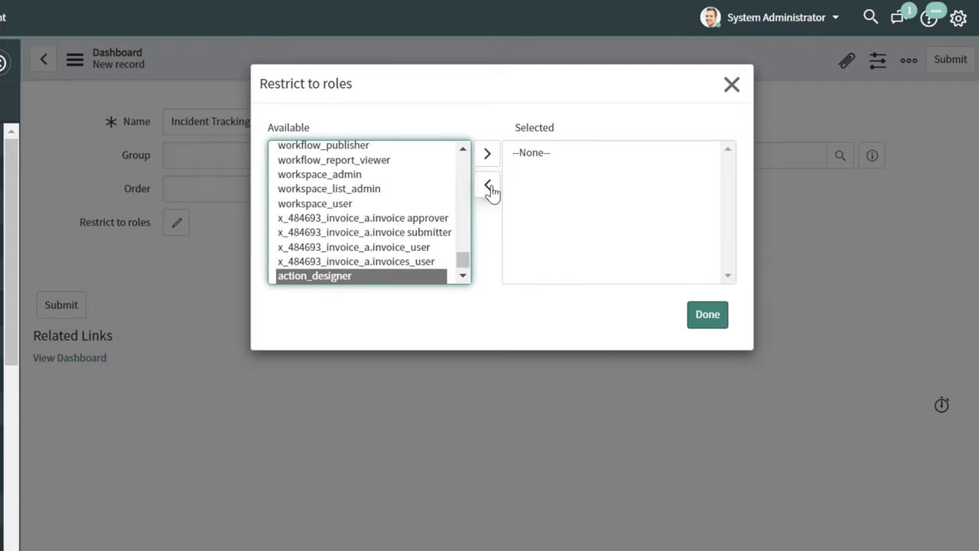
pyautogui.click(734, 87)
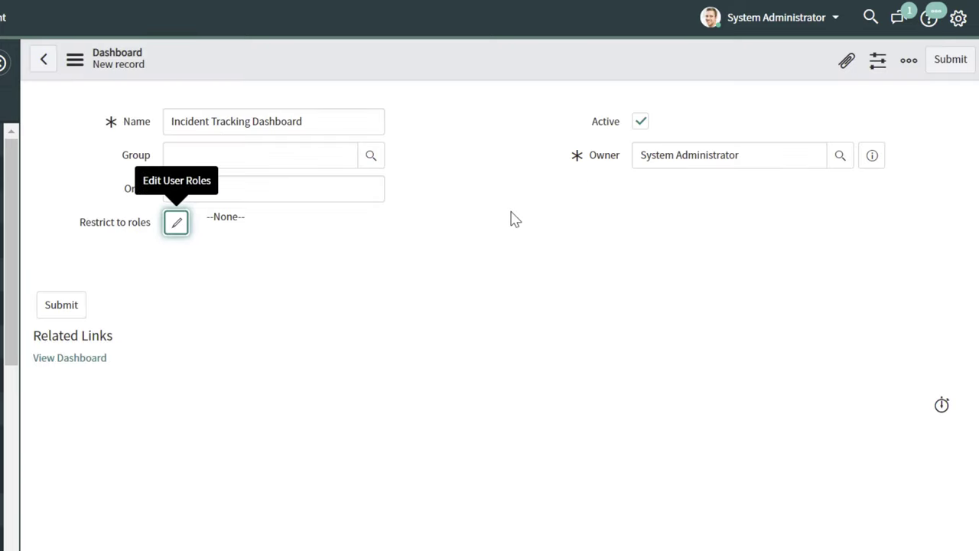
# Step: Submit the new dashboard record and show the Reports category of widgets that can be added to it
pyautogui.click(951, 59)
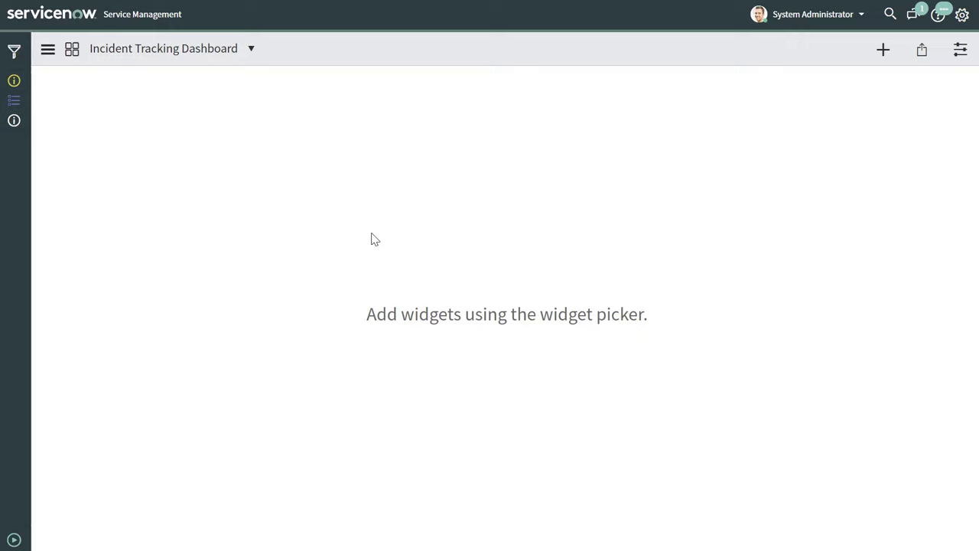
pyautogui.click(887, 64)
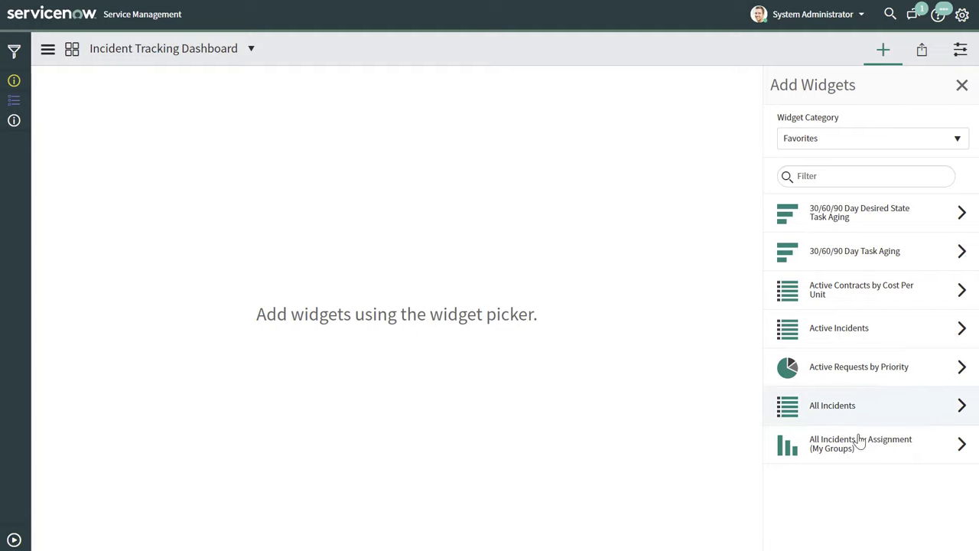
pyautogui.click(886, 139)
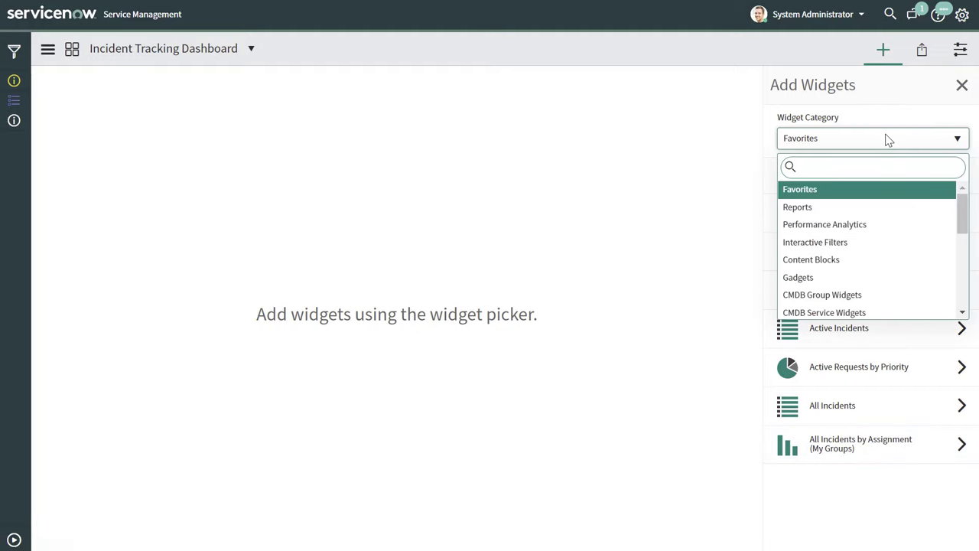
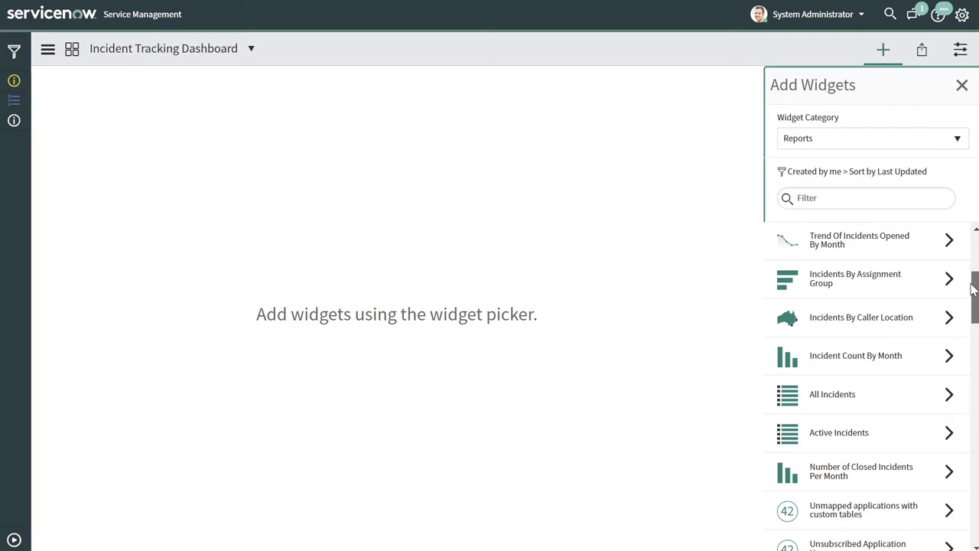
# Step: Add the Incident By Status report to the dashboard and return to the list of report widgets
pyautogui.scroll(-4, 972, 287)
pyautogui.scroll(-3, 871, 388)
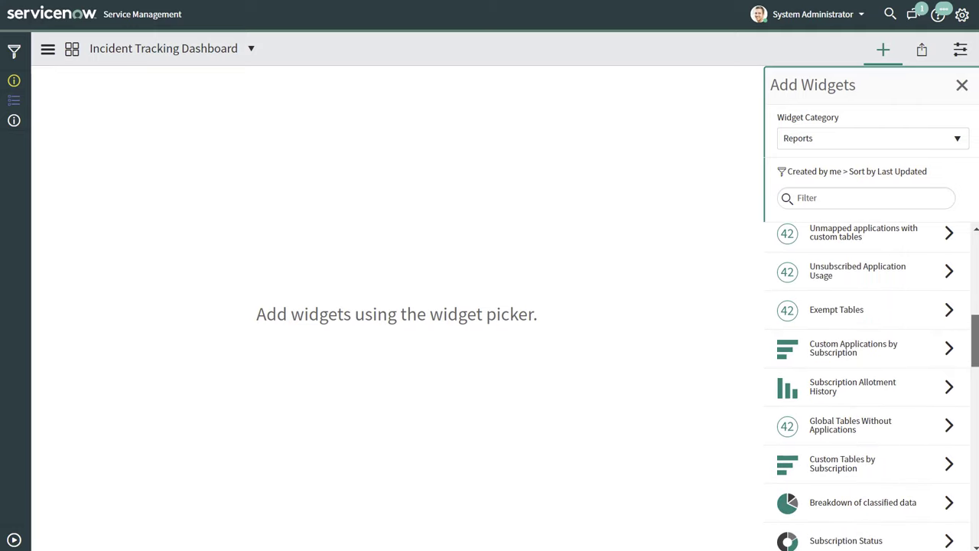
pyautogui.moveTo(973, 320); pyautogui.dragTo(971, 236)
pyautogui.click(848, 205)
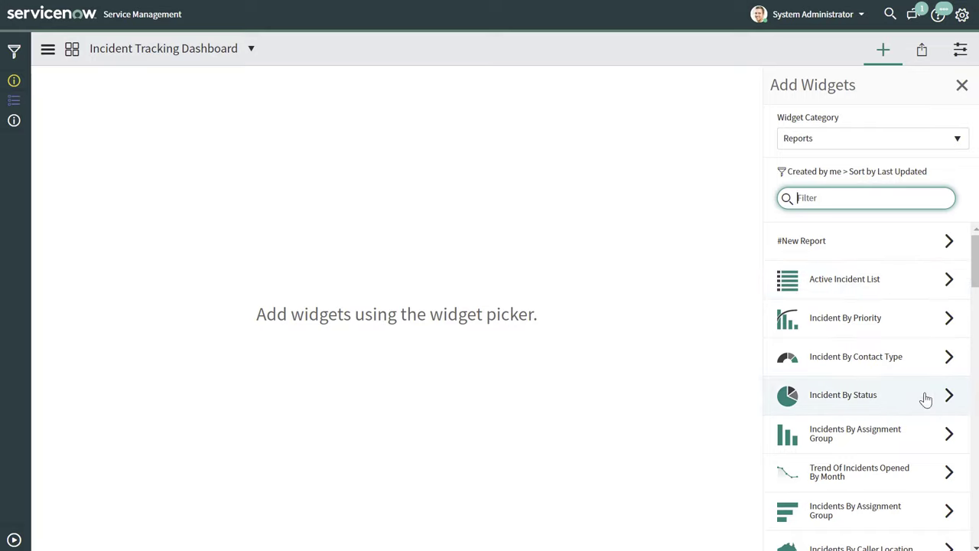
pyautogui.click(861, 405)
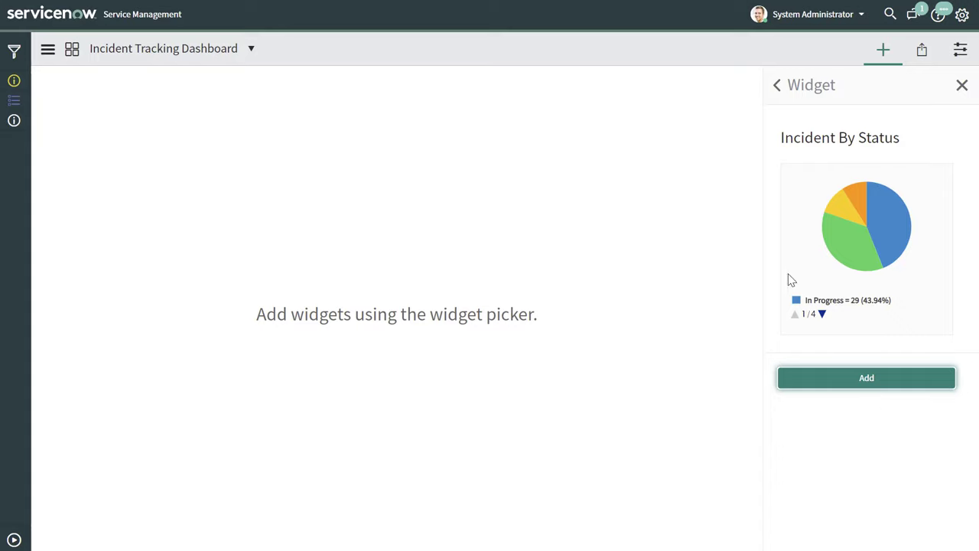
pyautogui.click(889, 390)
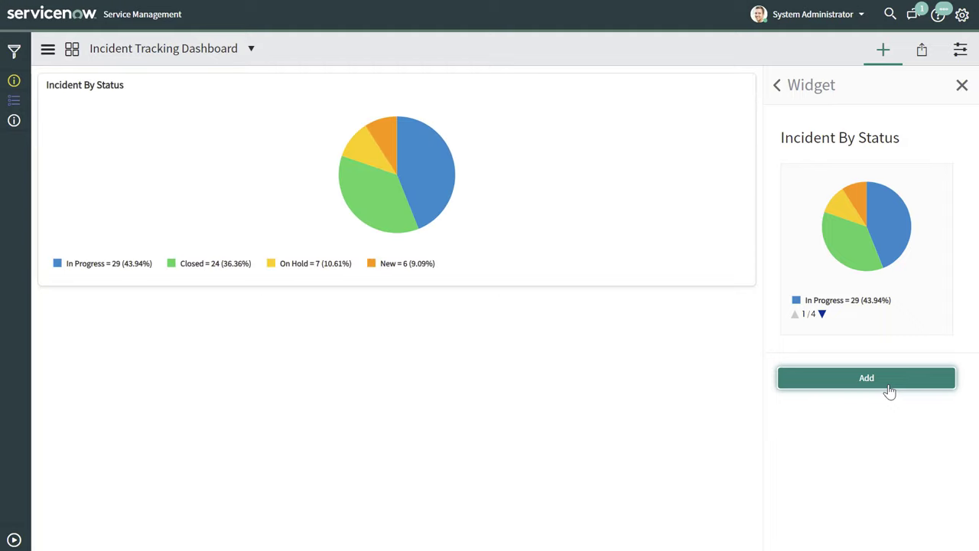
pyautogui.moveTo(449, 210)
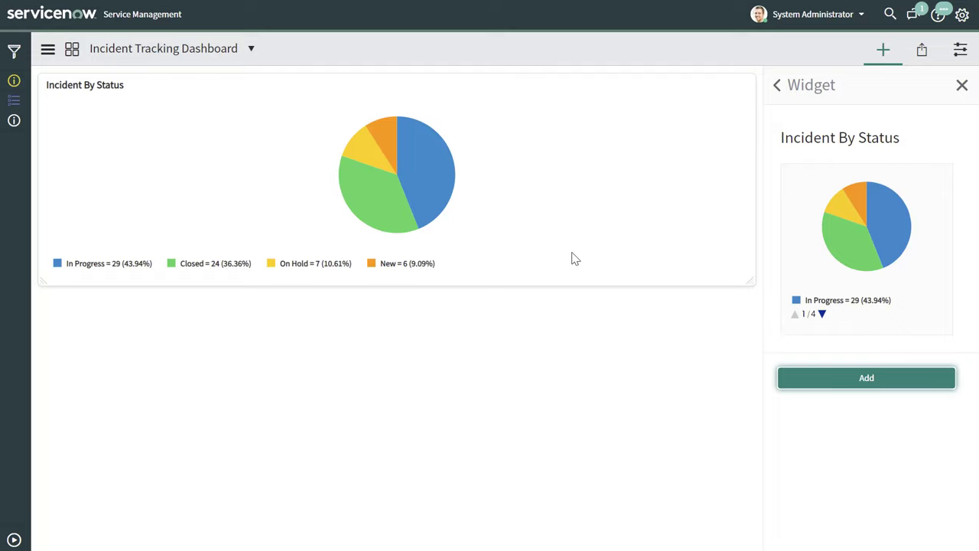
pyautogui.click(779, 87)
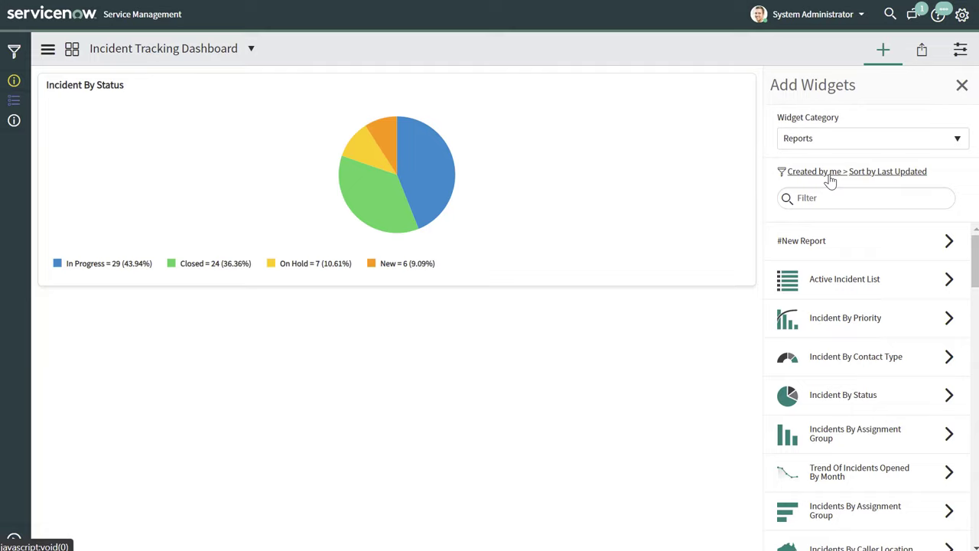
# Step: Add the Incidents By Assignment Group column chart to the dashboard and return to the list of report widgets
pyautogui.click(866, 436)
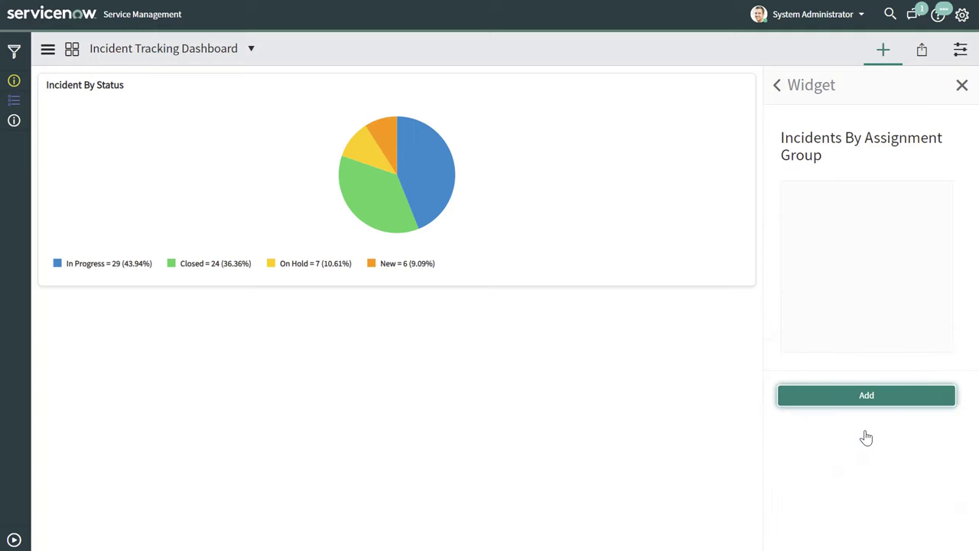
pyautogui.click(867, 409)
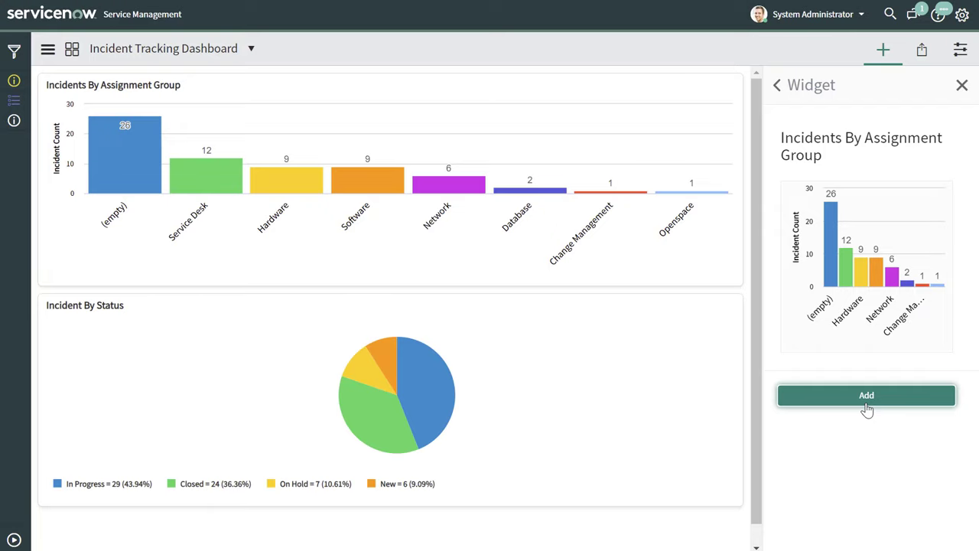
pyautogui.click(778, 85)
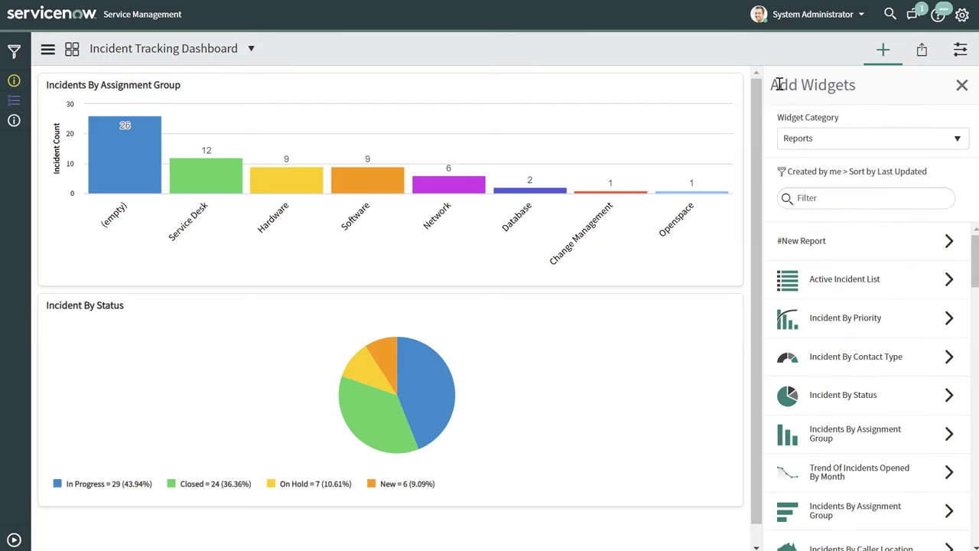
# Step: Add the Incident By Contact Type and Incident By Priority reports to the dashboard
pyautogui.click(878, 363)
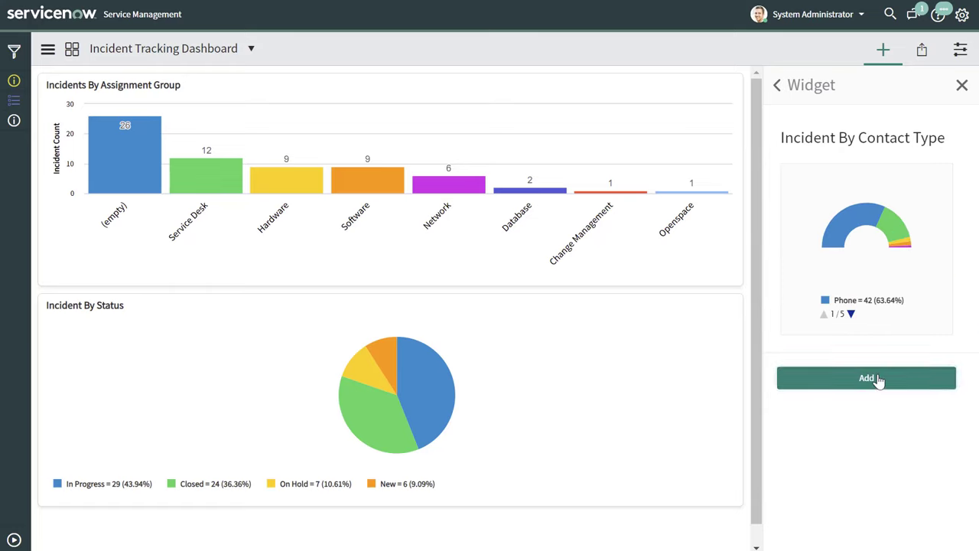
pyautogui.click(879, 378)
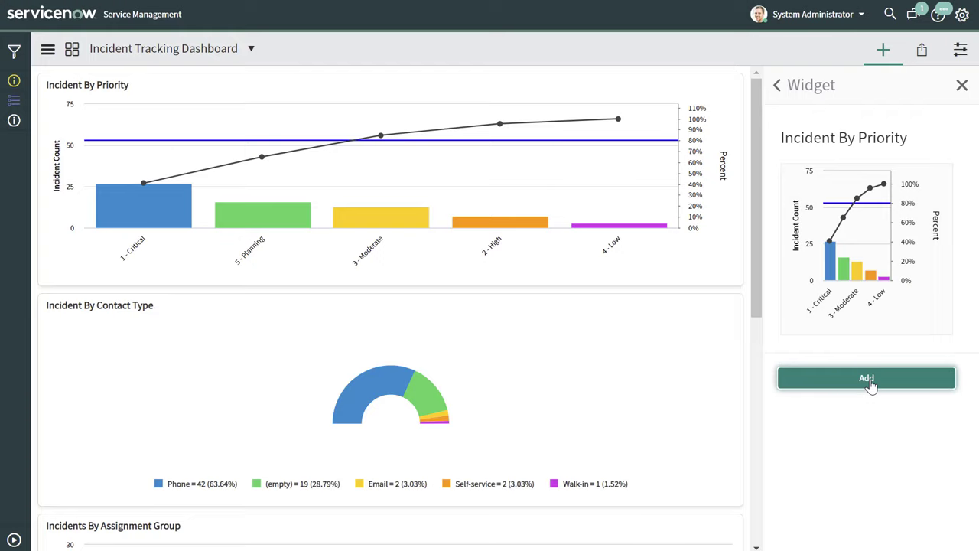
pyautogui.click(867, 379)
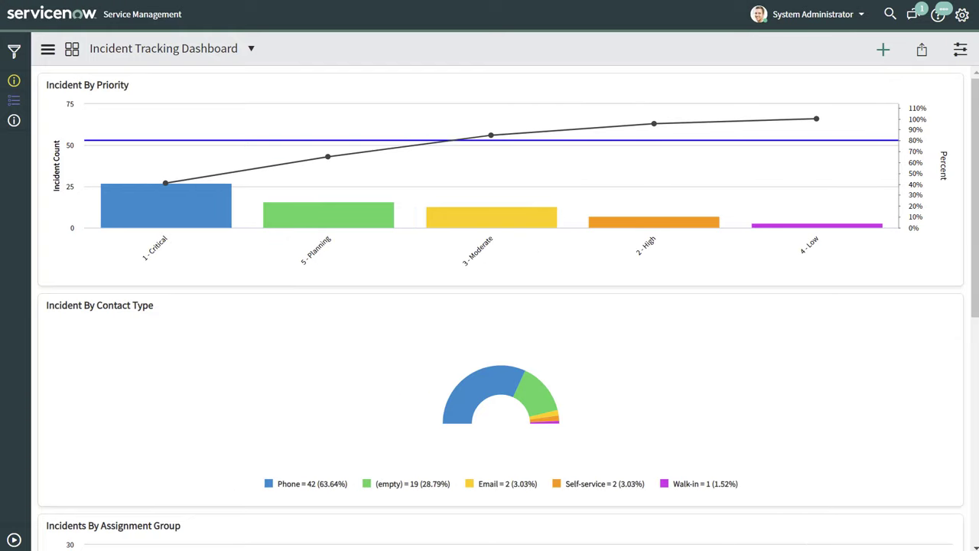
# Step: Try the two-by-two quick layout on the dashboard, and apply the three-by-three quick layout instead
pyautogui.click(961, 56)
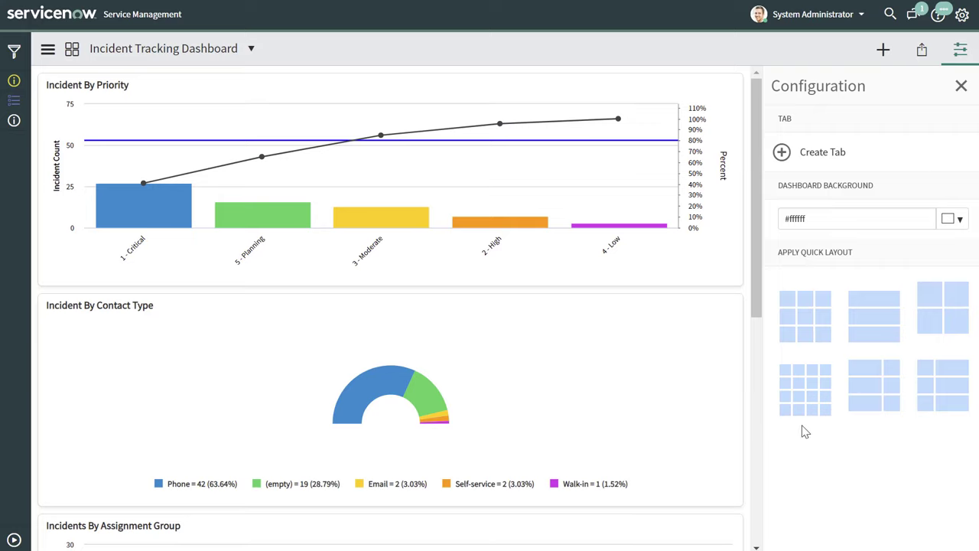
pyautogui.click(963, 303)
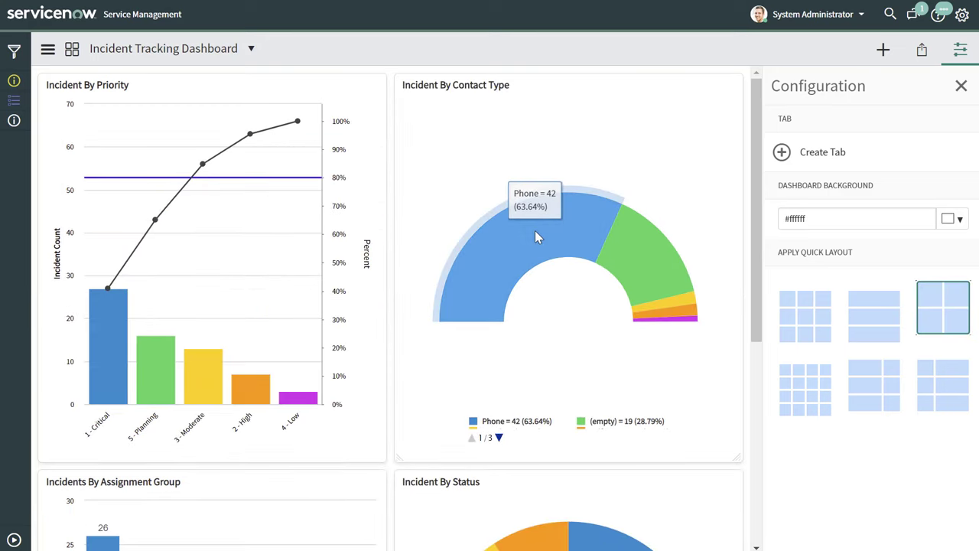
pyautogui.scroll(-4, 535, 231)
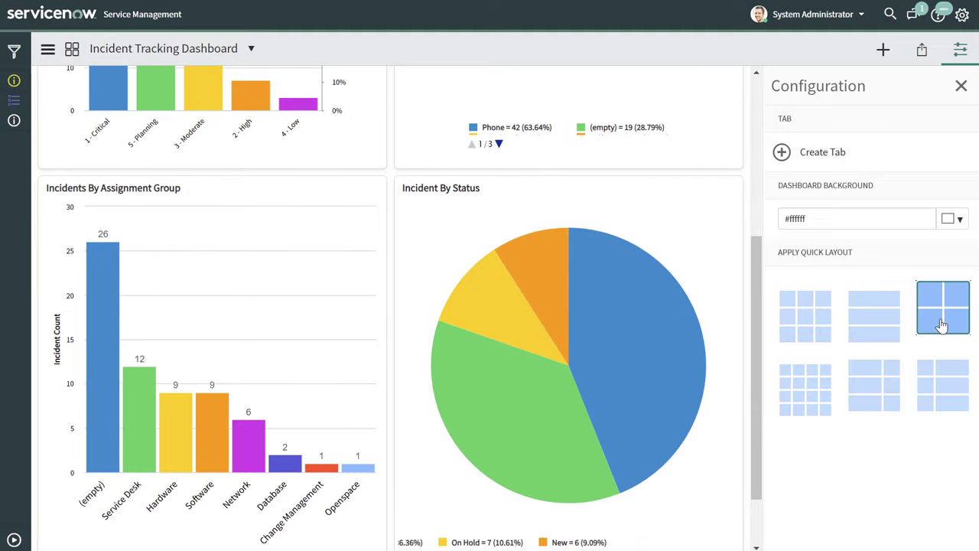
pyautogui.click(820, 331)
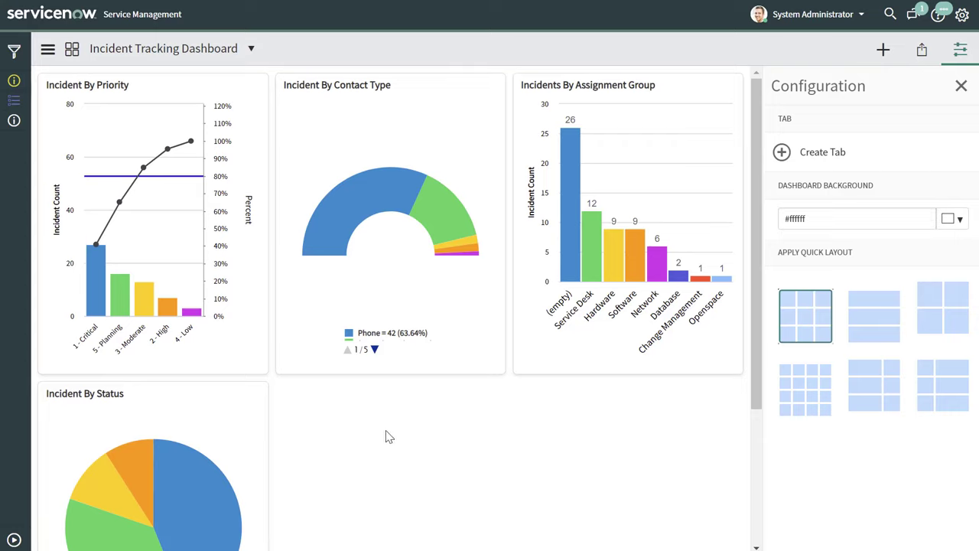
# Step: Set the dashboard background to the dark blue #1d1a2d and close the configuration
pyautogui.click(960, 220)
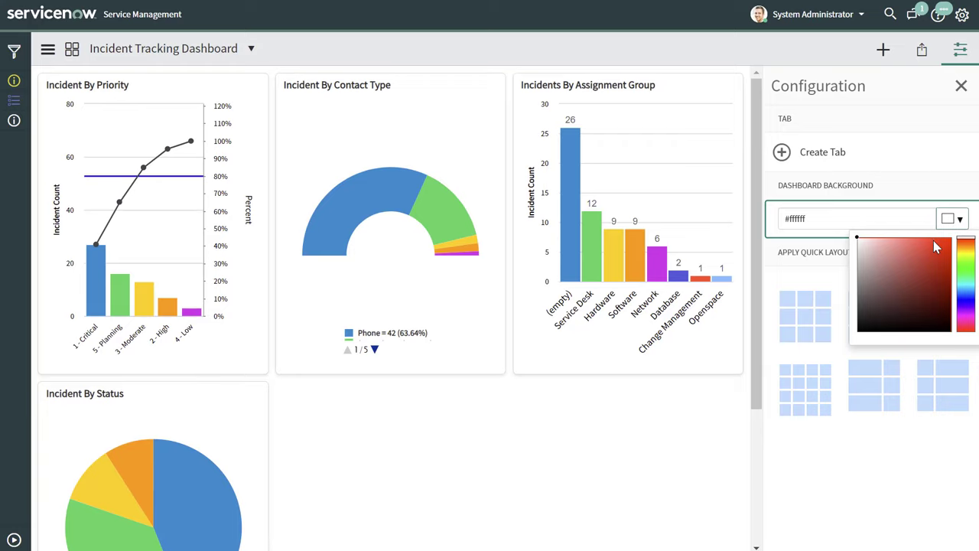
pyautogui.click(936, 247)
pyautogui.moveTo(935, 247)
pyautogui.mouseDown()
pyautogui.moveTo(935, 277)
pyautogui.moveTo(887, 309)
pyautogui.mouseUp()
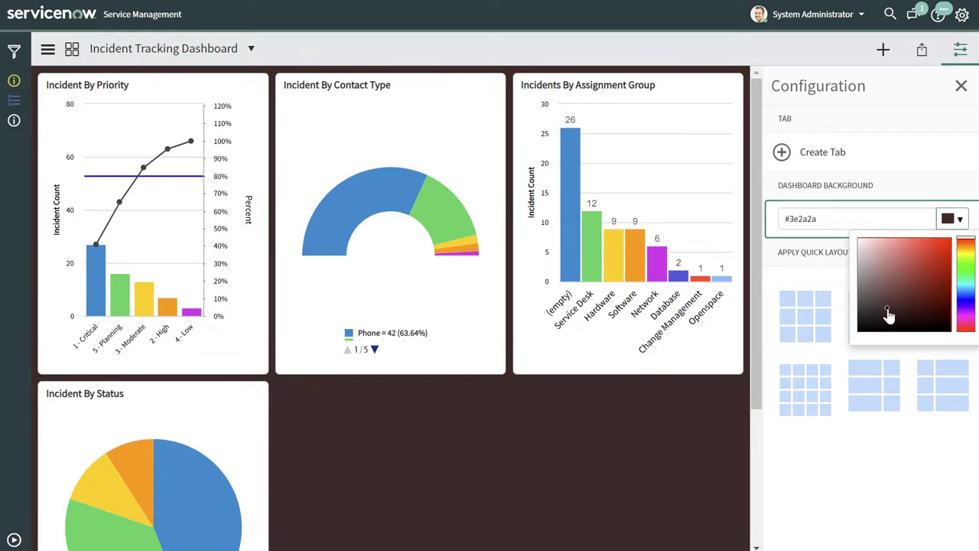
pyautogui.click(966, 305)
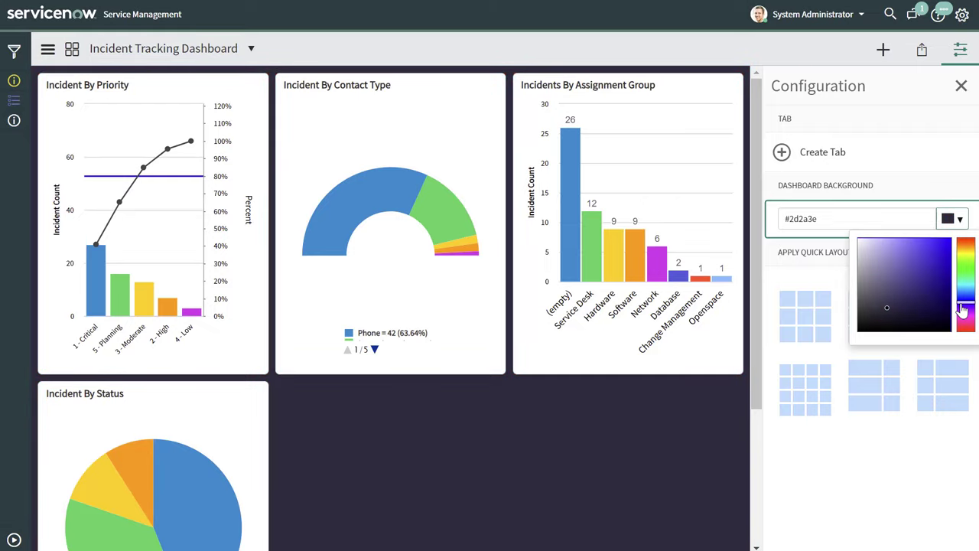
pyautogui.click(898, 322)
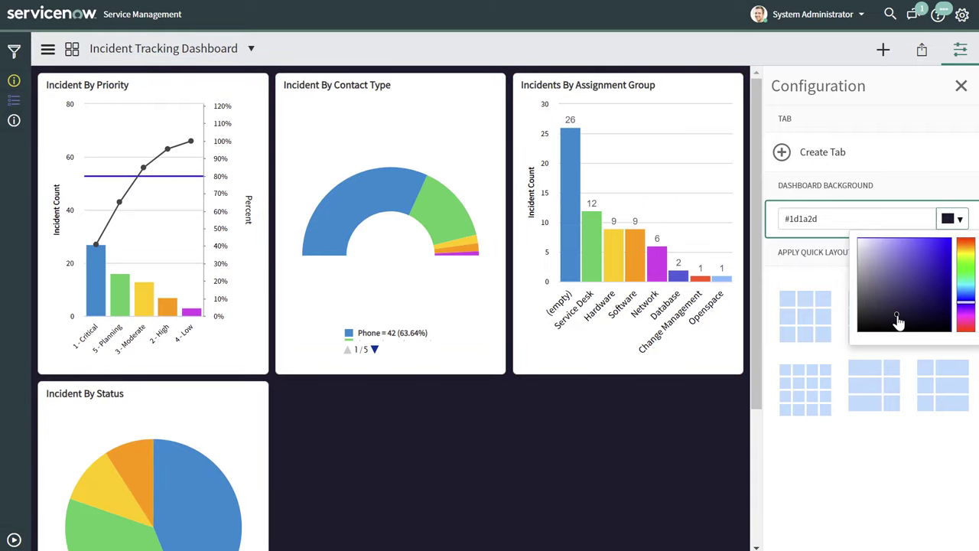
pyautogui.click(852, 219)
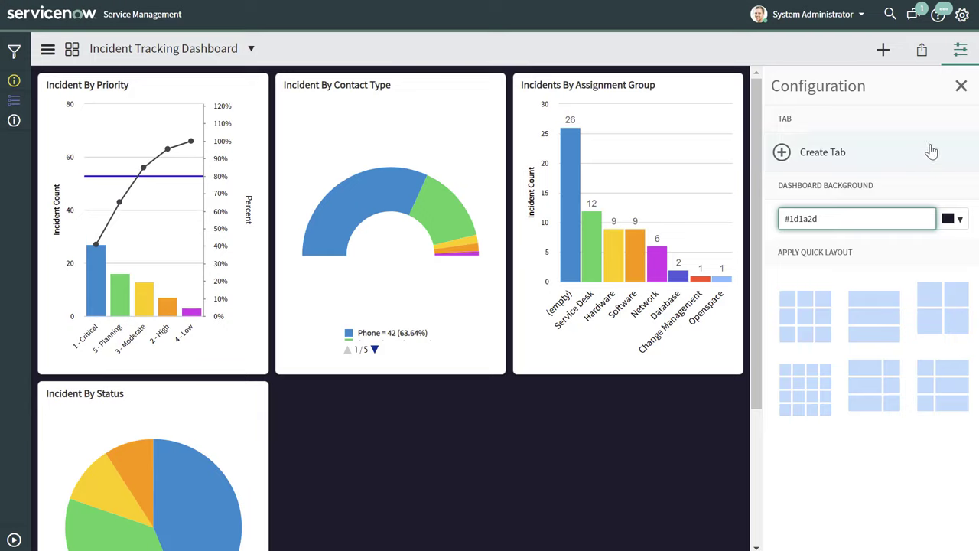
pyautogui.click(961, 86)
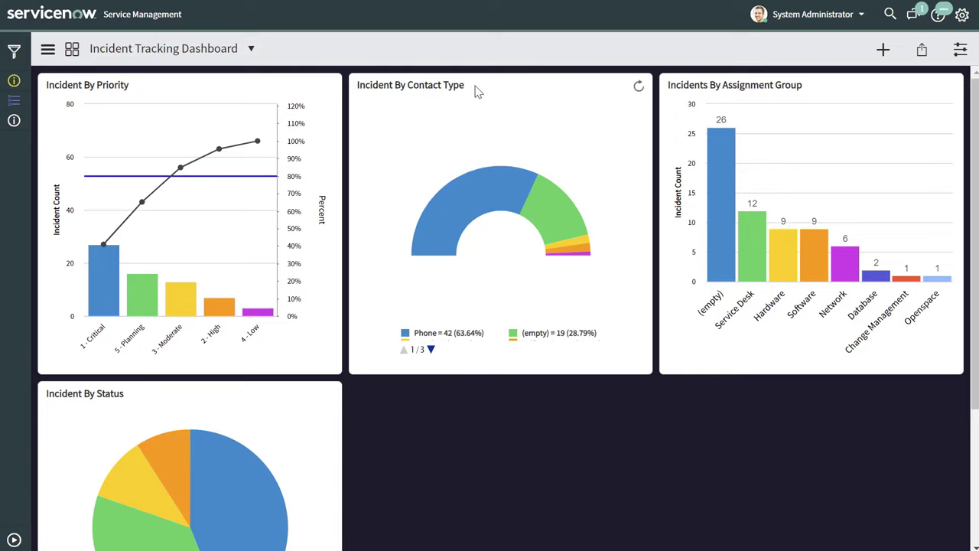
# Step: Reopen the dashboard's configuration so that its widgets can be edited
pyautogui.click(959, 54)
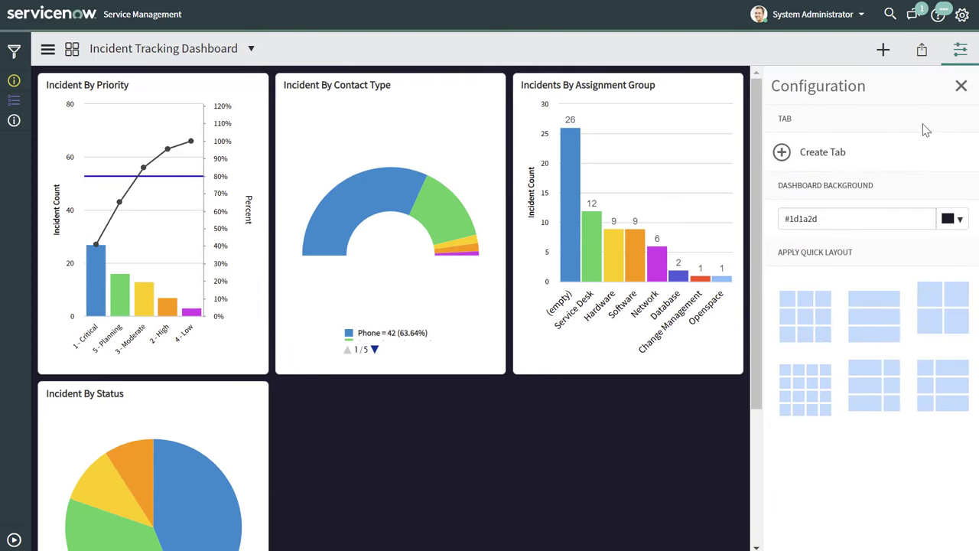
pyautogui.moveTo(677, 111)
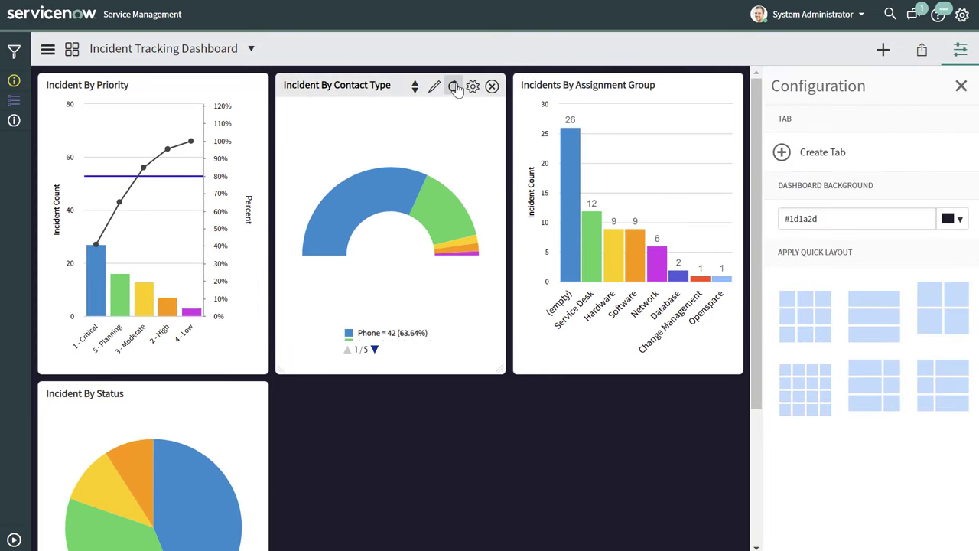
pyautogui.moveTo(205, 88)
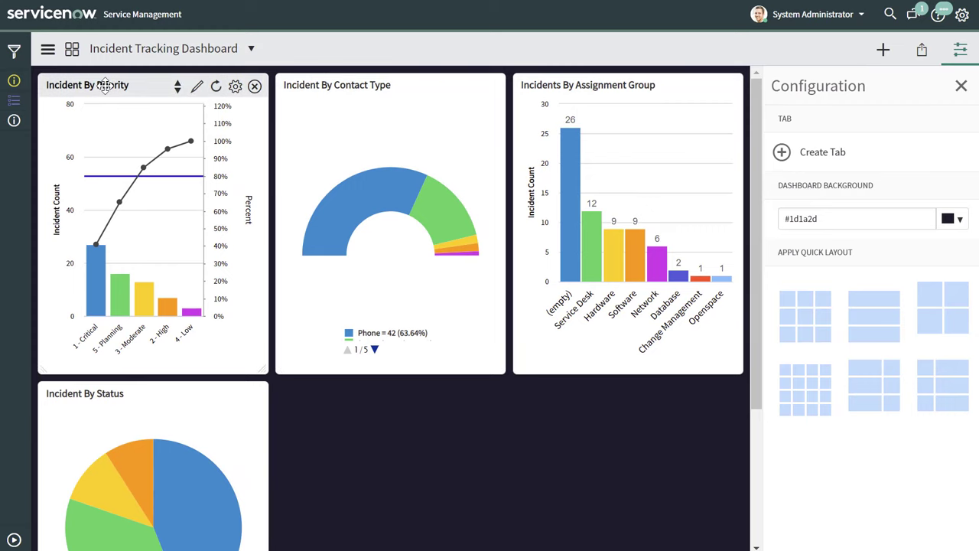
pyautogui.moveTo(610, 86)
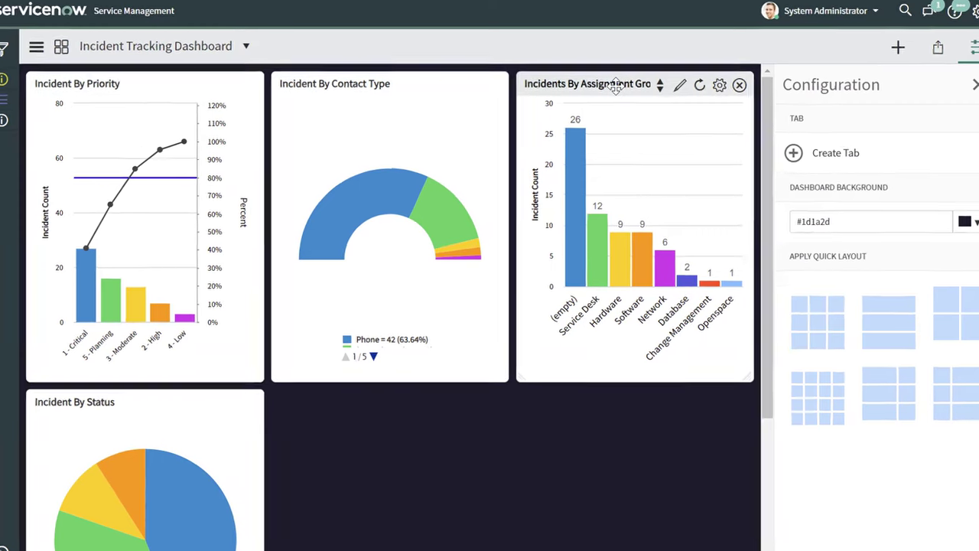
pyautogui.moveTo(444, 96)
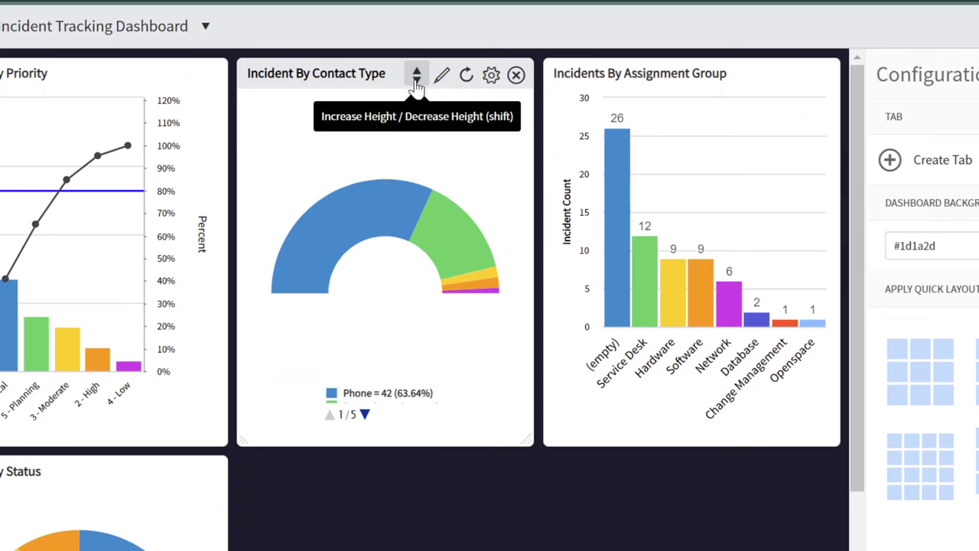
# Step: Increase the height of the Incident By Contact Type widget in several increments, and shrink it back to match its neighbours
pyautogui.click(416, 76)
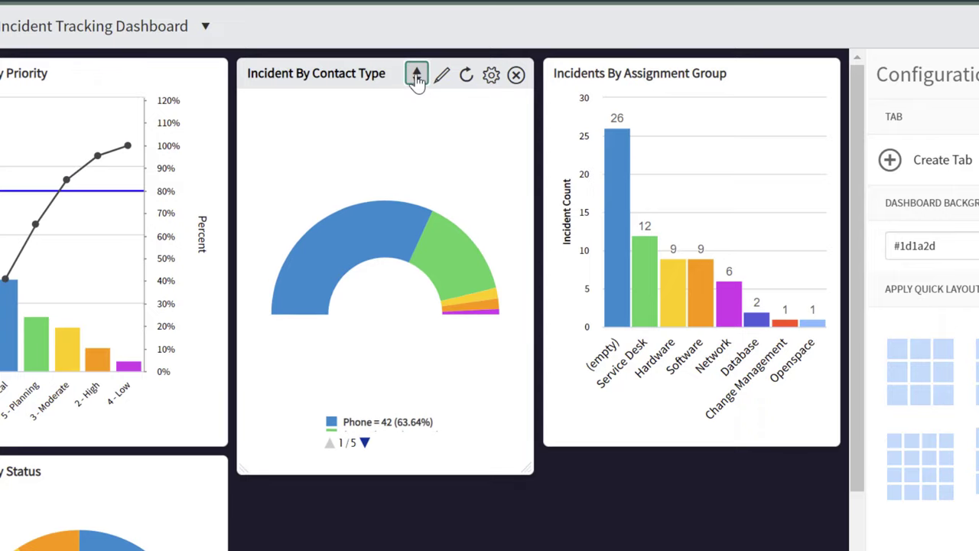
pyautogui.click(416, 76)
pyautogui.click(416, 77)
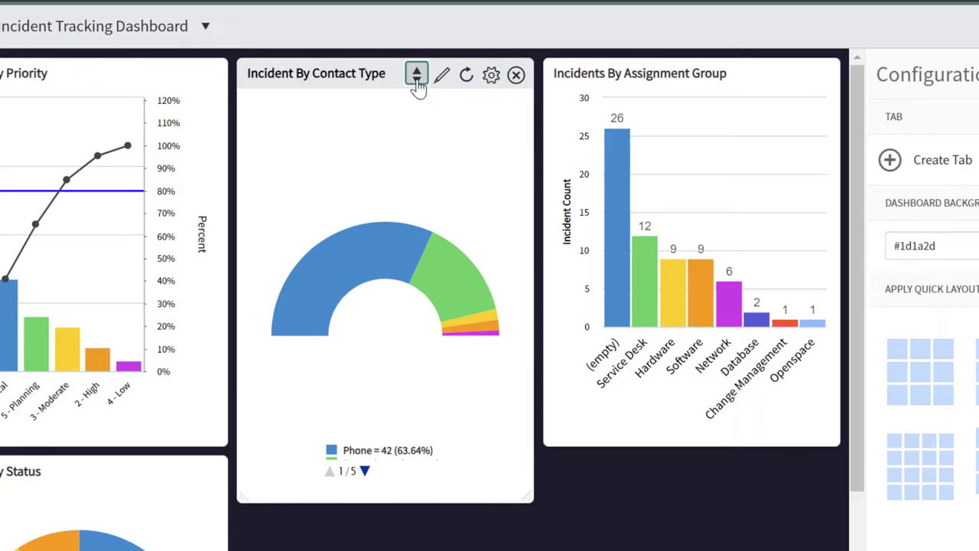
pyautogui.click(416, 77)
pyautogui.click(416, 76)
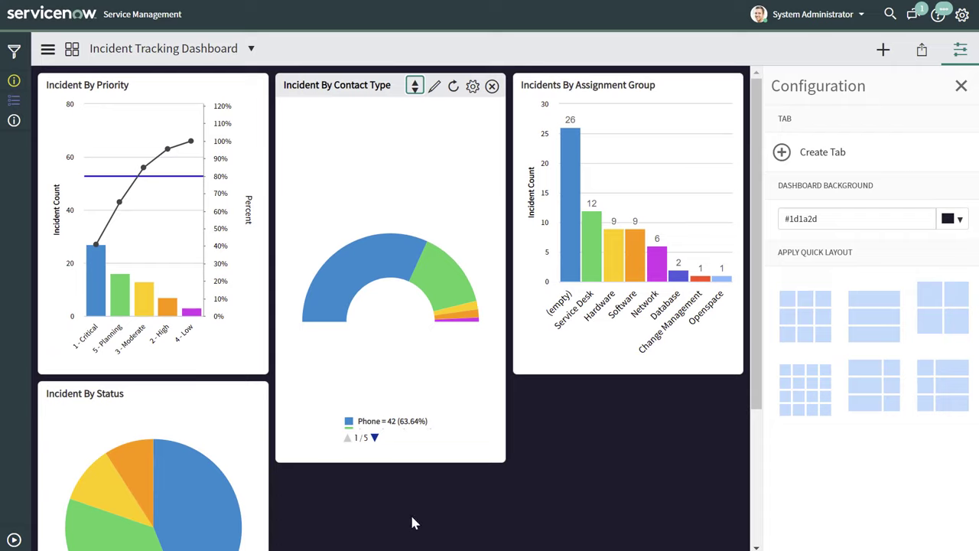
pyautogui.moveTo(330, 459); pyautogui.dragTo(343, 374)
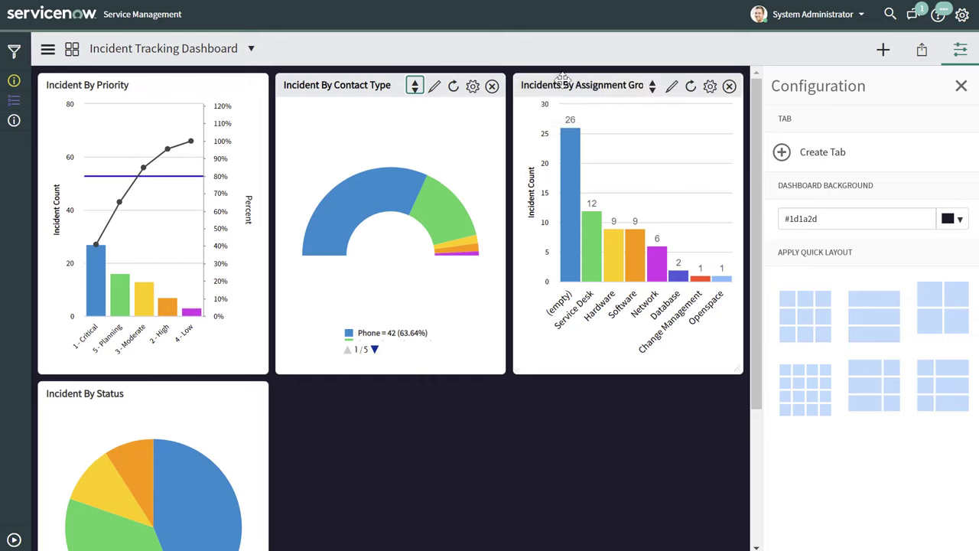
# Step: Try moving the Incidents By Assignment Group widget to the middle column, and return it to the third column
pyautogui.moveTo(563, 79); pyautogui.dragTo(346, 393)
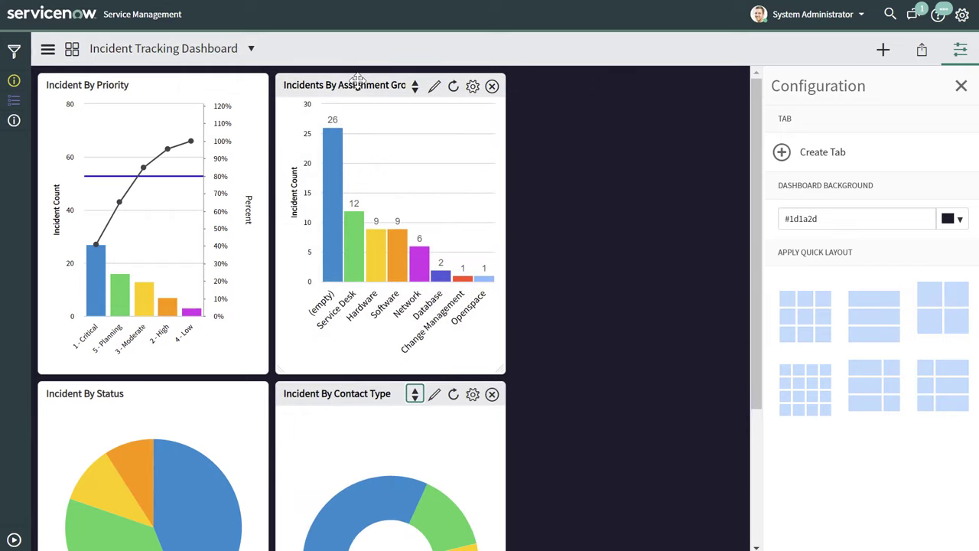
pyautogui.moveTo(357, 79); pyautogui.dragTo(618, 76)
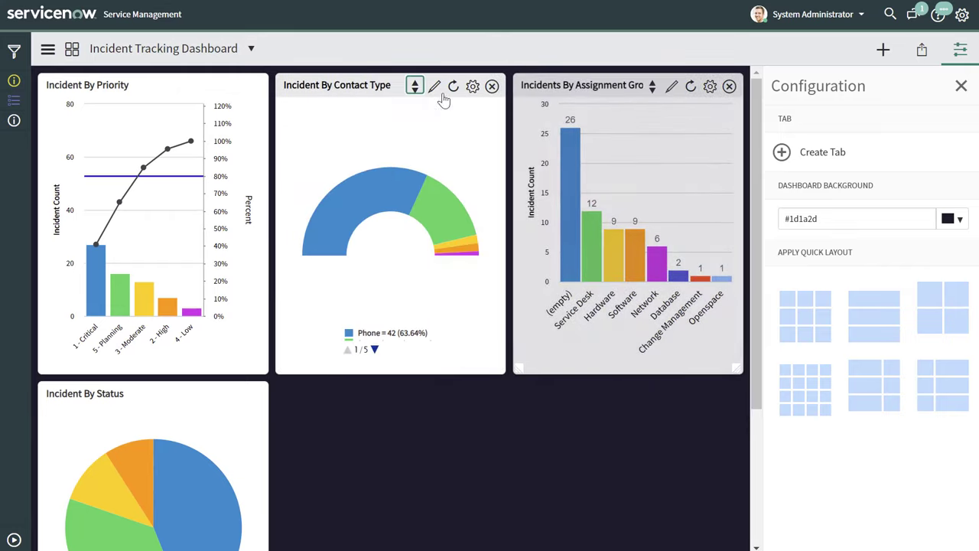
# Step: Move the Incident By Contact Type widget below Incidents By Assignment Group and widen the widgets to form a two-by-two arrangement
pyautogui.moveTo(360, 86); pyautogui.dragTo(394, 350)
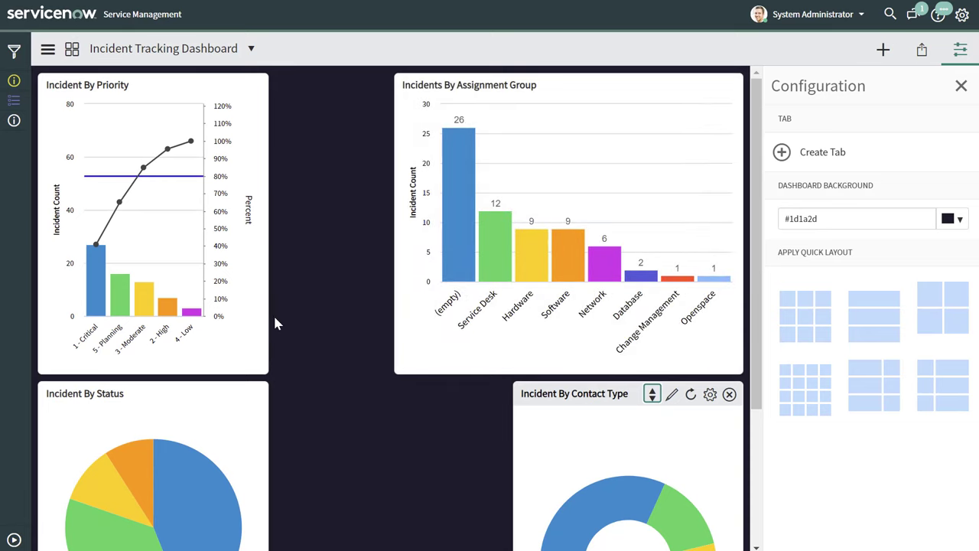
pyautogui.moveTo(267, 315); pyautogui.dragTo(384, 319)
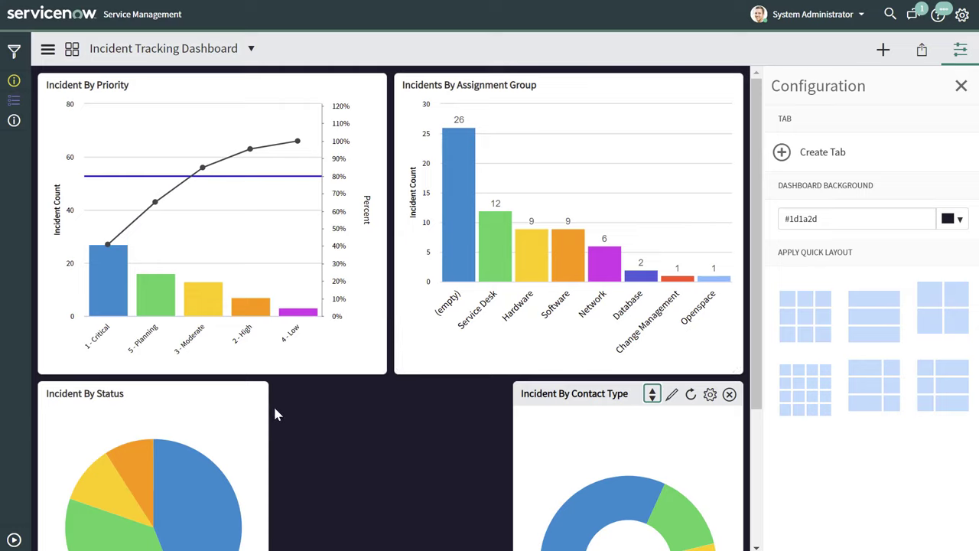
pyautogui.moveTo(266, 406); pyautogui.dragTo(388, 412)
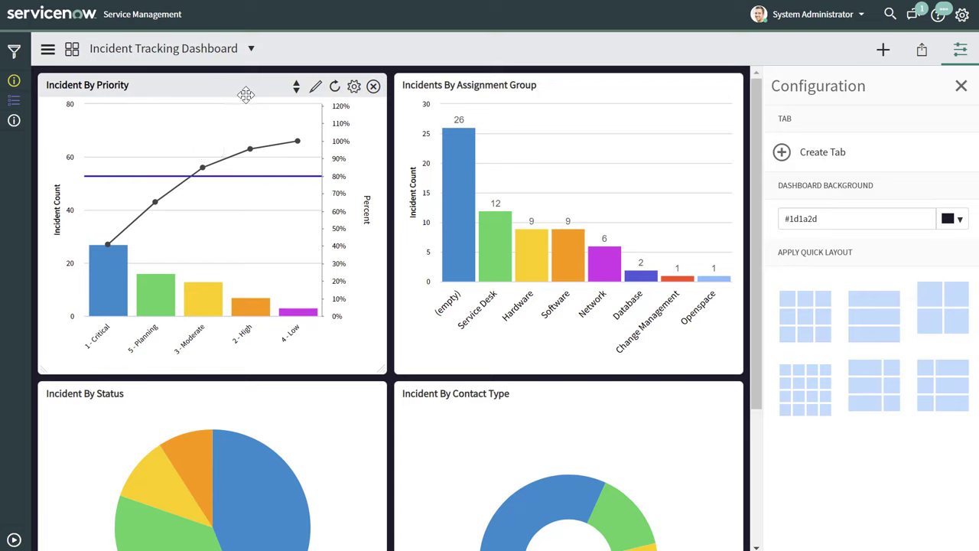
# Step: Hide the border and title of the Incident By Priority widget, trying its header off before leaving it shown
pyautogui.click(354, 87)
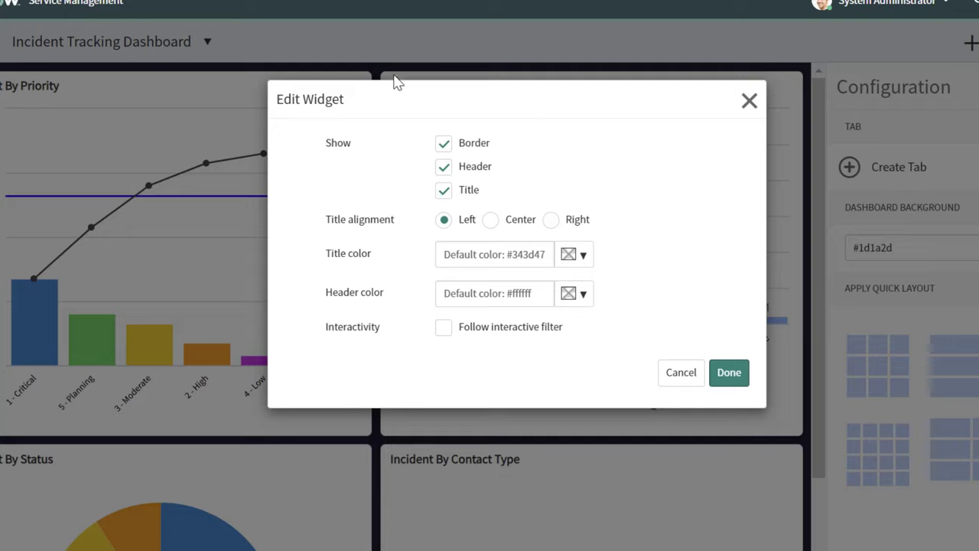
pyautogui.click(446, 148)
pyautogui.click(446, 170)
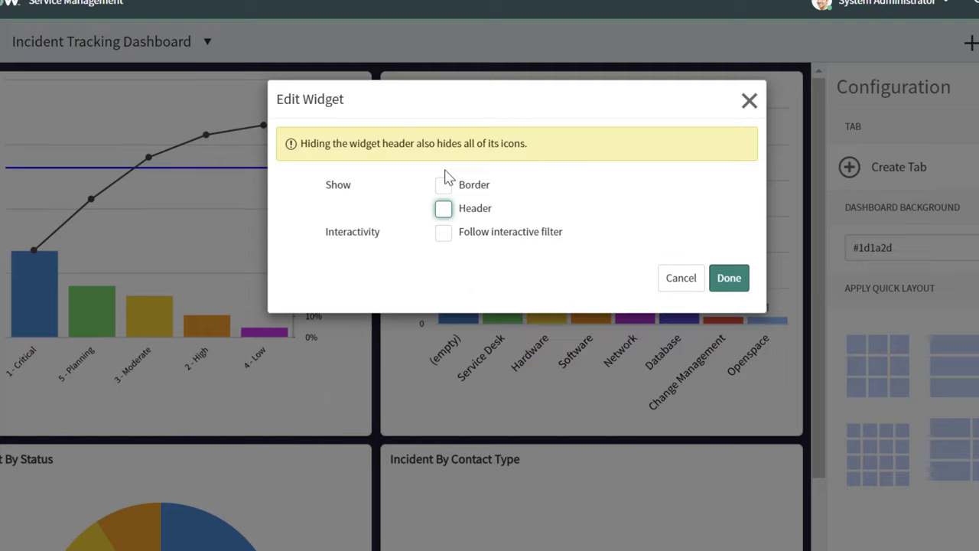
pyautogui.click(443, 209)
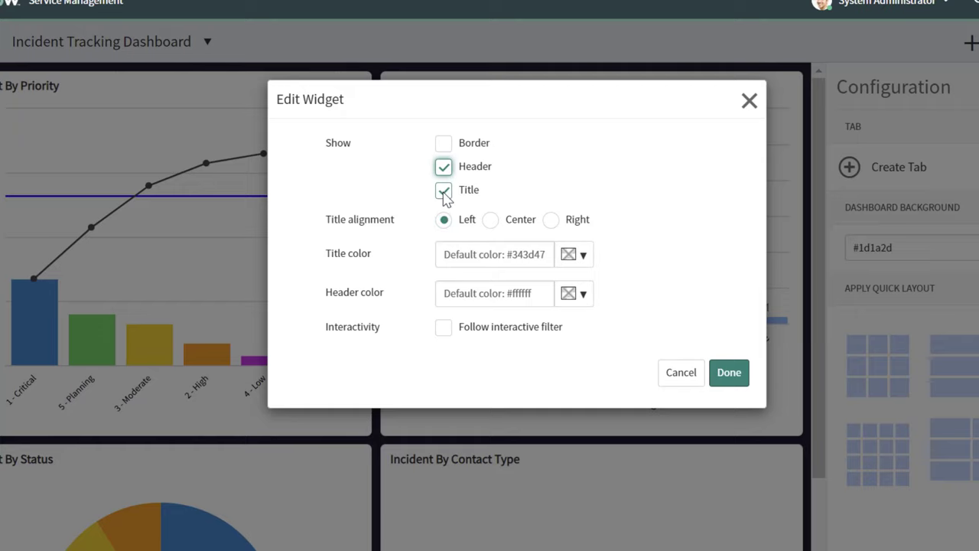
pyautogui.click(444, 191)
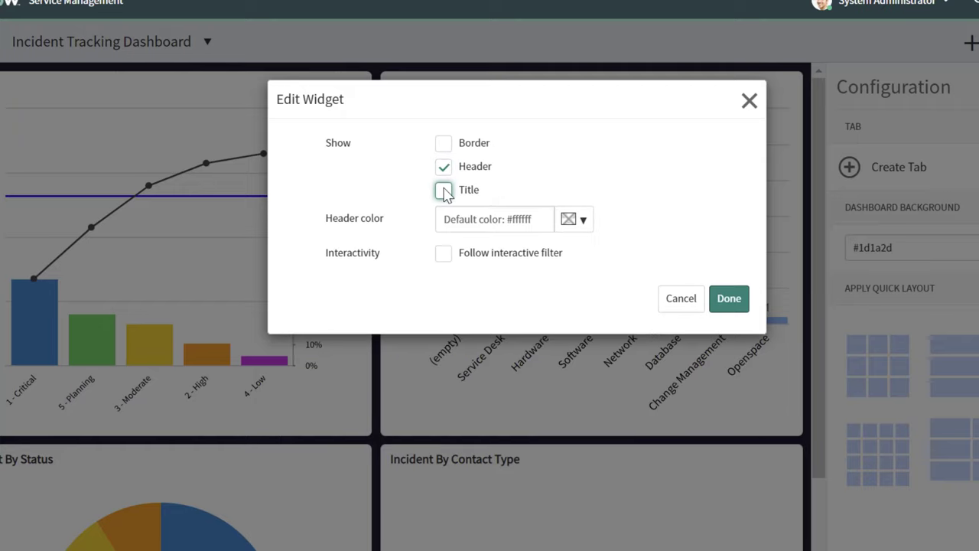
pyautogui.click(729, 298)
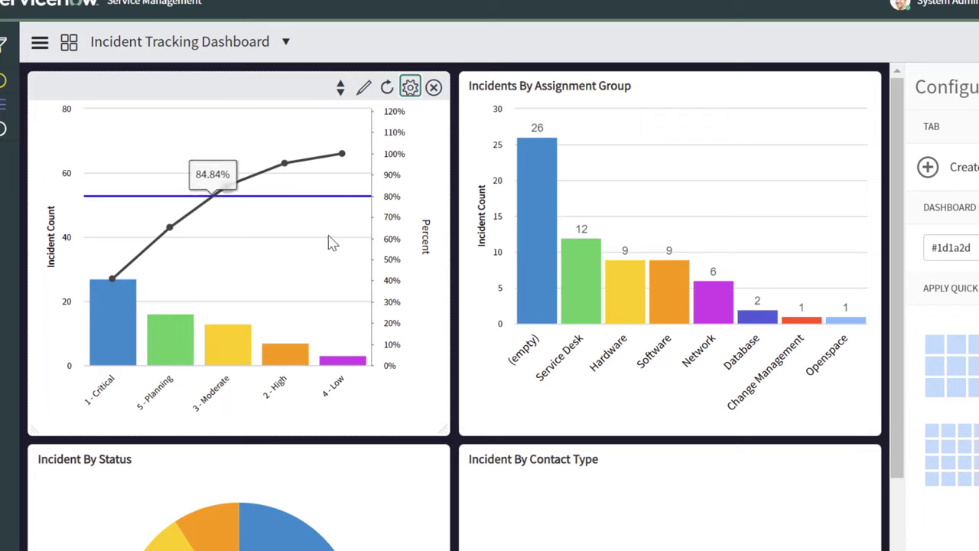
# Step: Turn the border and title of the Incident By Priority widget back on in its widget settings
pyautogui.click(411, 87)
pyautogui.click(521, 143)
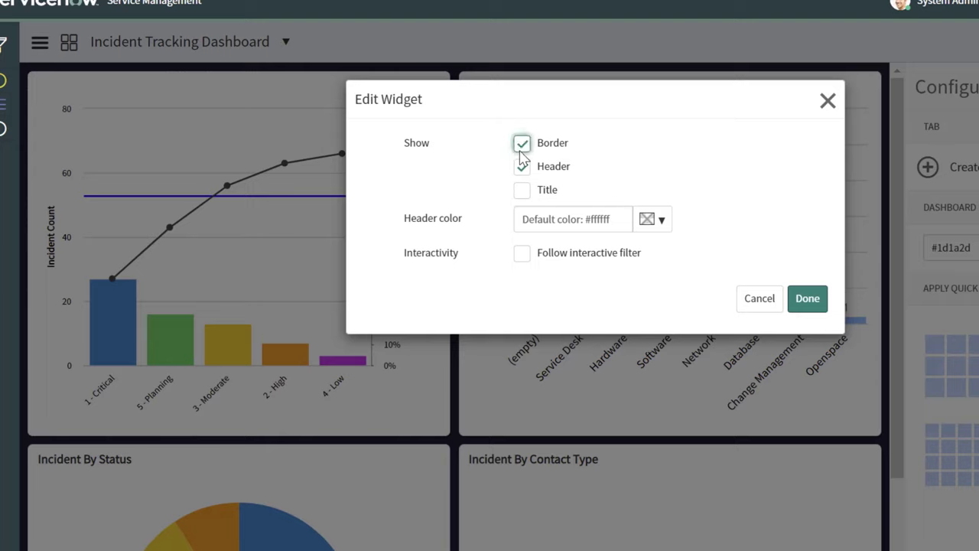
pyautogui.click(522, 190)
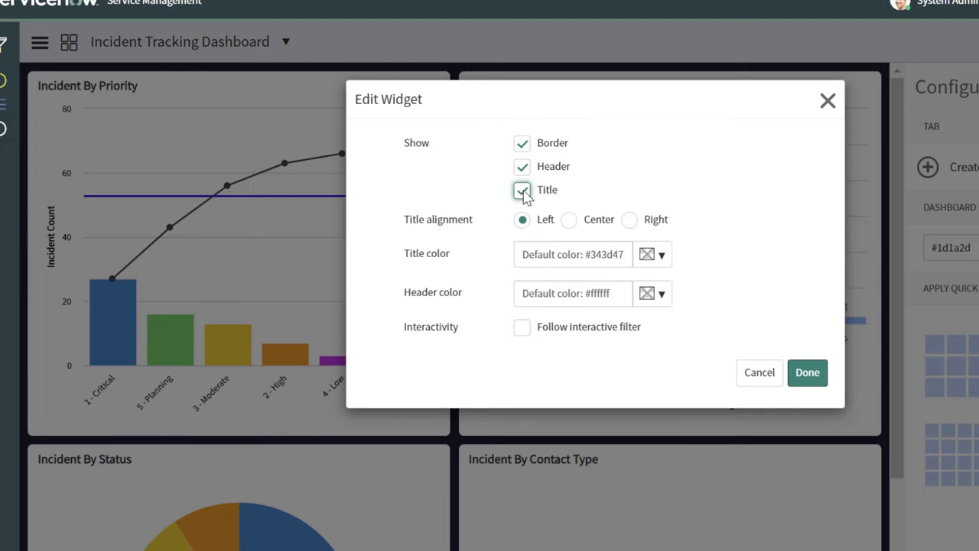
# Step: Center the title of the Incident By Priority widget, keep its default title color, and apply the widget settings
pyautogui.click(570, 221)
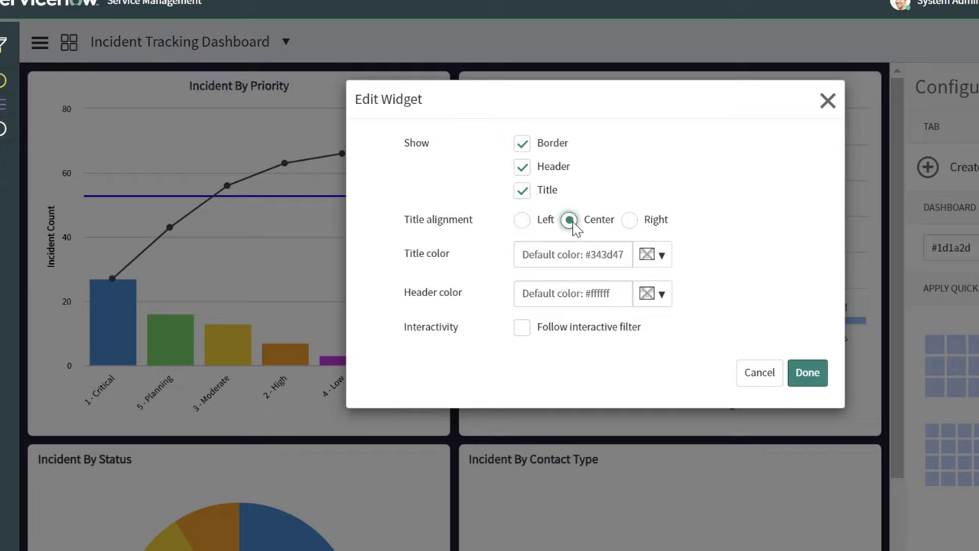
pyautogui.click(523, 220)
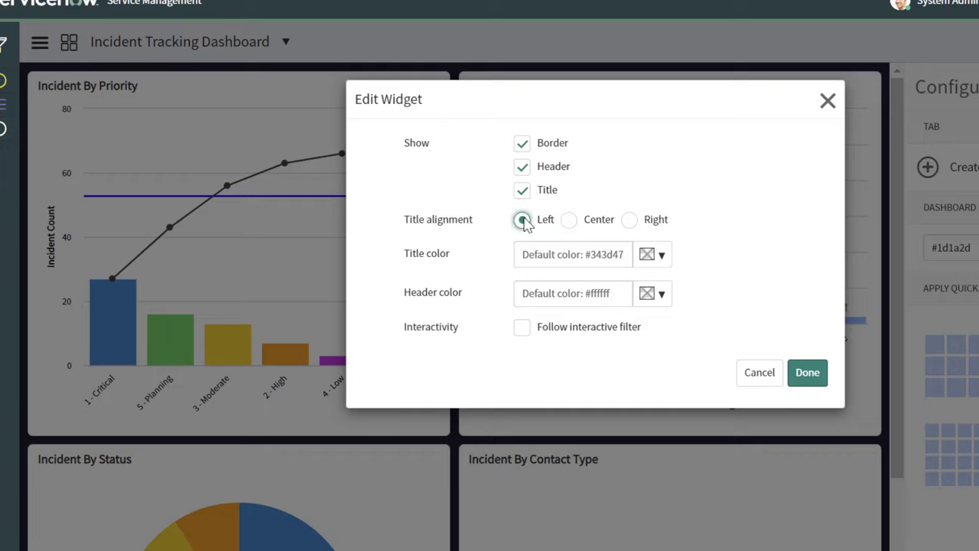
pyautogui.click(570, 220)
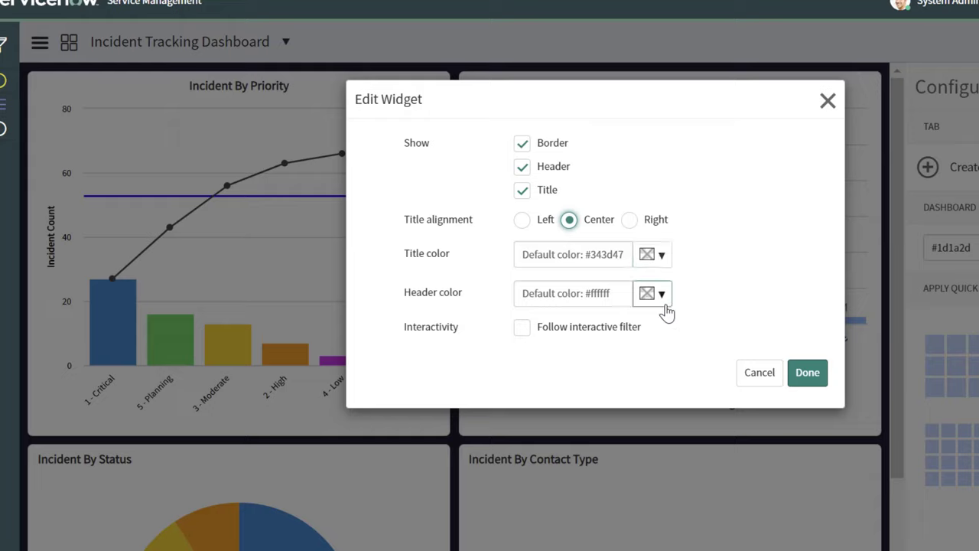
pyautogui.click(662, 257)
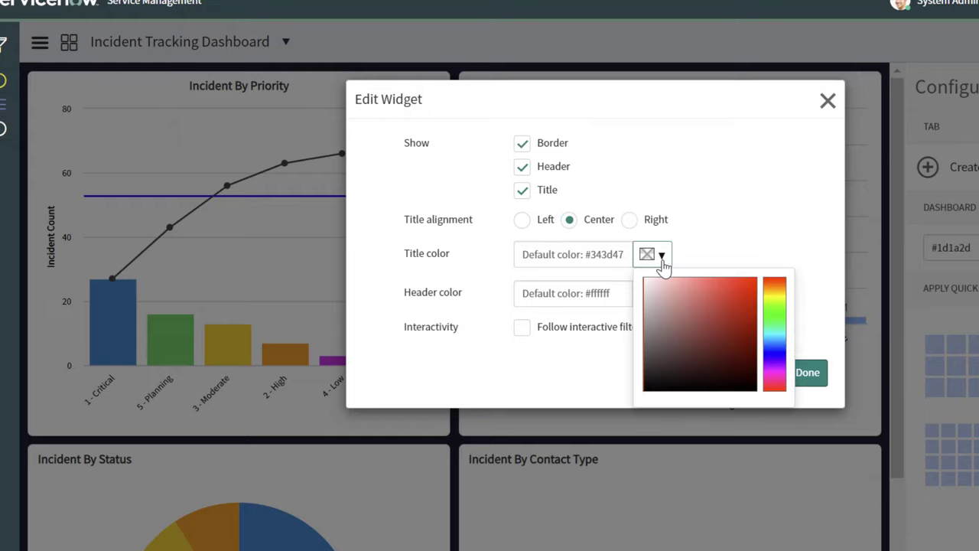
pyautogui.click(769, 247)
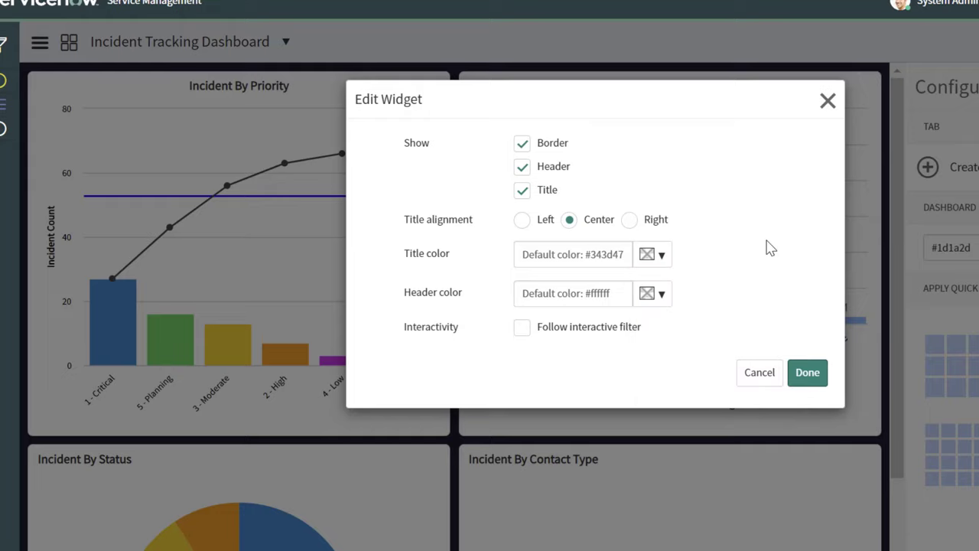
pyautogui.click(819, 374)
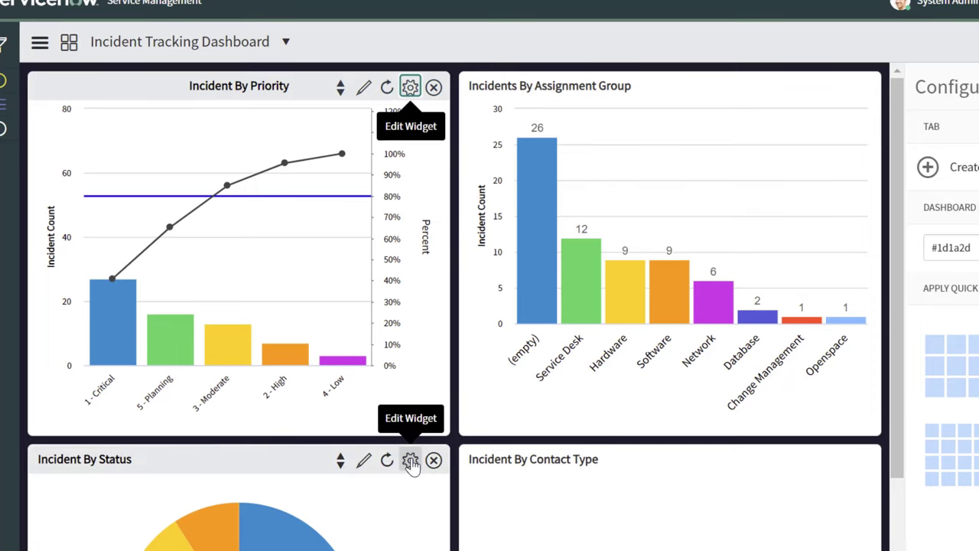
# Step: Make the Incident By Status widget act as an interactive filter and center its title
pyautogui.click(410, 462)
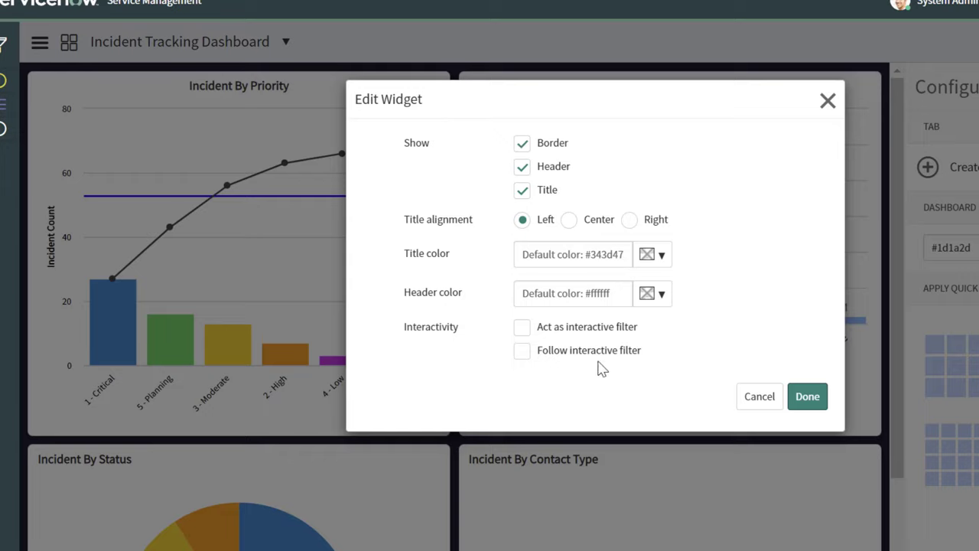
pyautogui.click(560, 334)
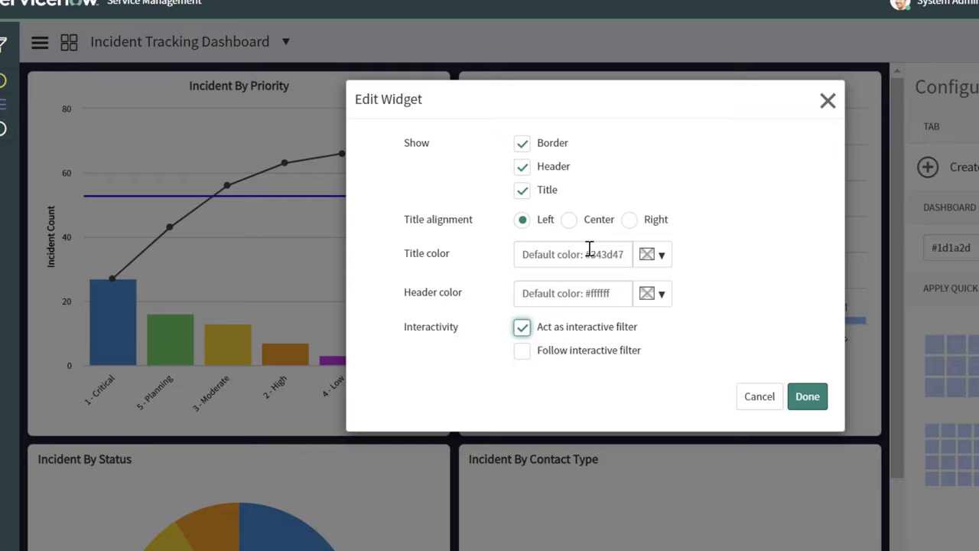
pyautogui.click(569, 220)
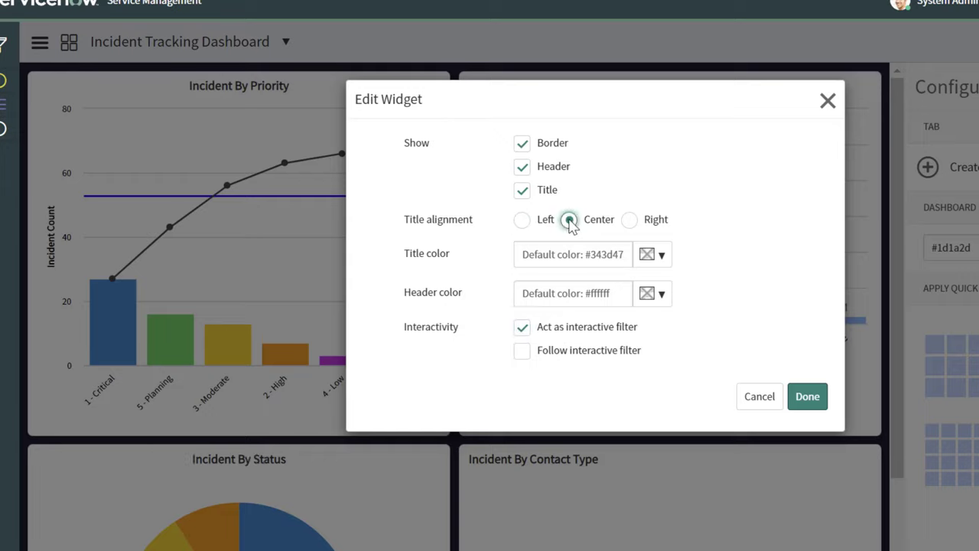
pyautogui.click(813, 398)
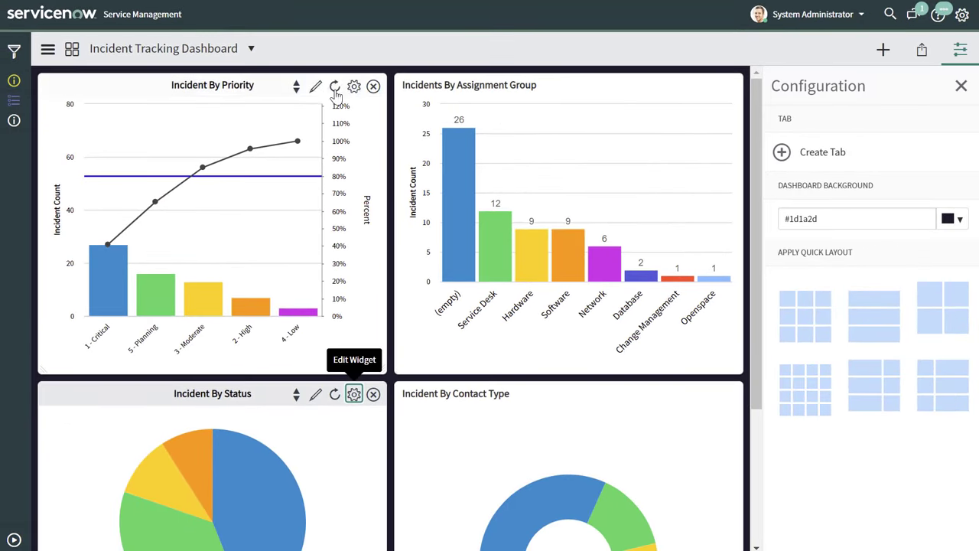
# Step: Set the Incident By Priority widget to follow the interactive filter and to show when it is following one
pyautogui.click(353, 87)
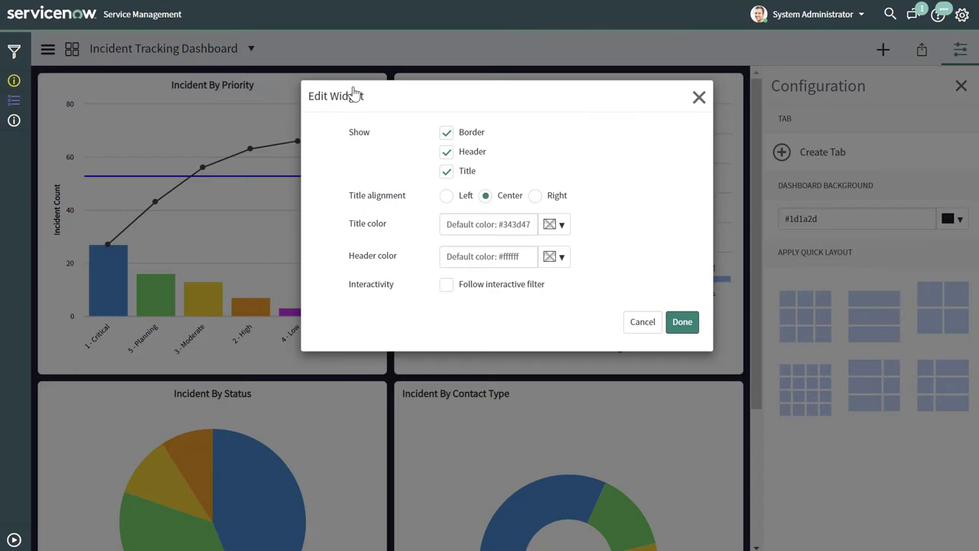
pyautogui.click(447, 286)
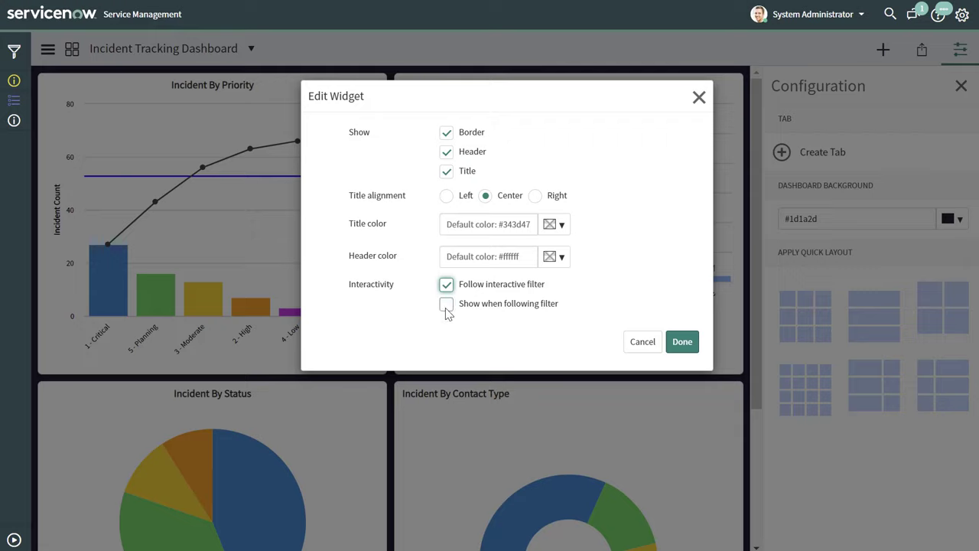
pyautogui.click(446, 306)
pyautogui.click(682, 343)
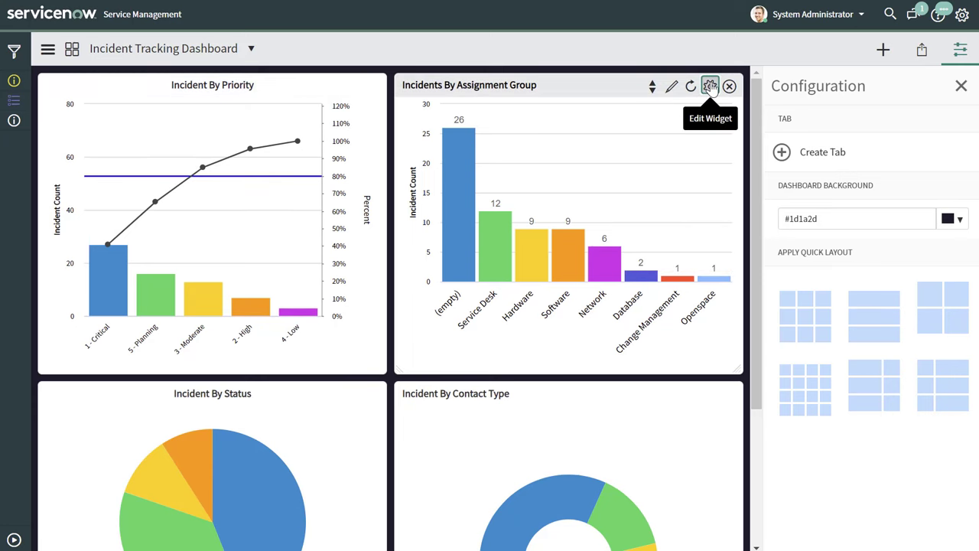
# Step: Set the Incidents By Assignment Group widget to follow the interactive filter and show when following it
pyautogui.click(706, 86)
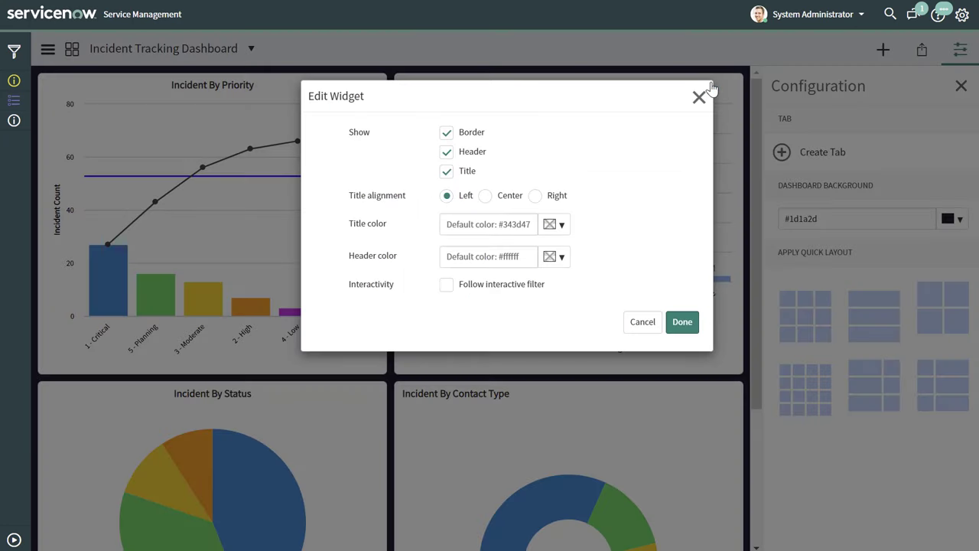
pyautogui.click(498, 291)
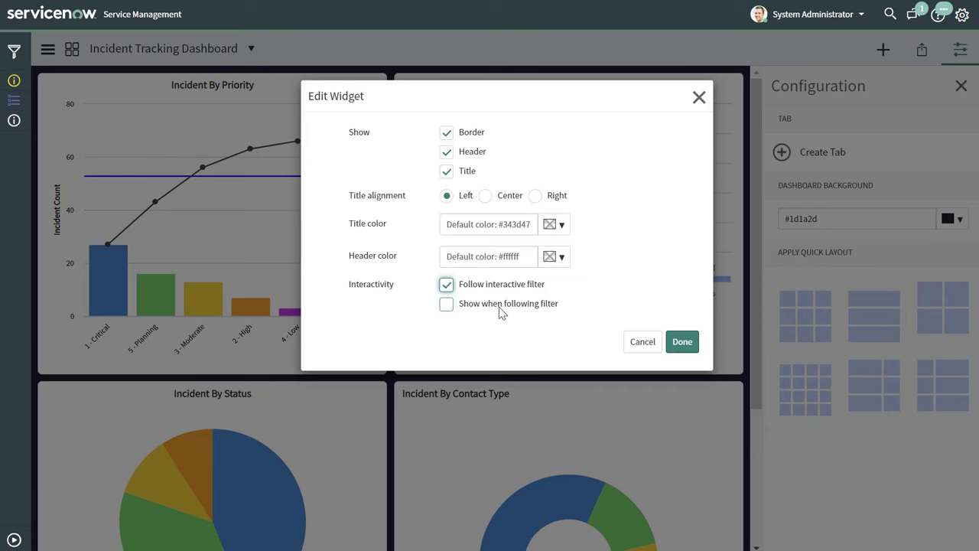
pyautogui.click(503, 312)
pyautogui.click(684, 344)
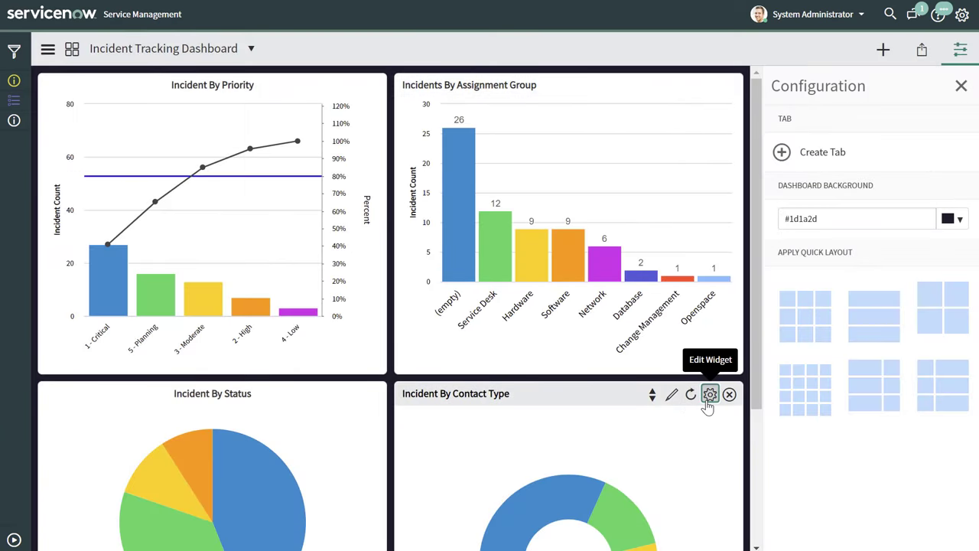
# Step: Enable Follow interactive filter and Show when following filter for the Incident By Contact Type widget
pyautogui.click(710, 394)
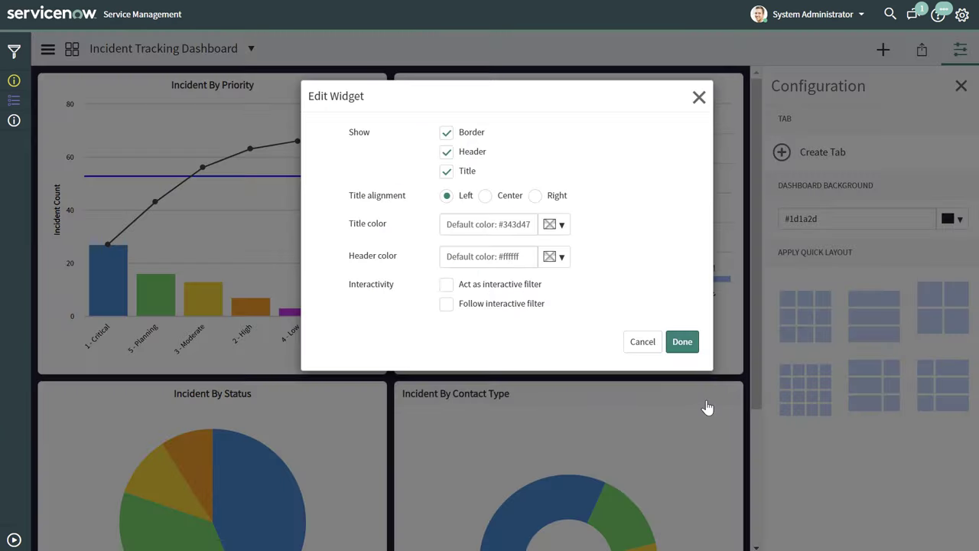
pyautogui.click(526, 306)
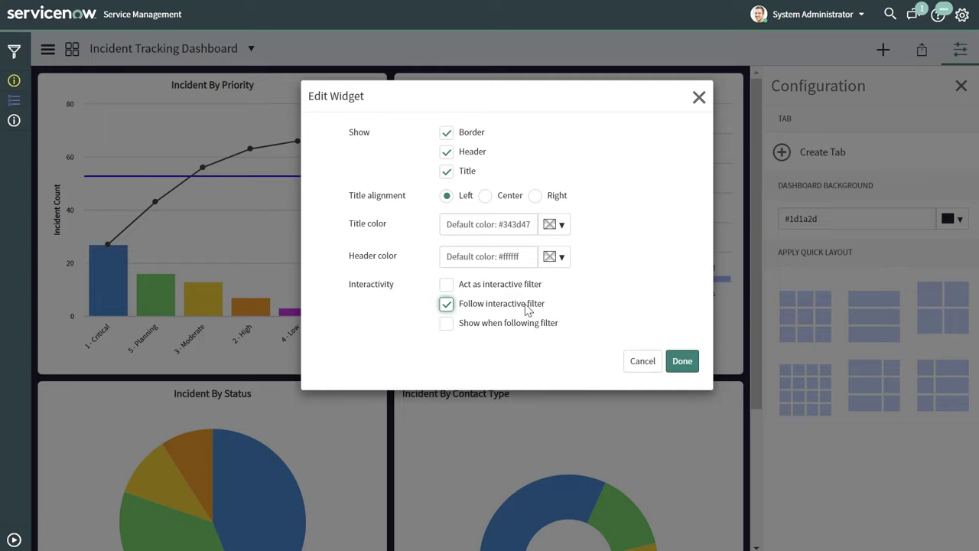
pyautogui.click(528, 326)
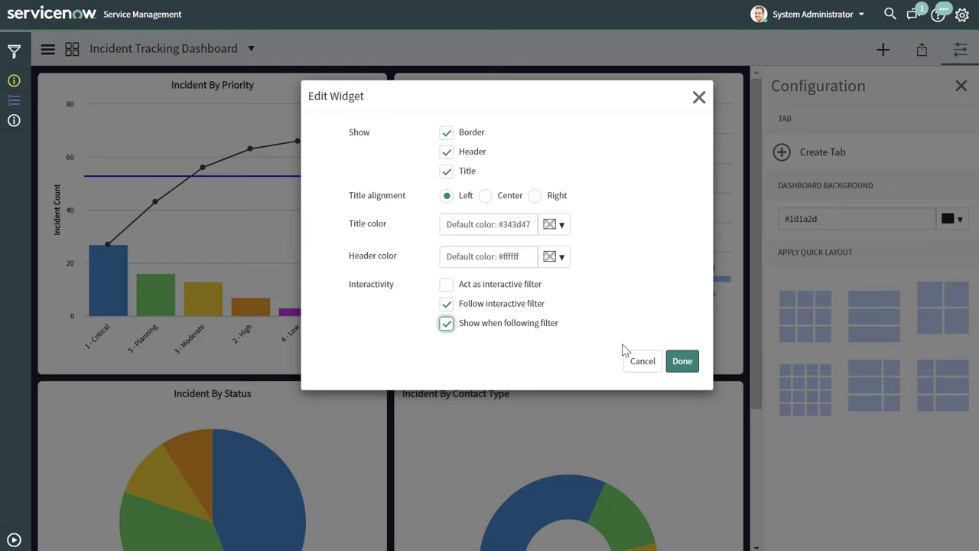
pyautogui.click(682, 364)
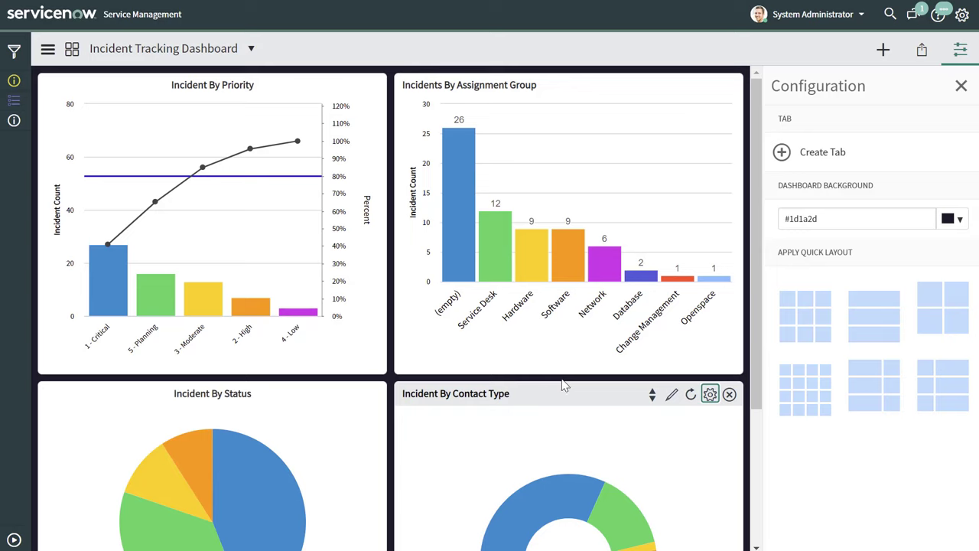
# Step: Close the dashboard configuration, filter by the In Progress slice of Incident By Status, examine the following widgets, and clear the filter
pyautogui.click(960, 86)
pyautogui.moveTo(976, 329); pyautogui.dragTo(976, 353)
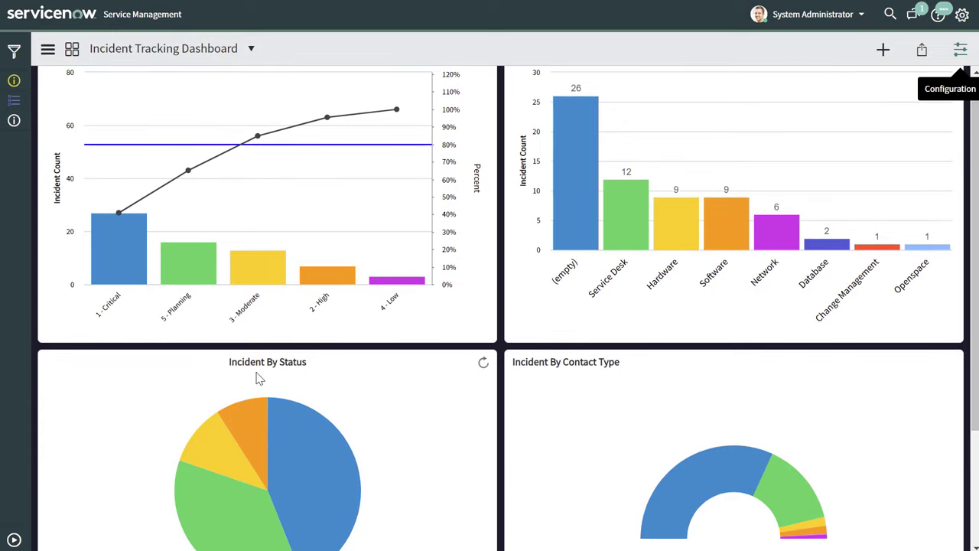
pyautogui.scroll(-2, 258, 378)
pyautogui.moveTo(262, 416)
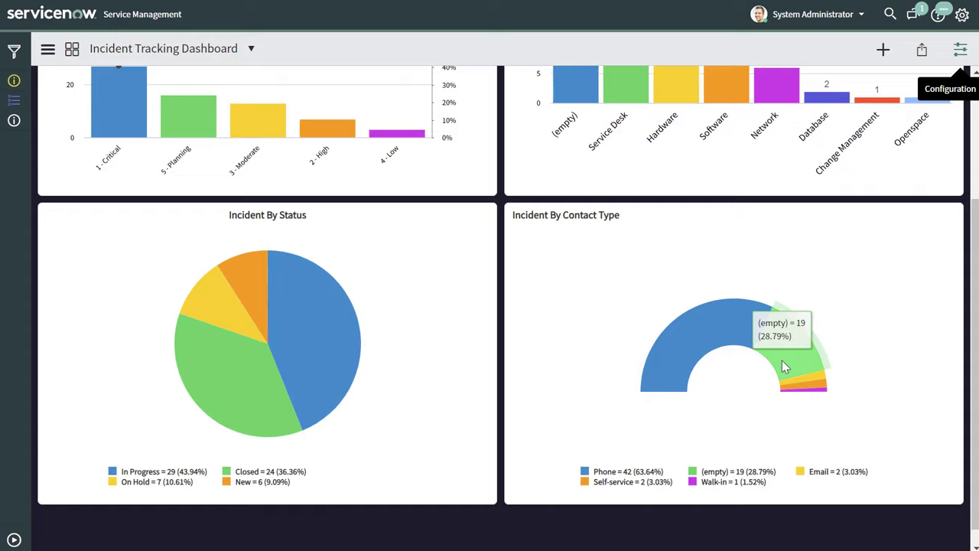
pyautogui.click(336, 382)
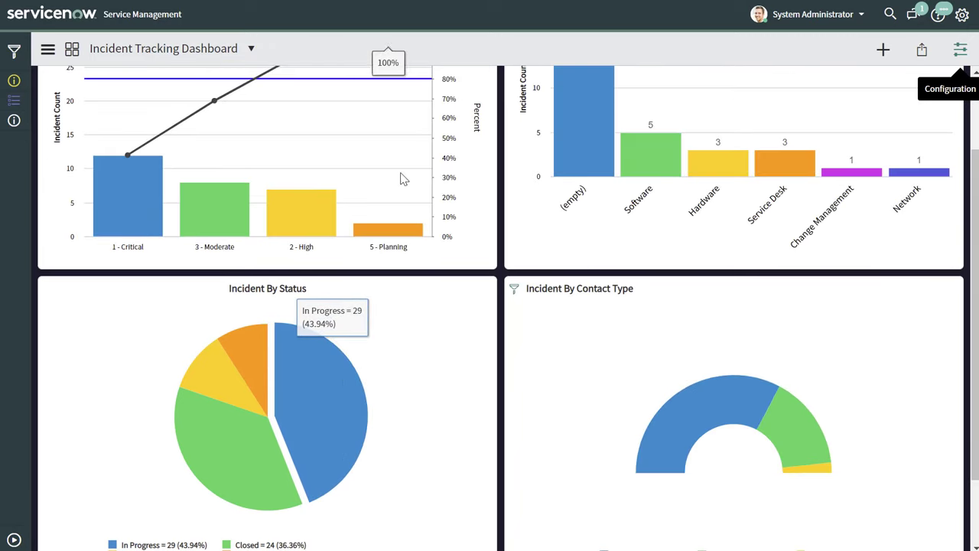
pyautogui.moveTo(710, 163)
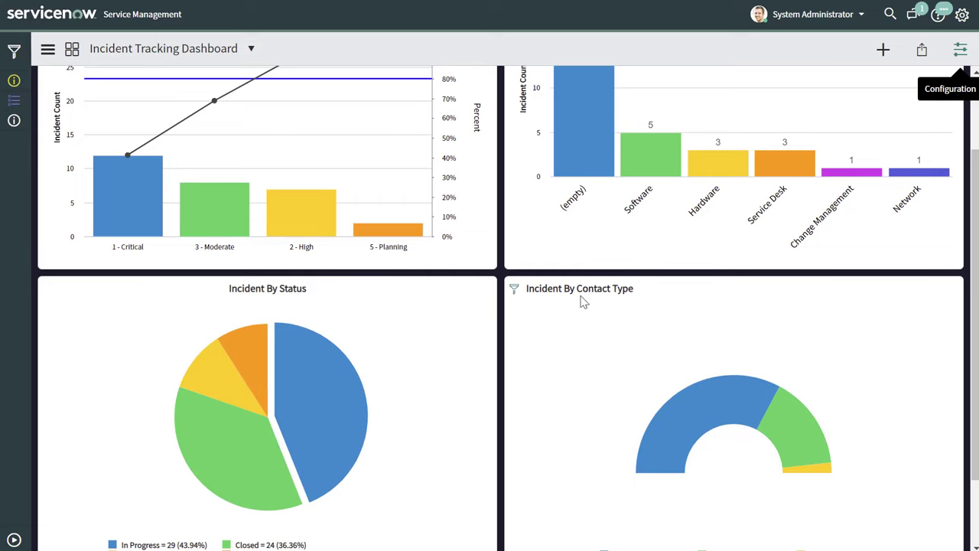
pyautogui.scroll(-1, 582, 301)
pyautogui.moveTo(308, 344)
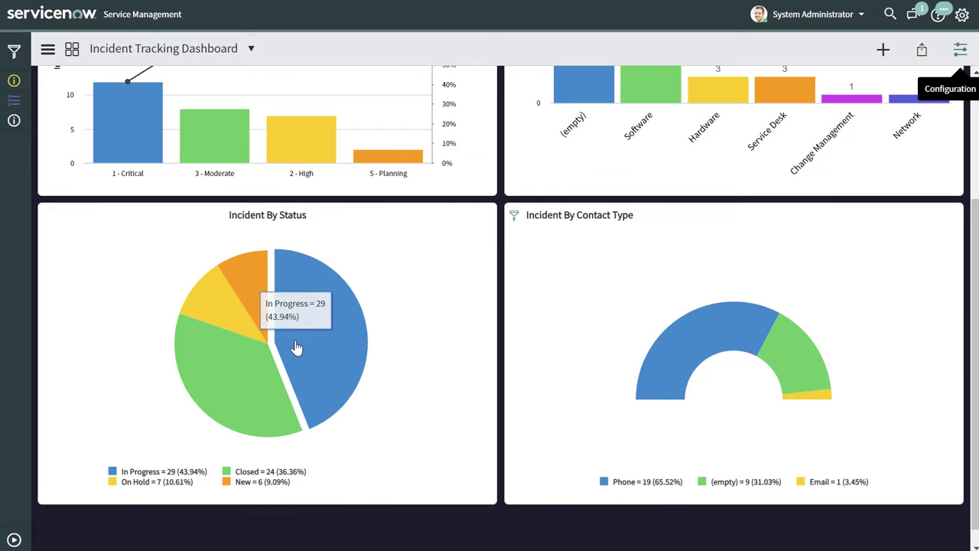
pyautogui.scroll(3, 298, 352)
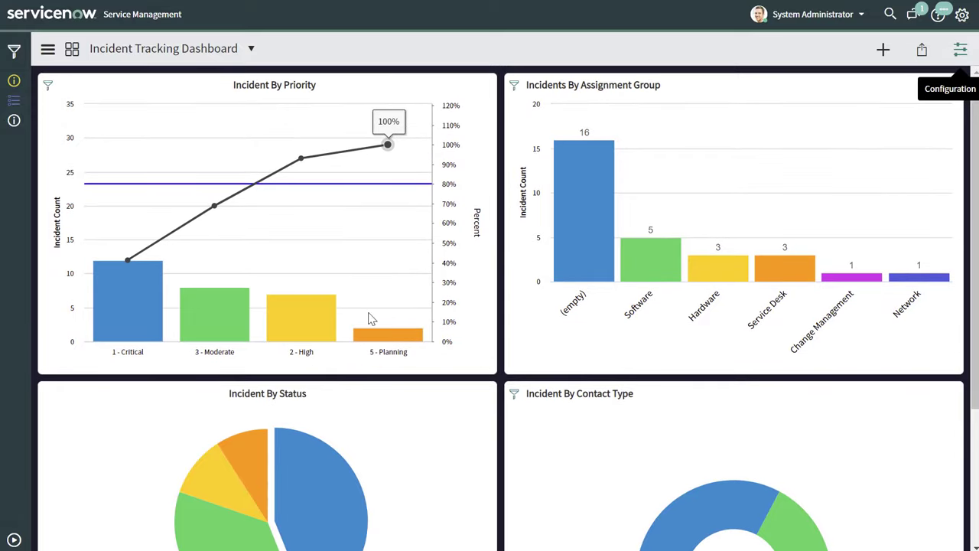
pyautogui.moveTo(323, 506)
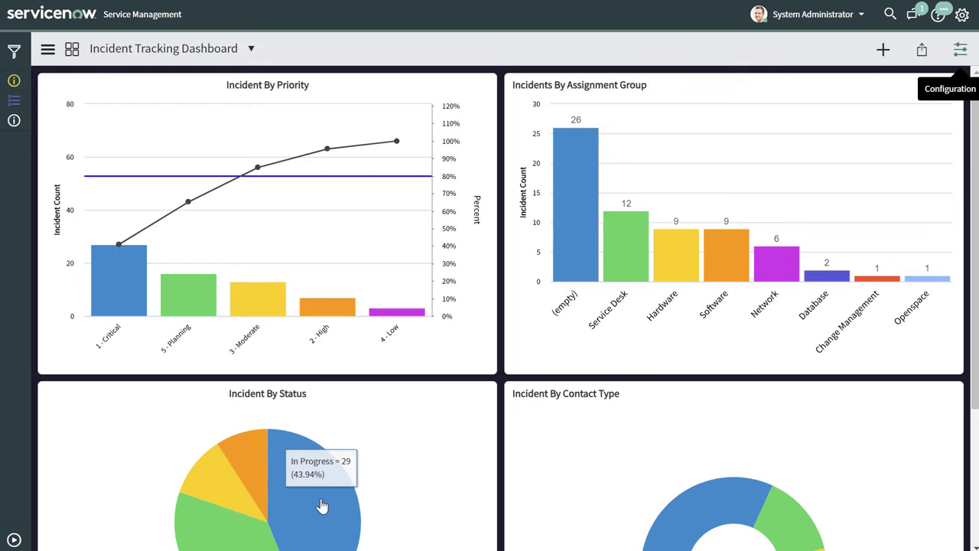
# Step: Filter the dashboard by the Closed slice of Incident By Status, check the other widgets, and clear the filter
pyautogui.scroll(-1, 309, 503)
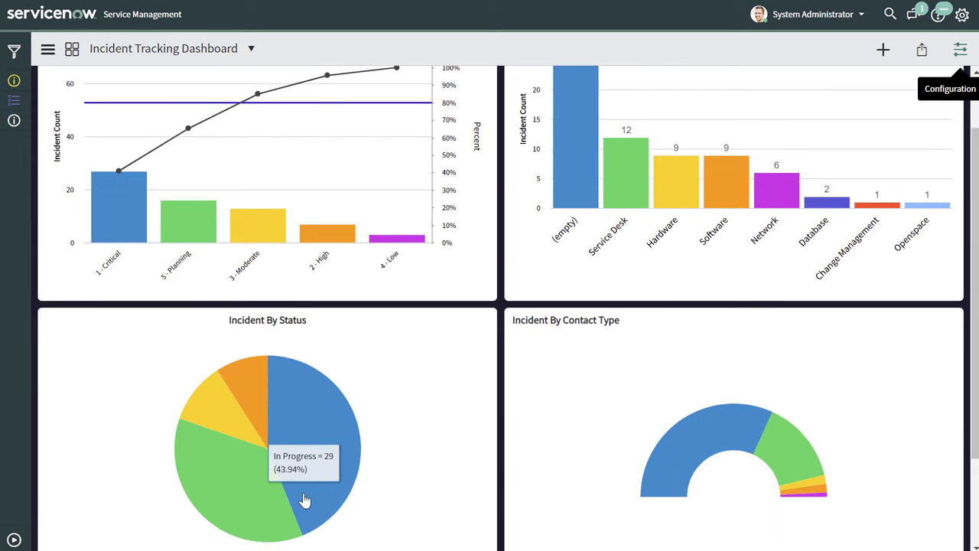
pyautogui.scroll(-1, 304, 501)
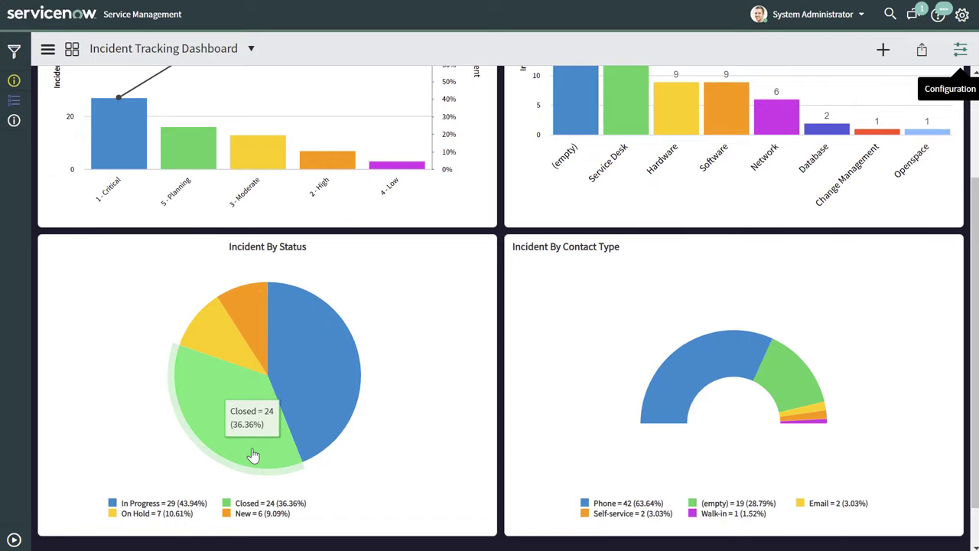
pyautogui.scroll(2, 253, 455)
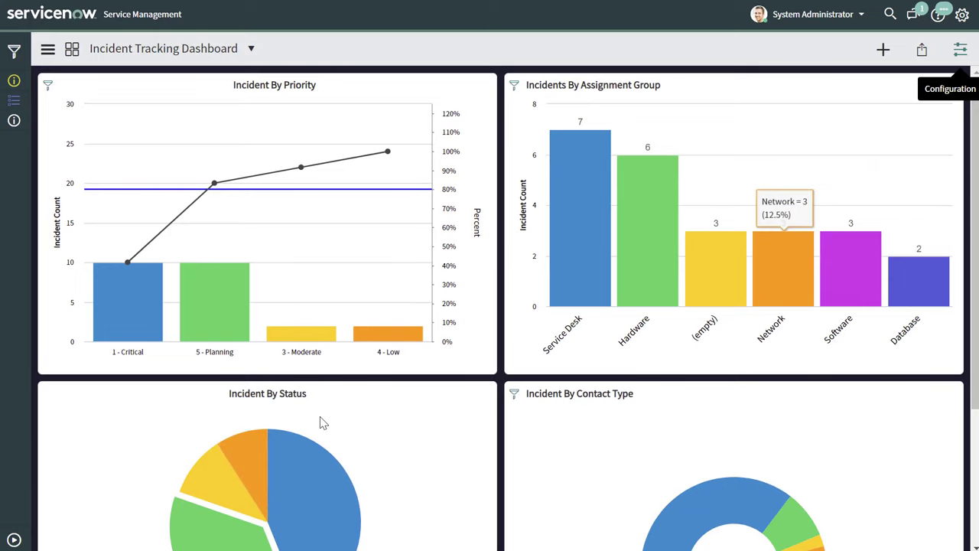
pyautogui.scroll(-1, 446, 472)
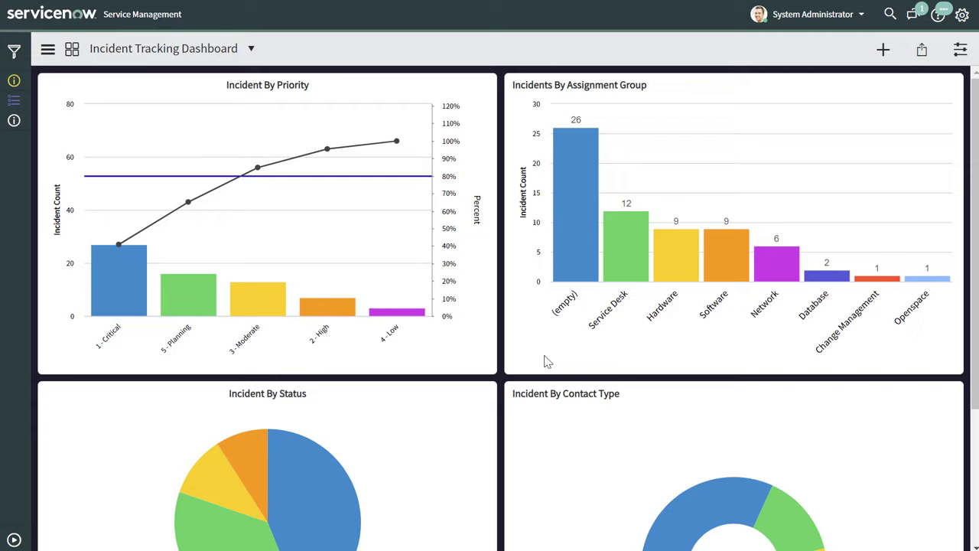
# Step: Add a *New IFrame widget from the Content Blocks category to the dashboard
pyautogui.click(885, 55)
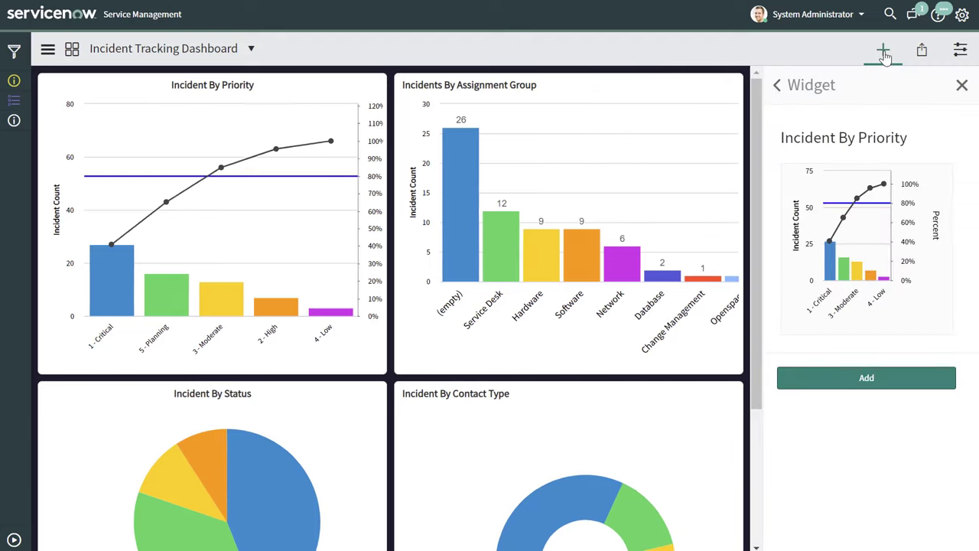
pyautogui.click(775, 87)
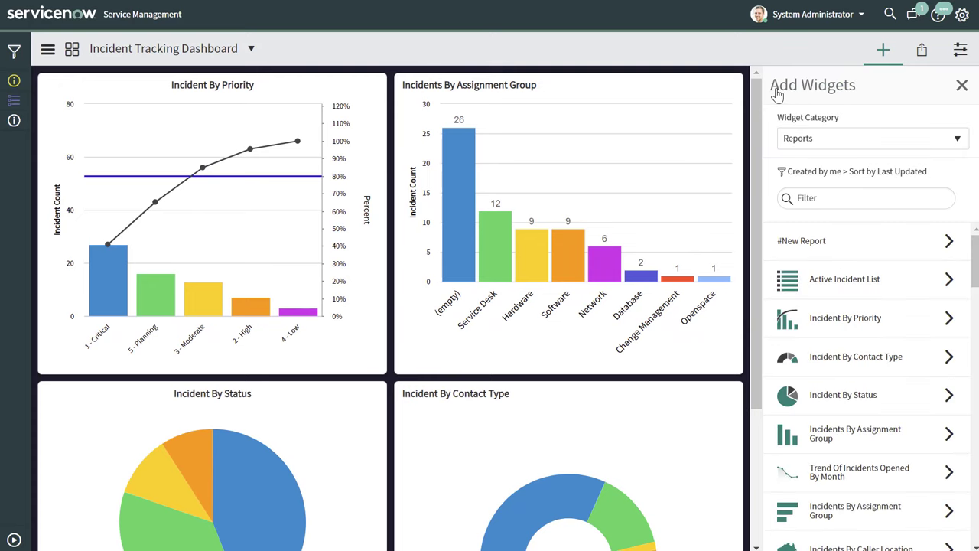
pyautogui.click(803, 141)
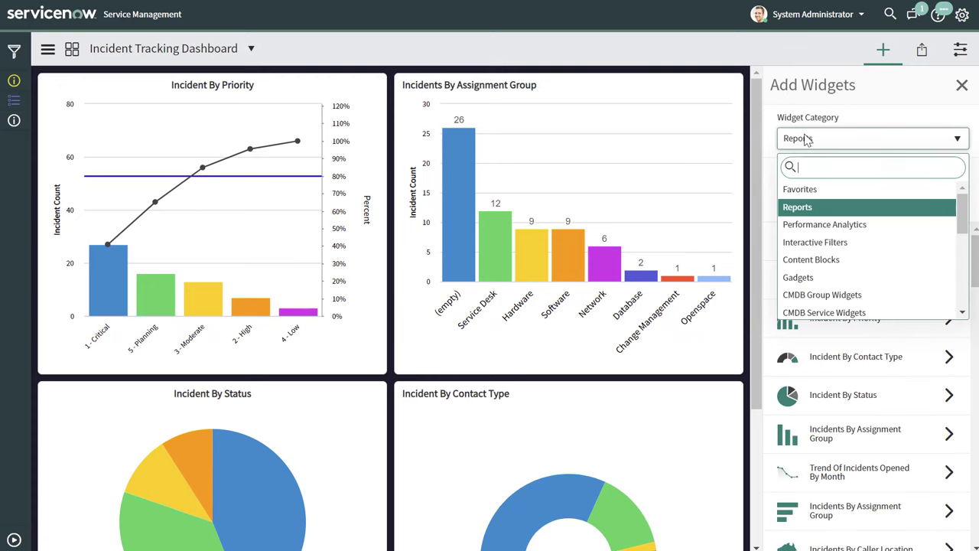
pyautogui.click(883, 260)
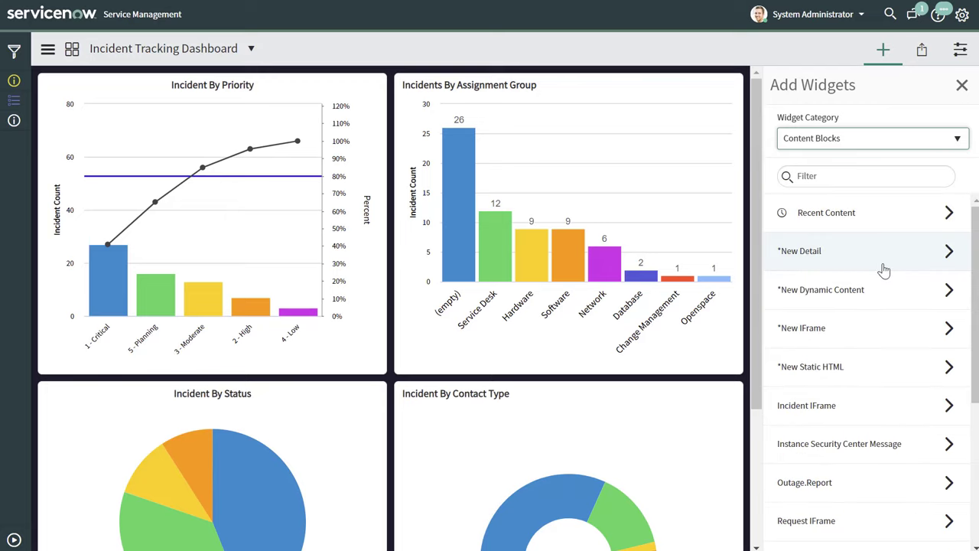
pyautogui.scroll(-1, 884, 269)
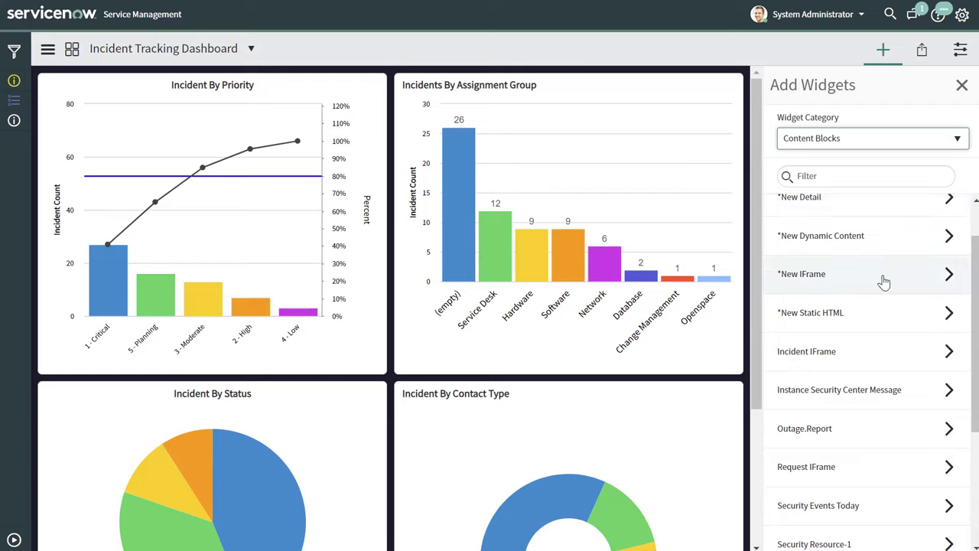
pyautogui.click(884, 280)
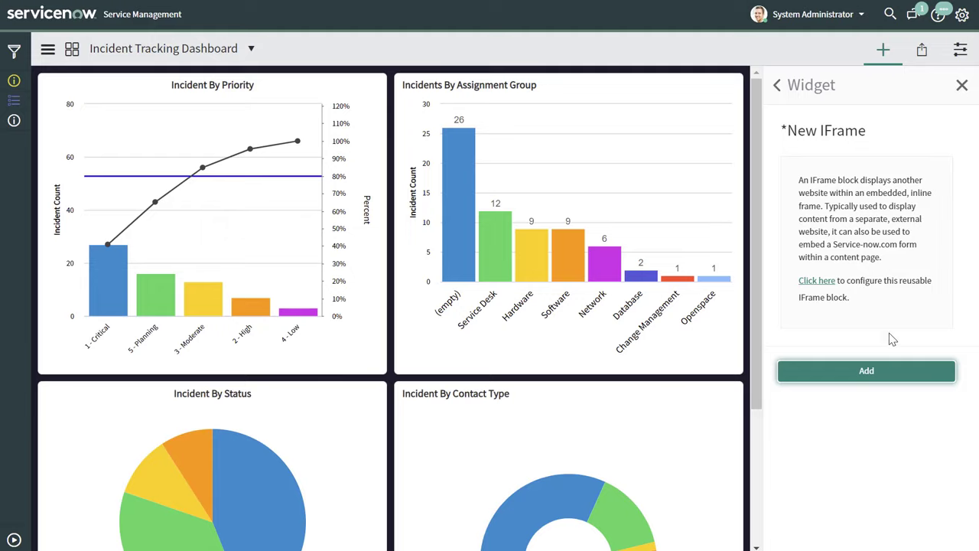
pyautogui.click(890, 372)
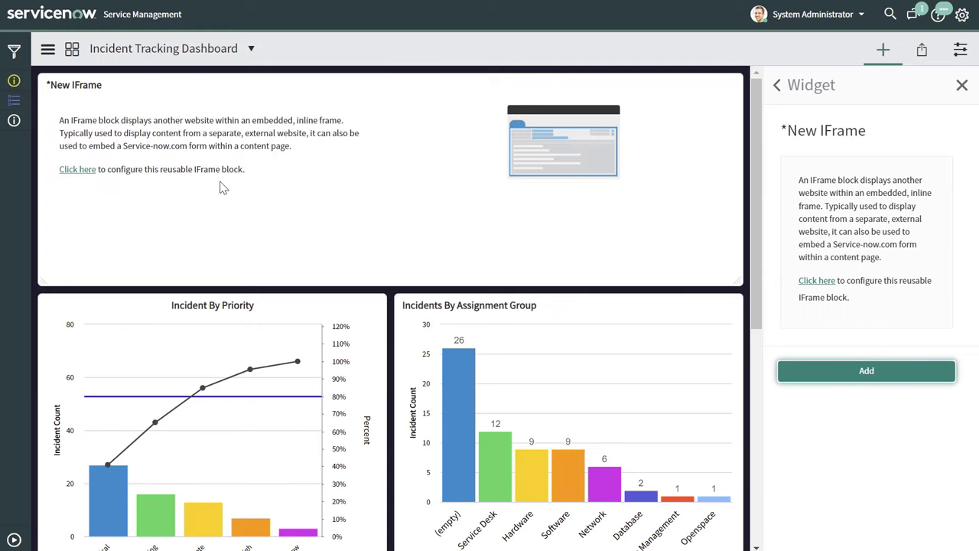
pyautogui.click(82, 173)
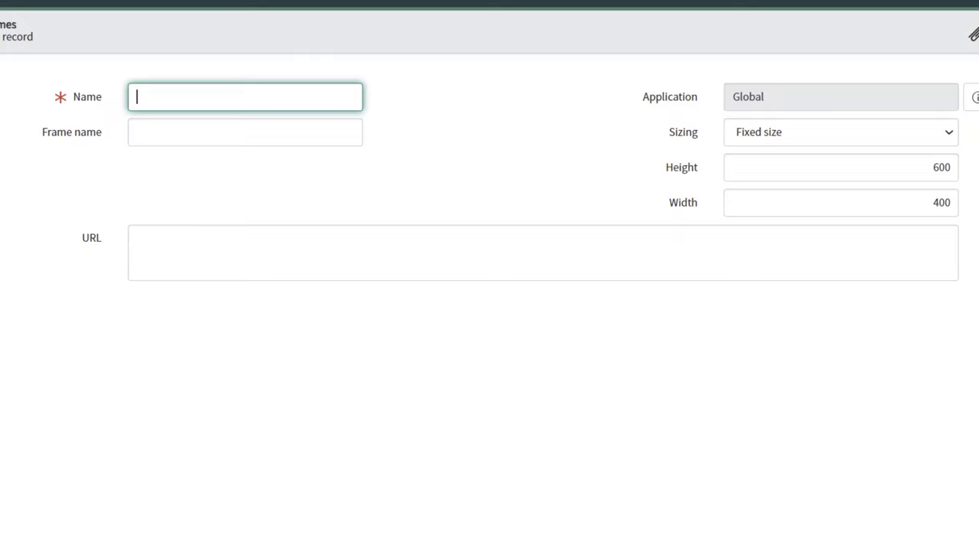
pyautogui.write('Outage Tracker')
pyautogui.tripleClick(334, 92)
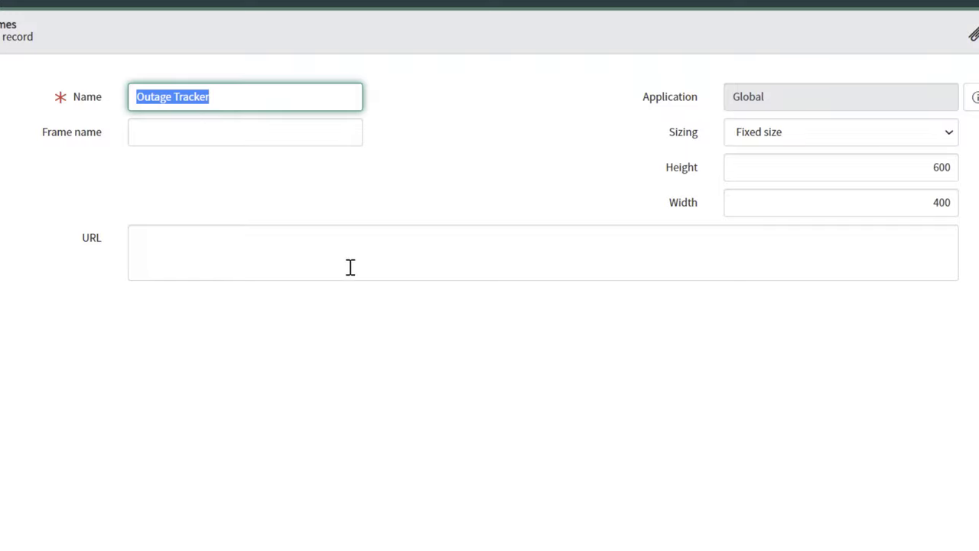
pyautogui.click(302, 258)
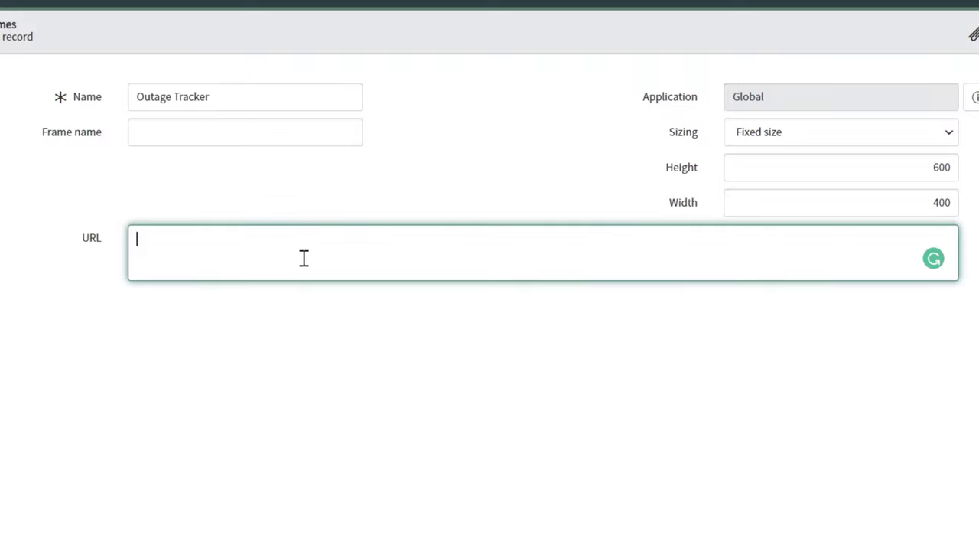
pyautogui.write('https://outage.report/')
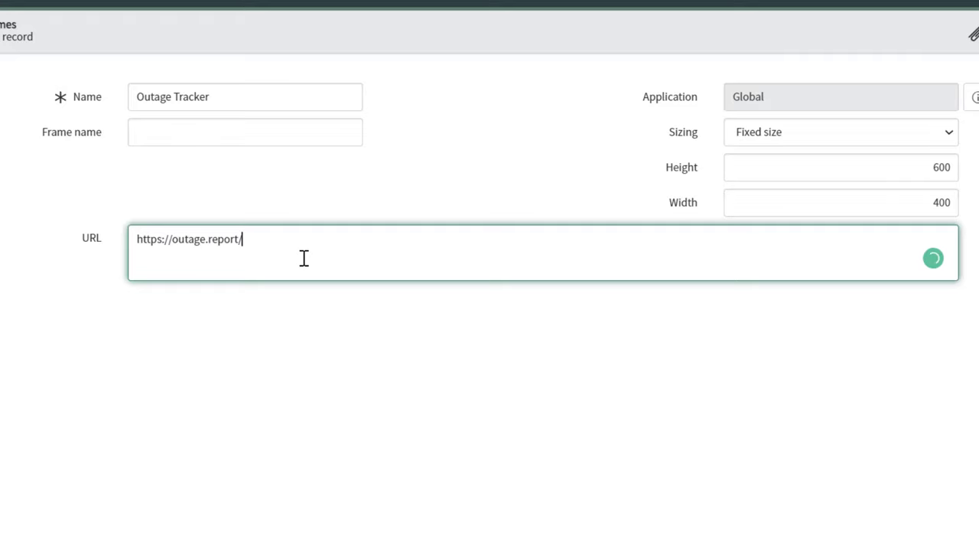
pyautogui.click(222, 123)
pyautogui.moveTo(258, 96); pyautogui.dragTo(103, 102)
pyautogui.hotkey('ctrl', 'c')
pyautogui.click(234, 142)
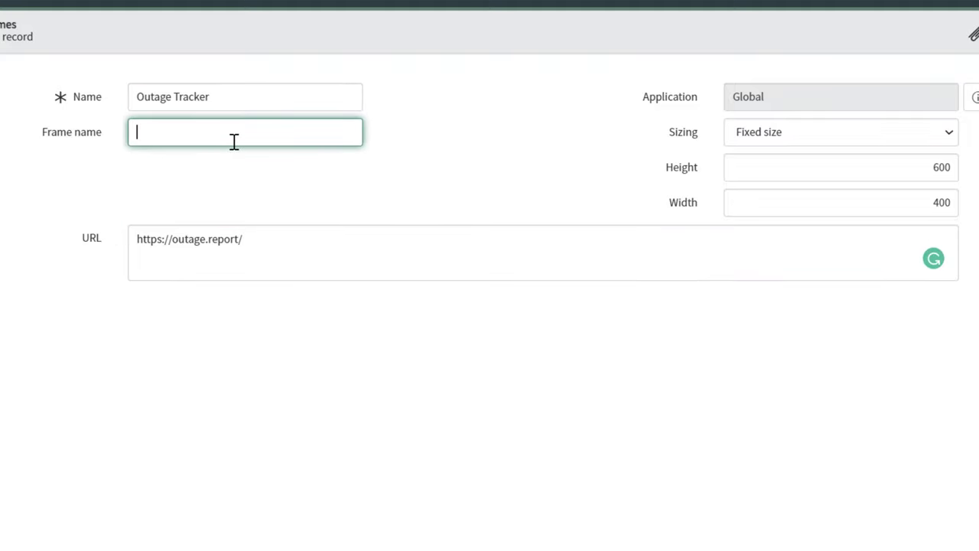
pyautogui.hotkey('ctrl', 'v')
# Step: Keep the IFrame's Fixed size sizing, set its width to 800, and submit the record
pyautogui.click(942, 140)
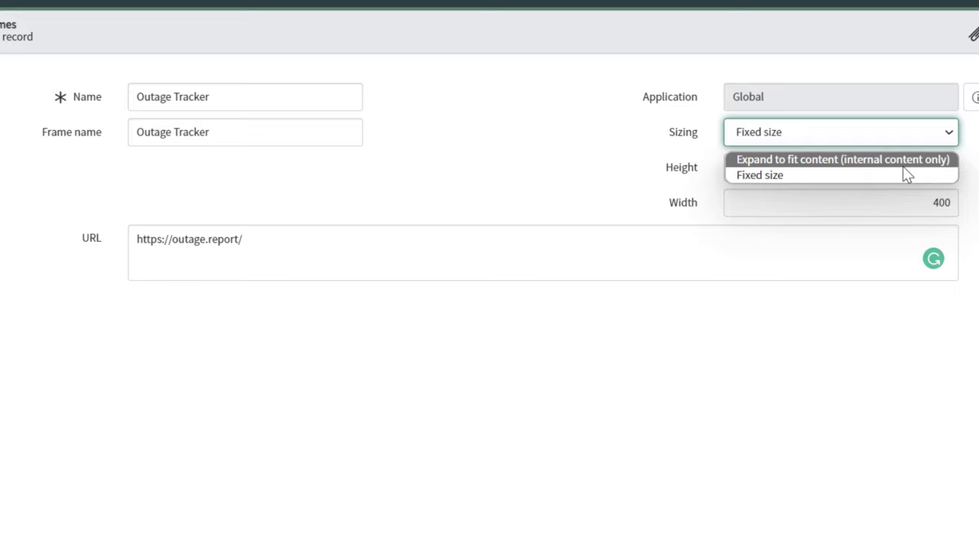
pyautogui.click(771, 175)
pyautogui.moveTo(927, 204); pyautogui.dragTo(953, 203)
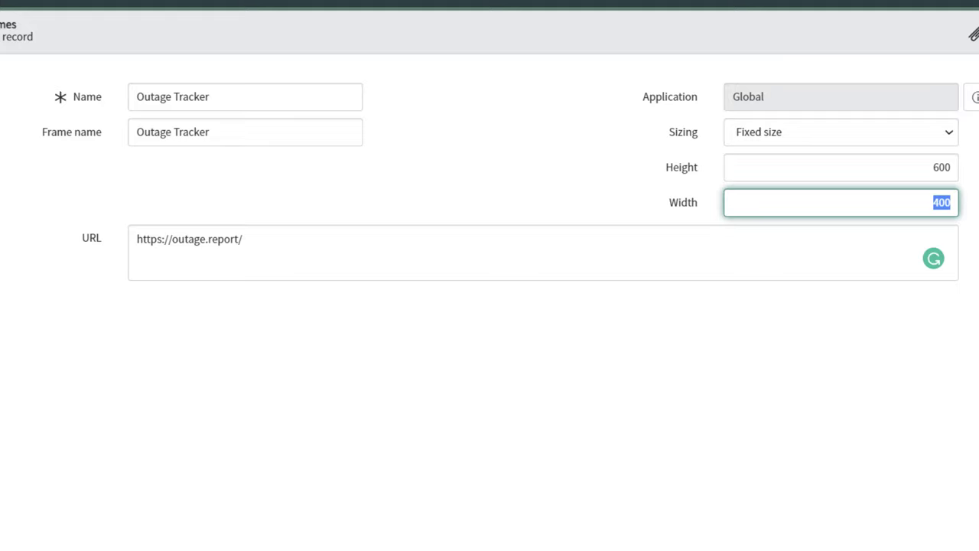
pyautogui.write('800')
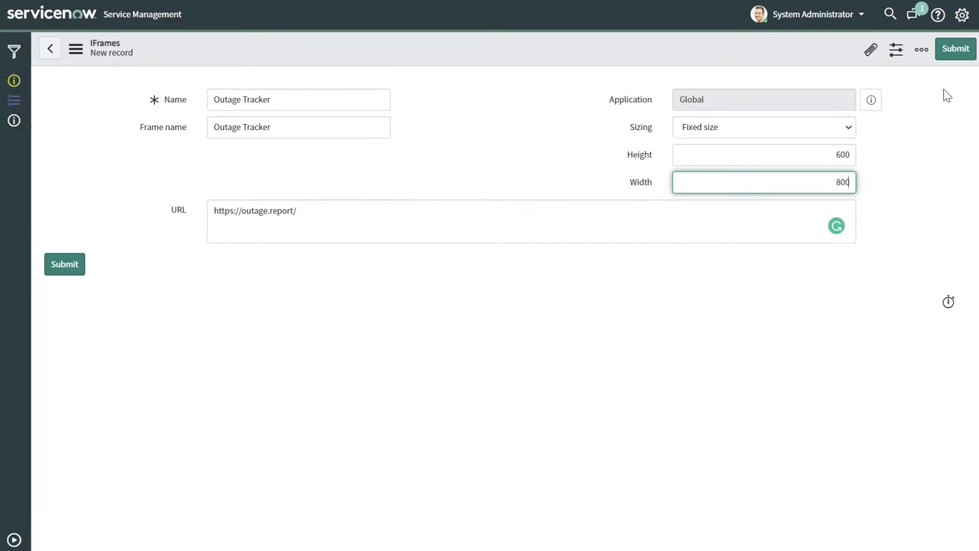
pyautogui.click(958, 49)
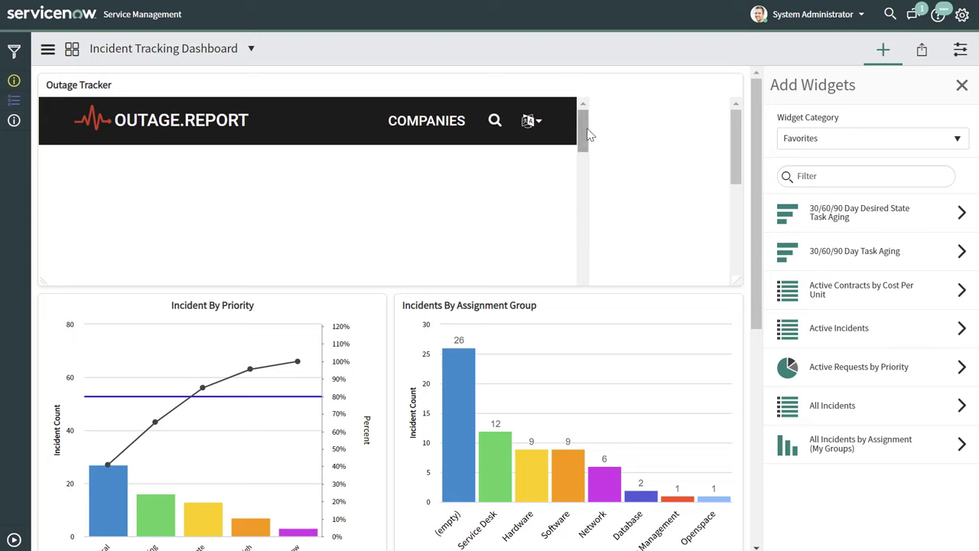
pyautogui.moveTo(590, 135)
pyautogui.mouseDown()
pyautogui.moveTo(581, 256)
pyautogui.moveTo(580, 127)
pyautogui.mouseUp()
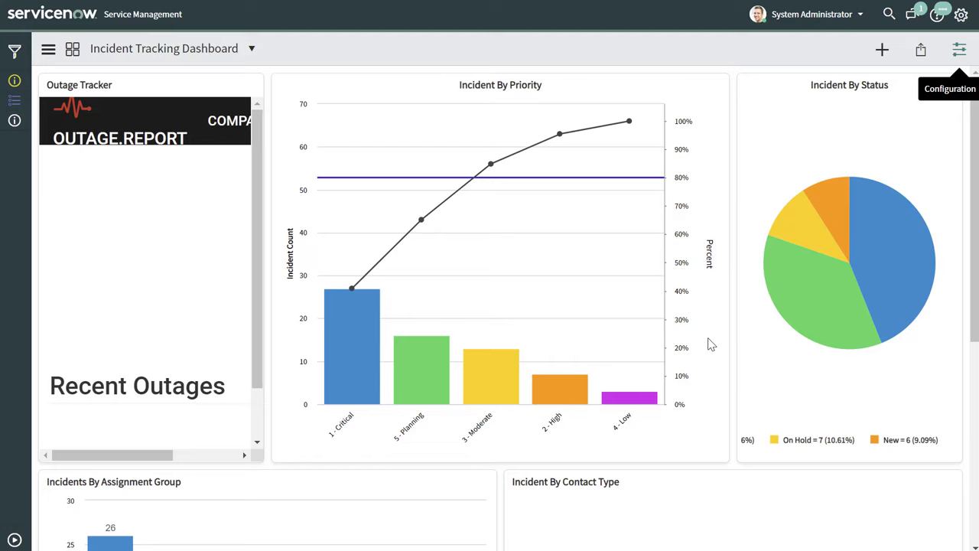
# Step: Create a second dashboard tab and rename the first tab Incident Tracking Charts
pyautogui.click(967, 55)
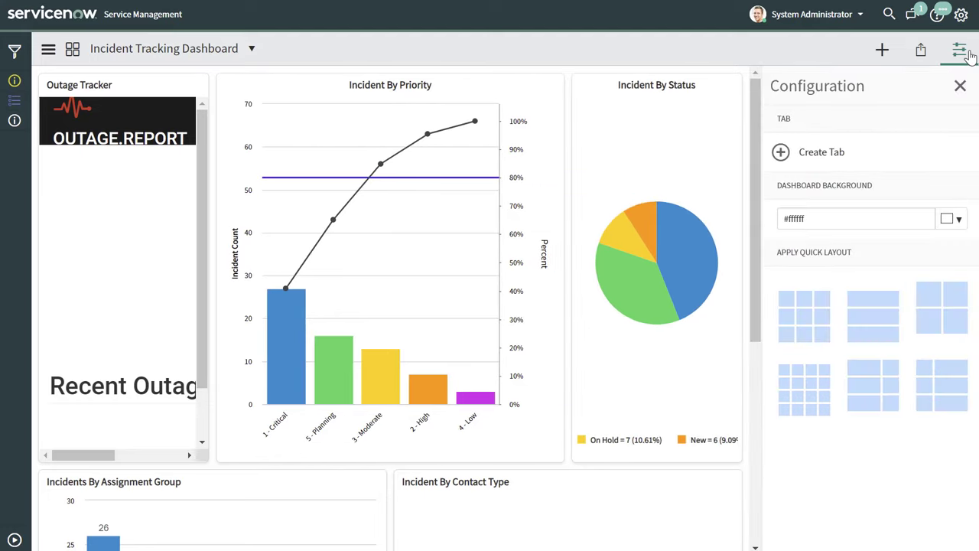
pyautogui.click(826, 153)
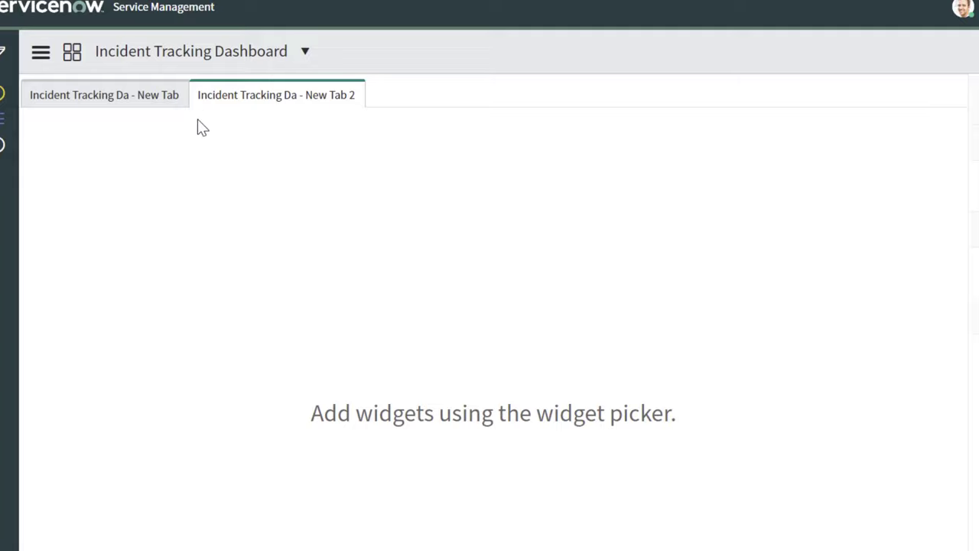
pyautogui.click(141, 99)
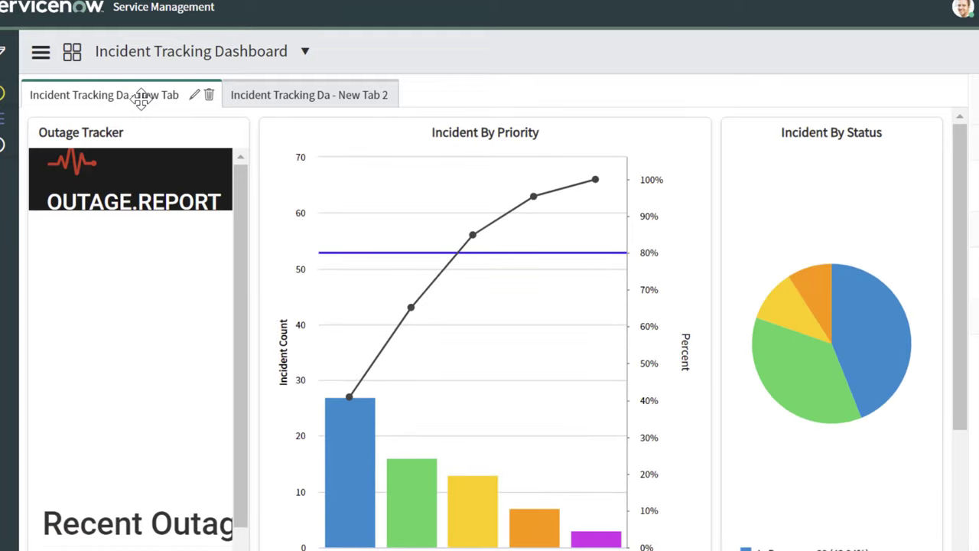
pyautogui.click(195, 97)
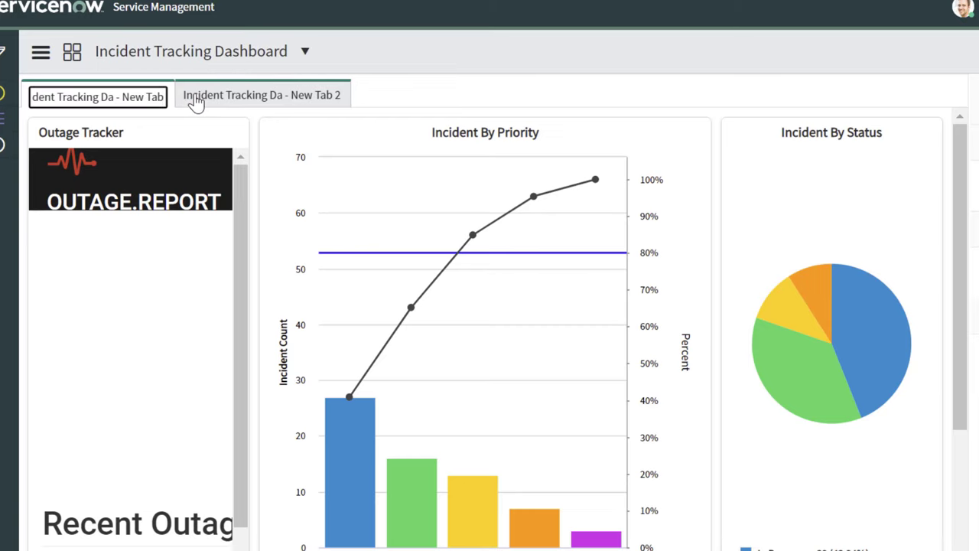
pyautogui.press('BackSpace')
pyautogui.press('BackSpace')
pyautogui.press('BackSpace')
pyautogui.press('BackSpace')
pyautogui.press('BackSpace')
pyautogui.press('BackSpace')
pyautogui.press('BackSpace')
pyautogui.press('BackSpace')
pyautogui.press('BackSpace')
pyautogui.press('BackSpace')
pyautogui.press('BackSpace')
pyautogui.press('BackSpace')
pyautogui.press('BackSpace')
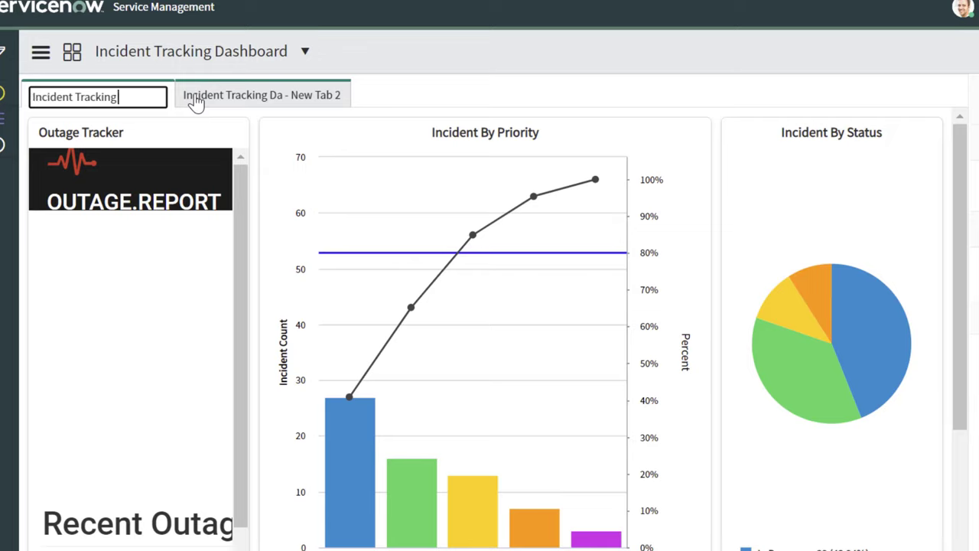
pyautogui.write('Charts')
pyautogui.click(482, 102)
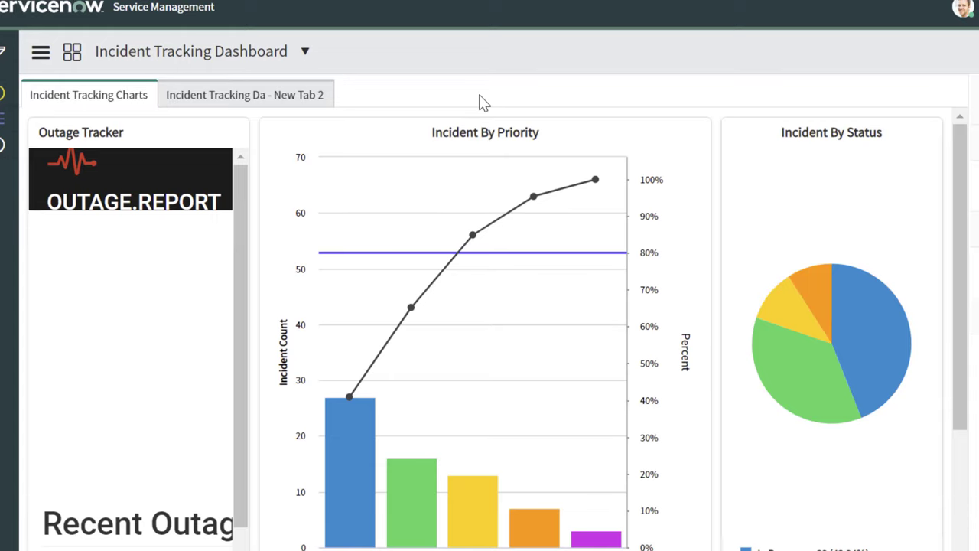
# Step: Rename the second dashboard tab Incident Tracking List
pyautogui.click(303, 93)
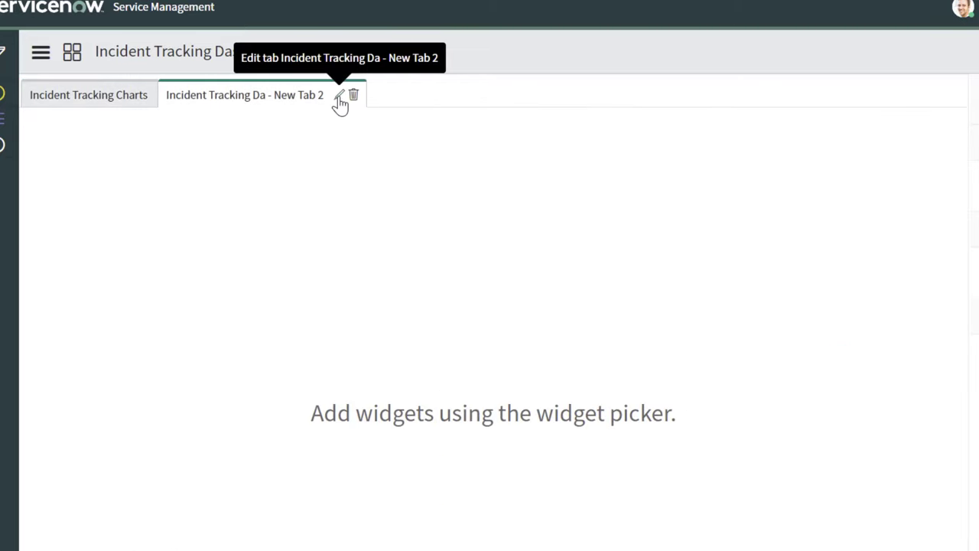
pyautogui.click(340, 100)
pyautogui.press('BackSpace')
pyautogui.press('BackSpace')
pyautogui.press('BackSpace')
pyautogui.press('BackSpace')
pyautogui.press('BackSpace')
pyautogui.press('BackSpace')
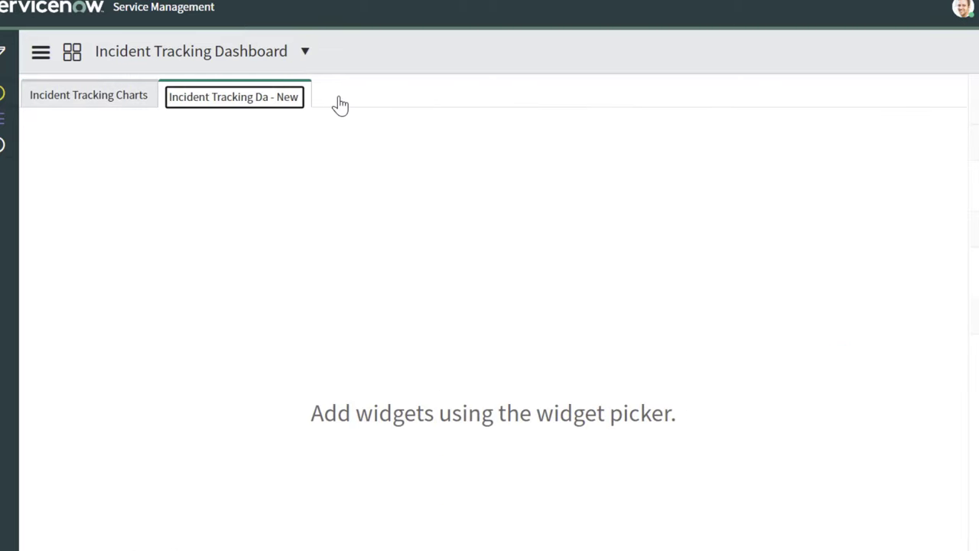
pyautogui.press('BackSpace')
pyautogui.press('BackSpace')
pyautogui.press('BackSpace')
pyautogui.press('BackSpace')
pyautogui.press('BackSpace')
pyautogui.press('BackSpace')
pyautogui.press('BackSpace')
pyautogui.press('BackSpace')
pyautogui.press('BackSpace')
pyautogui.write('List')
pyautogui.press('Return')
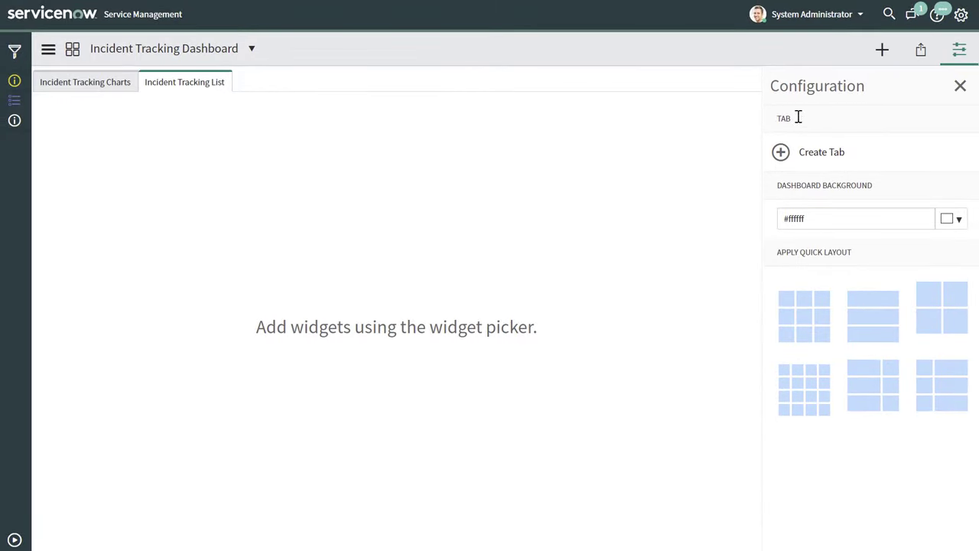
# Step: Add the 30/60/90 Day Desired State Task Aging widget to the Incident Tracking List tab and remove it again
pyautogui.click(883, 51)
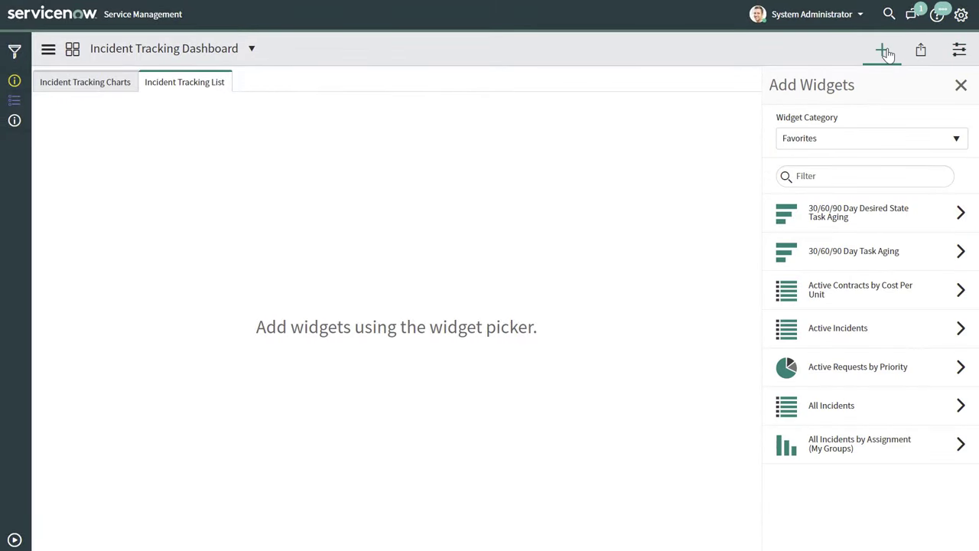
pyautogui.click(865, 225)
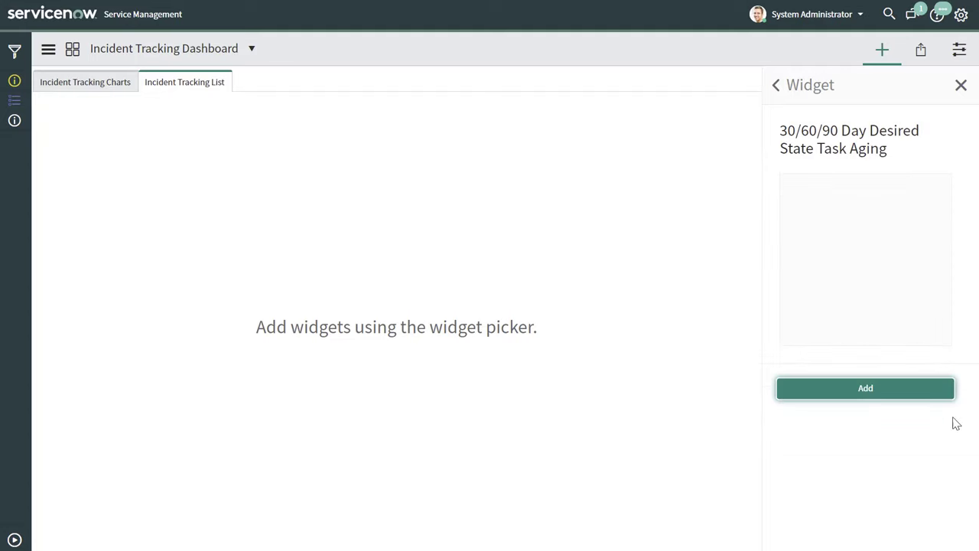
pyautogui.click(922, 393)
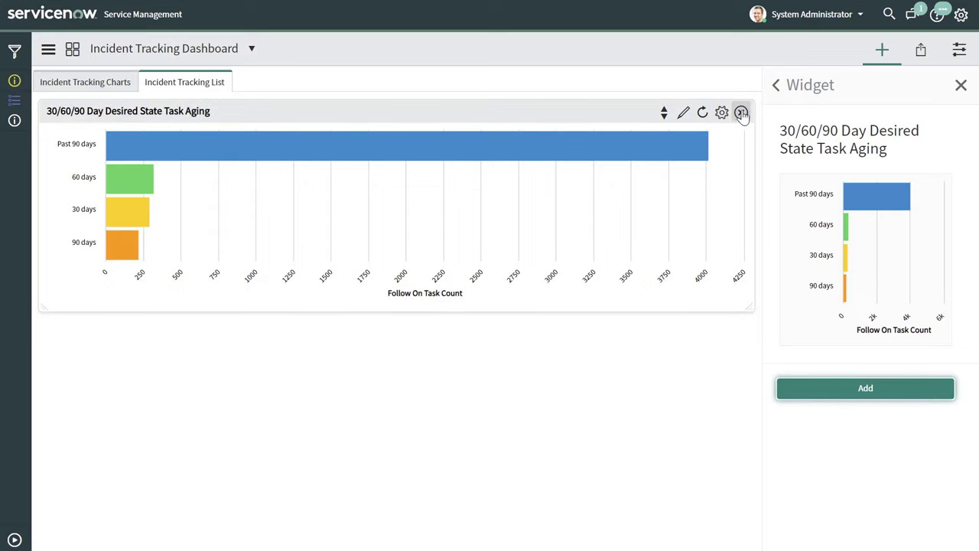
pyautogui.click(741, 113)
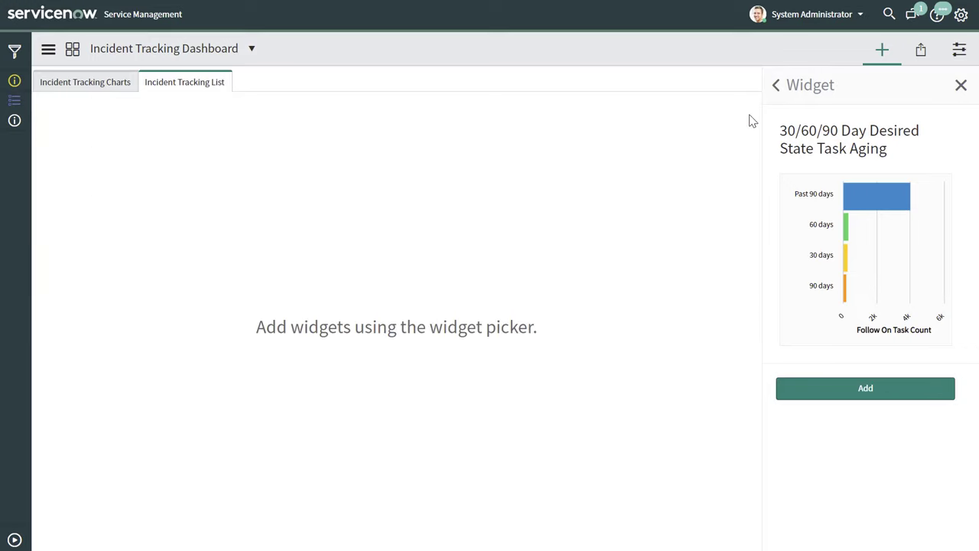
# Step: Add the All Incidents widget from Favorites to the Incident Tracking List tab, make it much taller, and close the widget picker
pyautogui.click(776, 87)
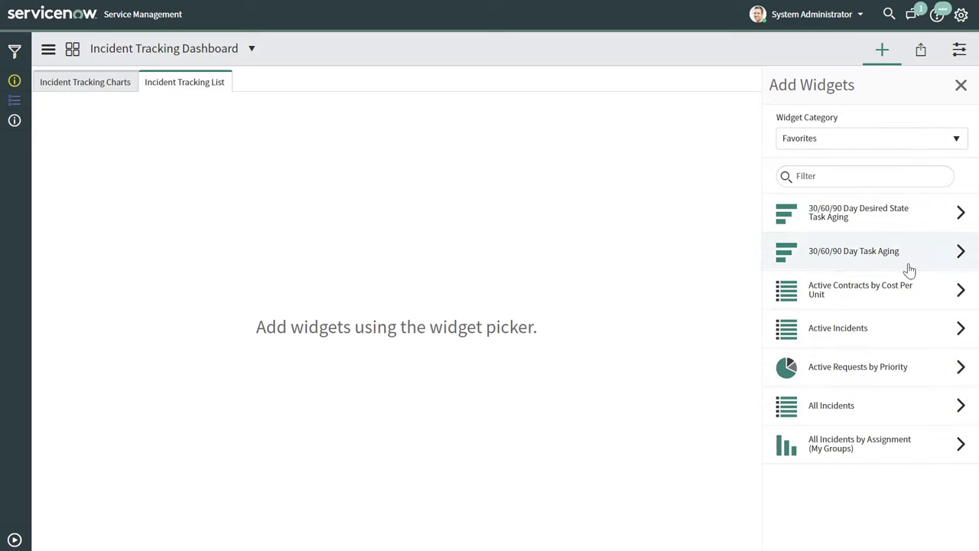
pyautogui.click(829, 406)
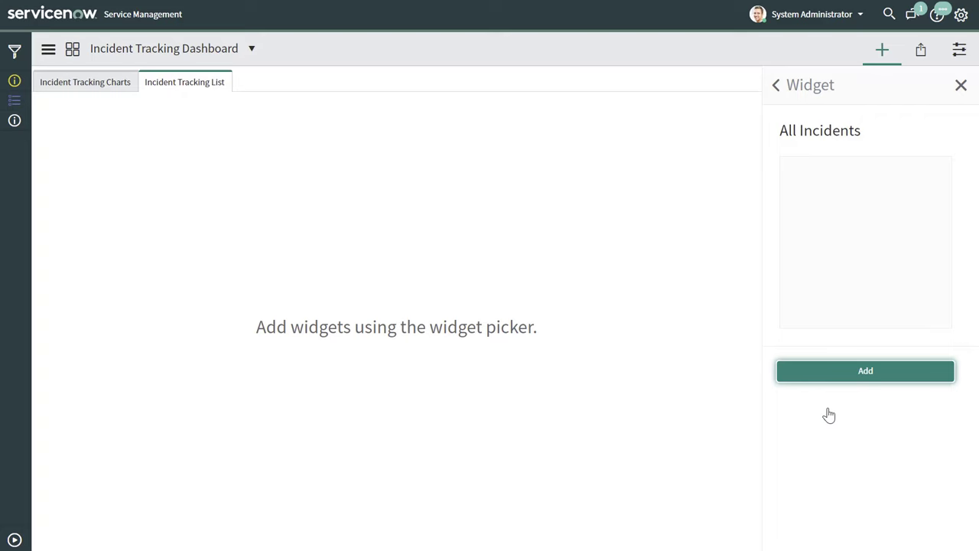
pyautogui.click(849, 380)
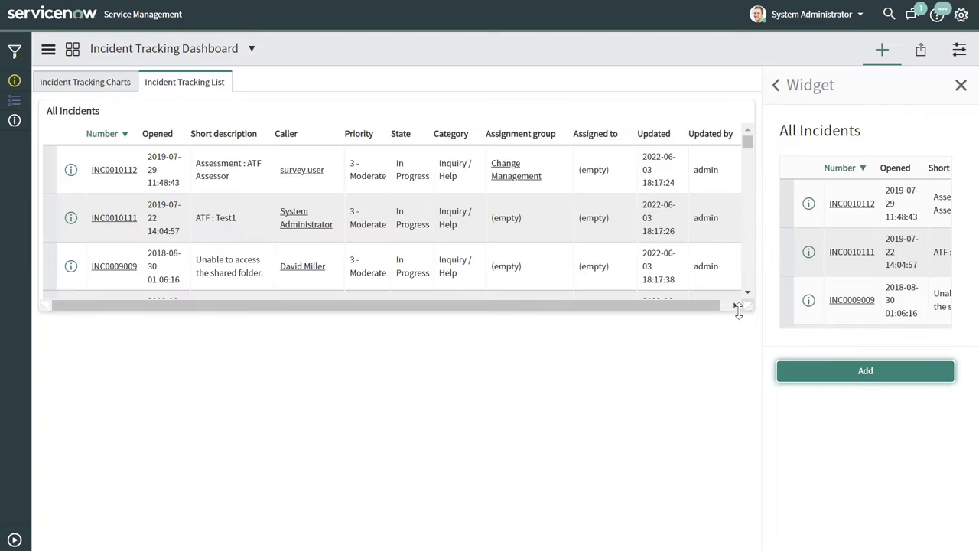
pyautogui.moveTo(739, 309); pyautogui.dragTo(736, 543)
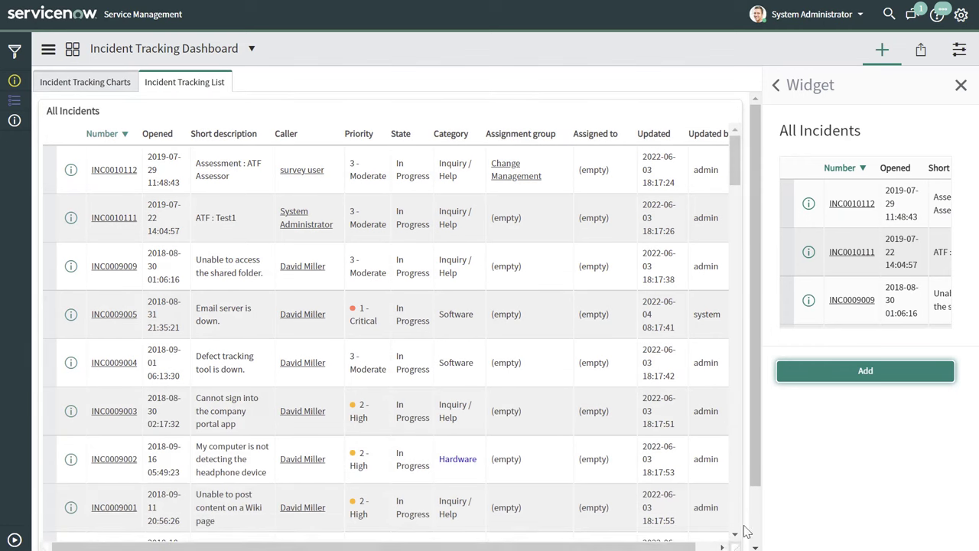
pyautogui.click(961, 86)
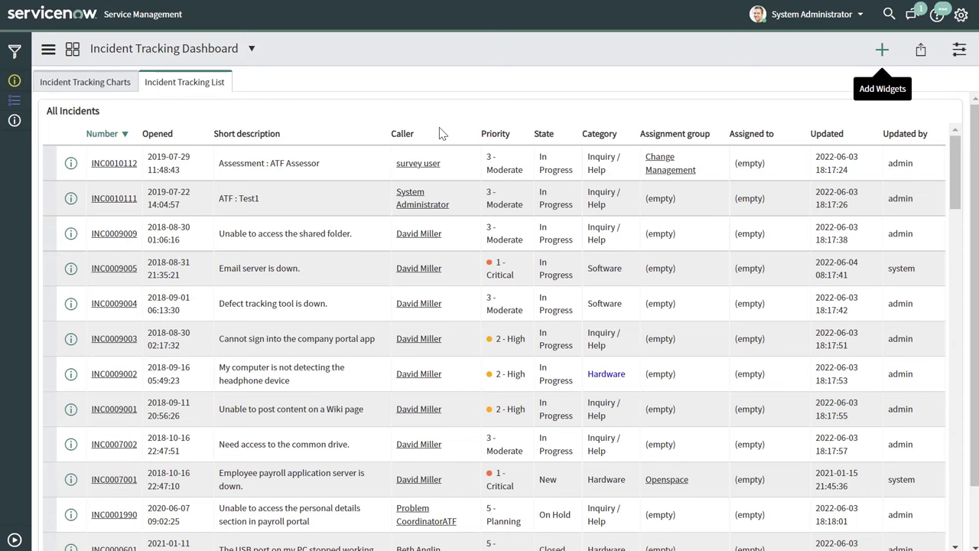
# Step: Review the chart widgets on the Incident Tracking Charts tab and the incidents on the Incident Tracking List tab
pyautogui.click(79, 85)
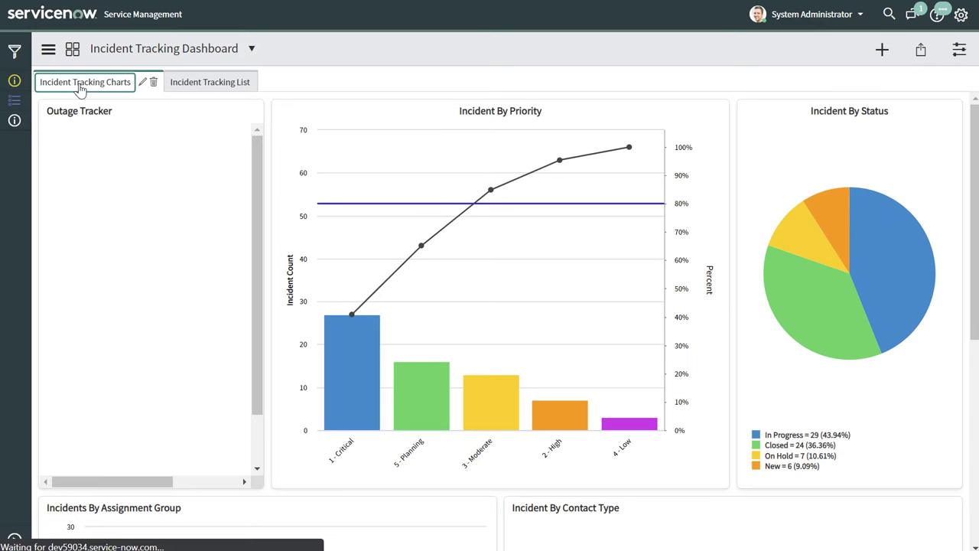
pyautogui.scroll(-5, 557, 299)
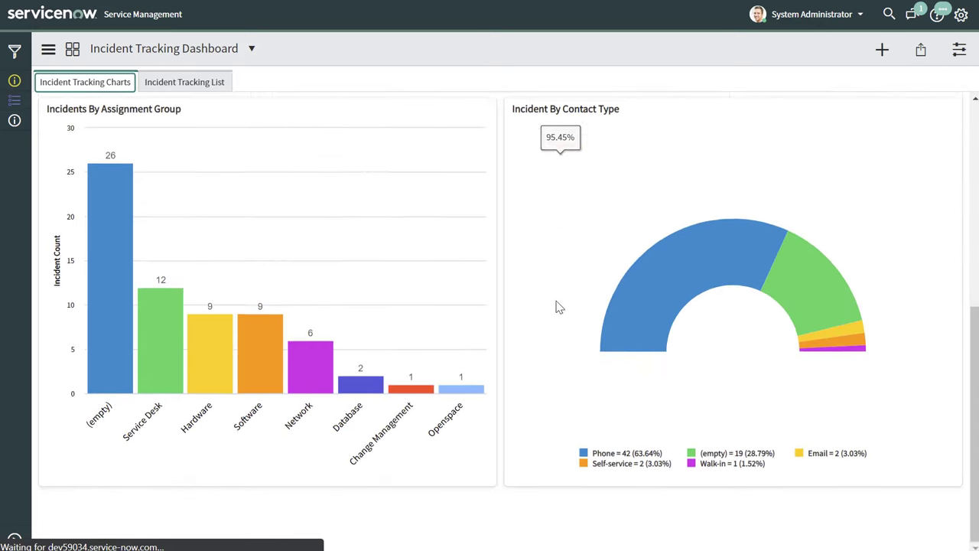
pyautogui.scroll(5, 558, 306)
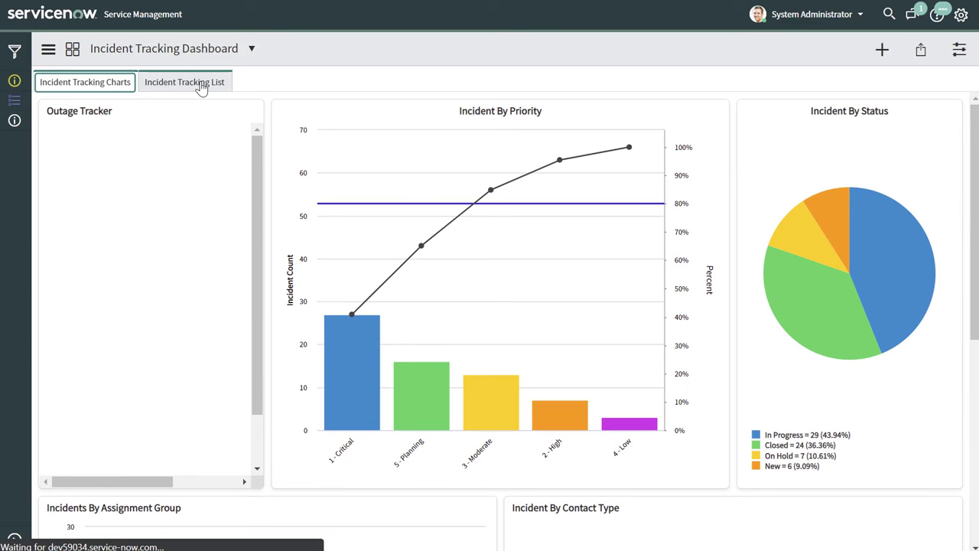
pyautogui.click(201, 86)
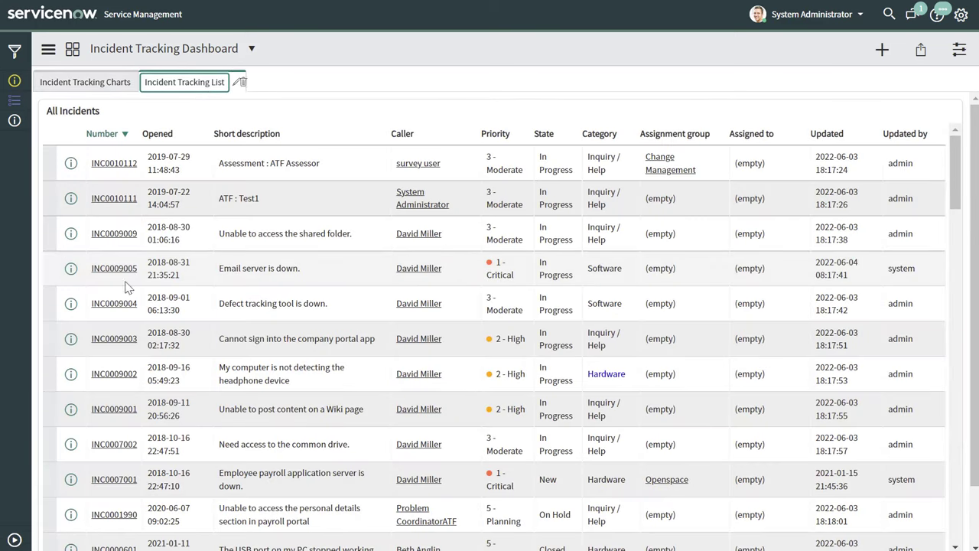
pyautogui.click(107, 239)
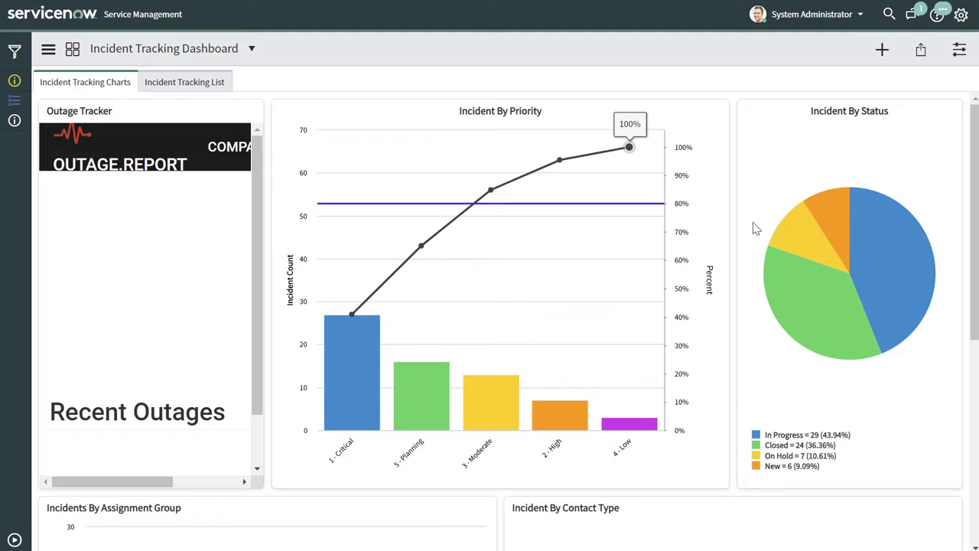
# Step: Open the dashboard's sharing settings and check the users and roles it is shared with
pyautogui.click(923, 53)
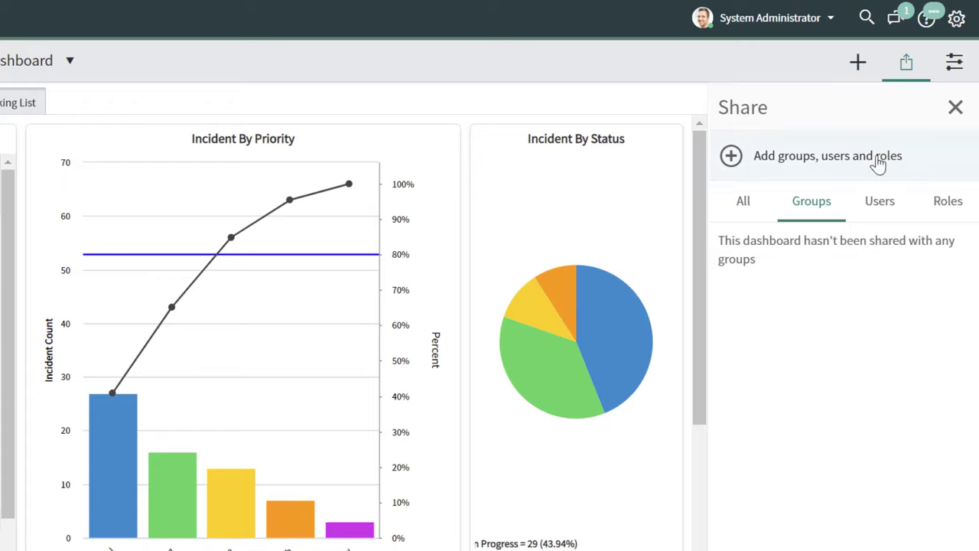
pyautogui.click(880, 208)
pyautogui.click(945, 209)
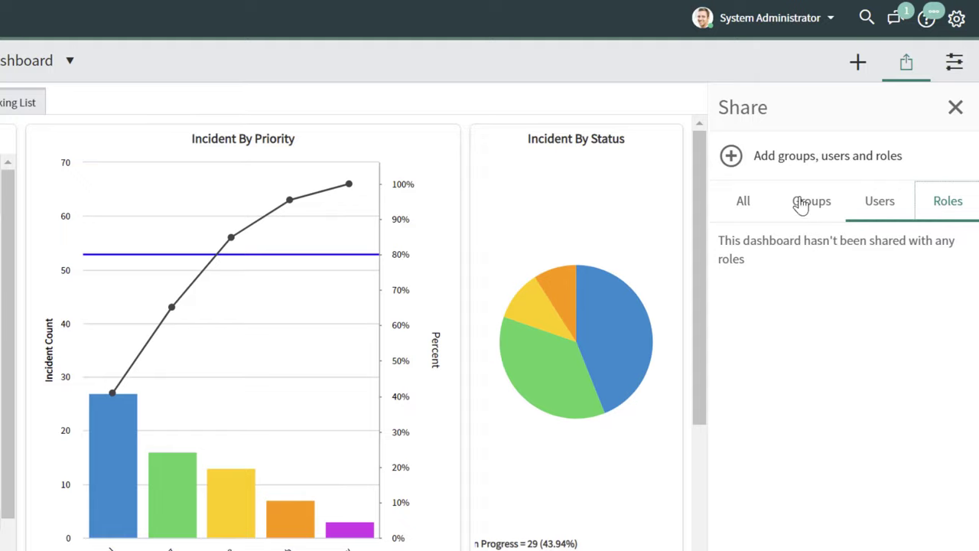
# Step: Start adding a share recipient, search for a user by name, and browse the suggested users and groups
pyautogui.click(732, 163)
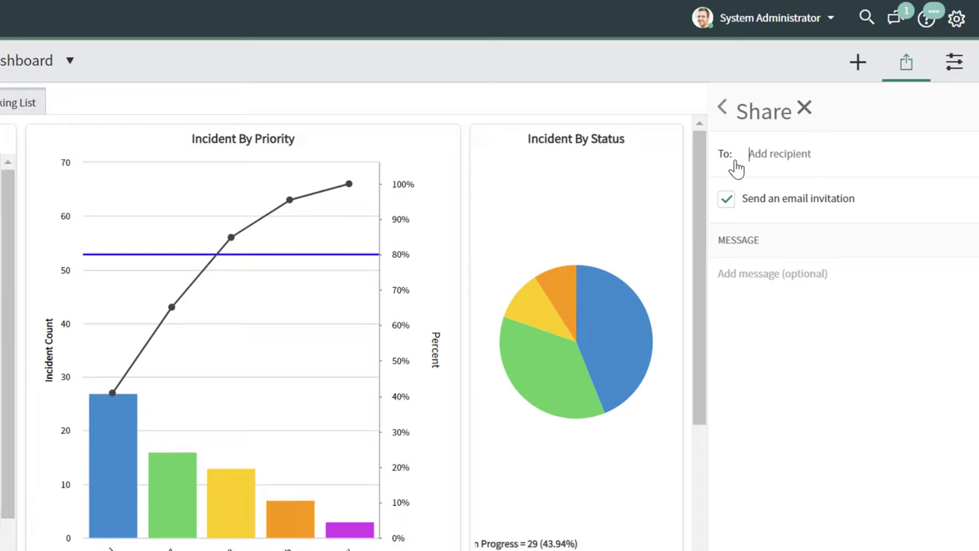
pyautogui.click(775, 159)
pyautogui.write('ab')
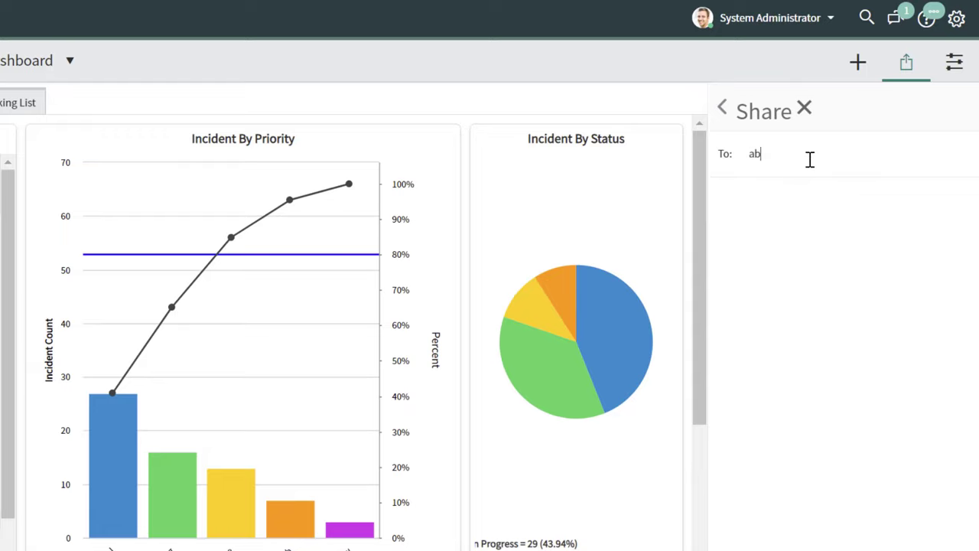
pyautogui.write('el Tuter')
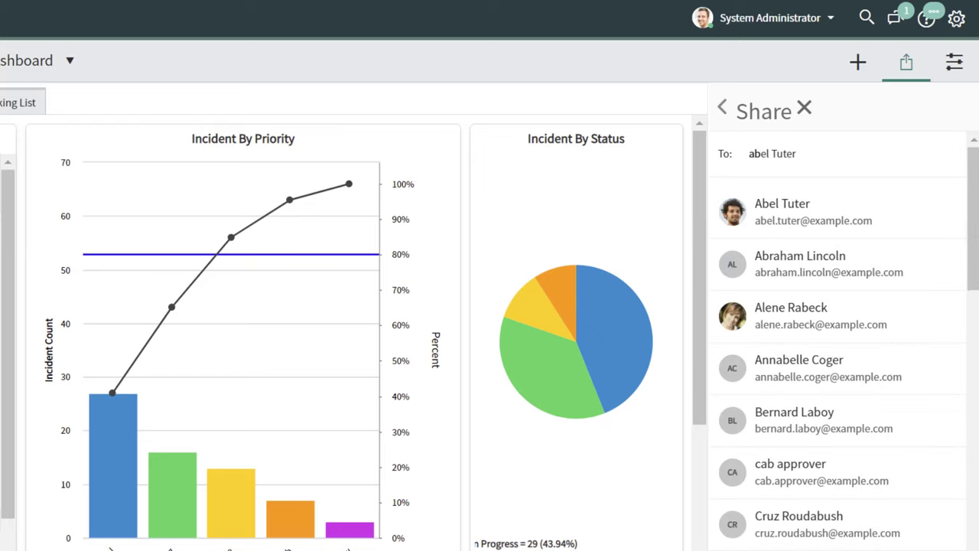
pyautogui.moveTo(973, 221)
pyautogui.mouseDown()
pyautogui.moveTo(973, 428)
pyautogui.moveTo(973, 234)
pyautogui.mouseUp()
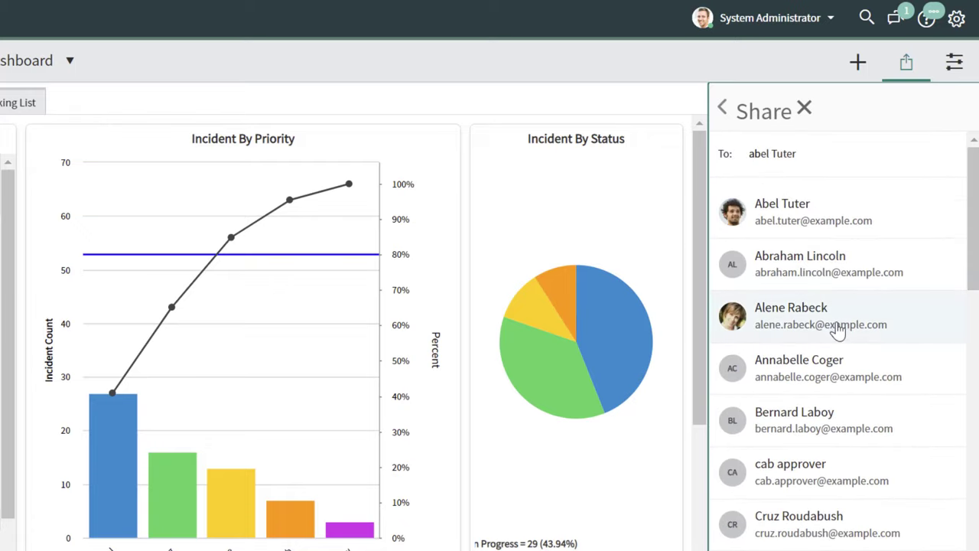
pyautogui.scroll(-5, 960, 328)
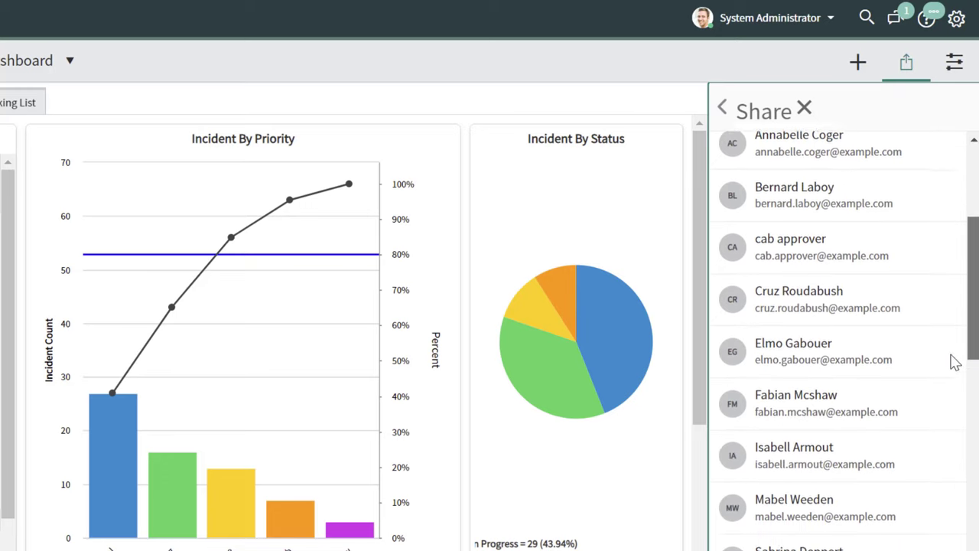
pyautogui.scroll(-3, 955, 381)
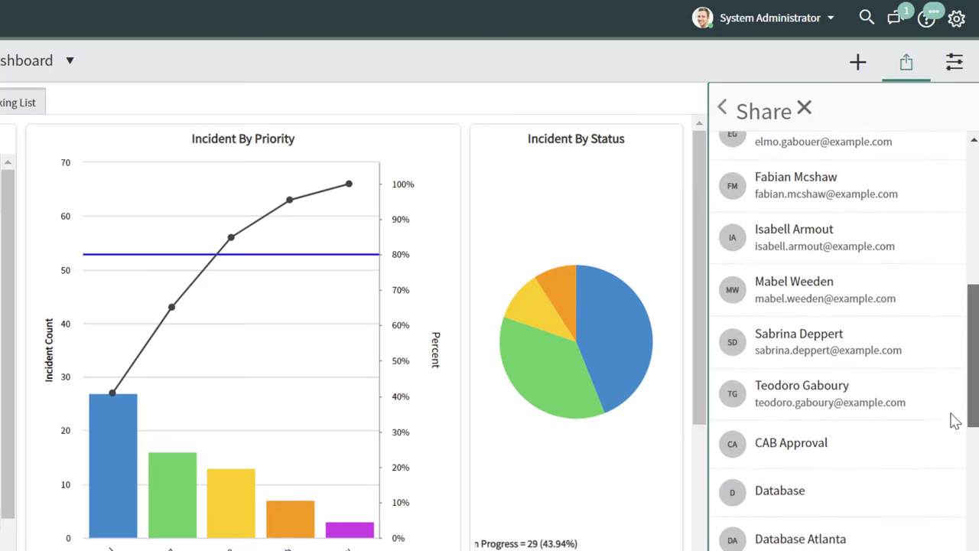
pyautogui.scroll(-1, 955, 426)
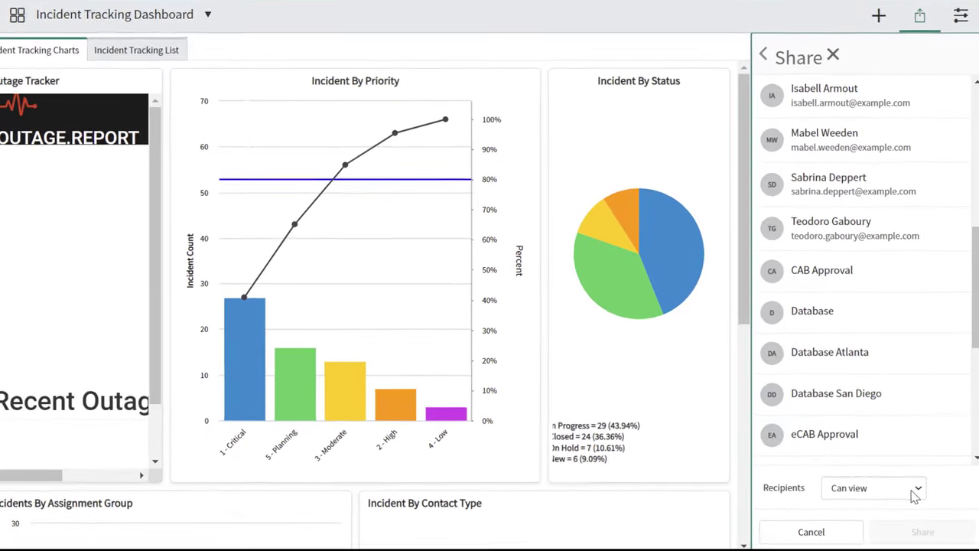
# Step: Set the recipients' permission to Can edit and cancel the share form without a recipient
pyautogui.click(915, 491)
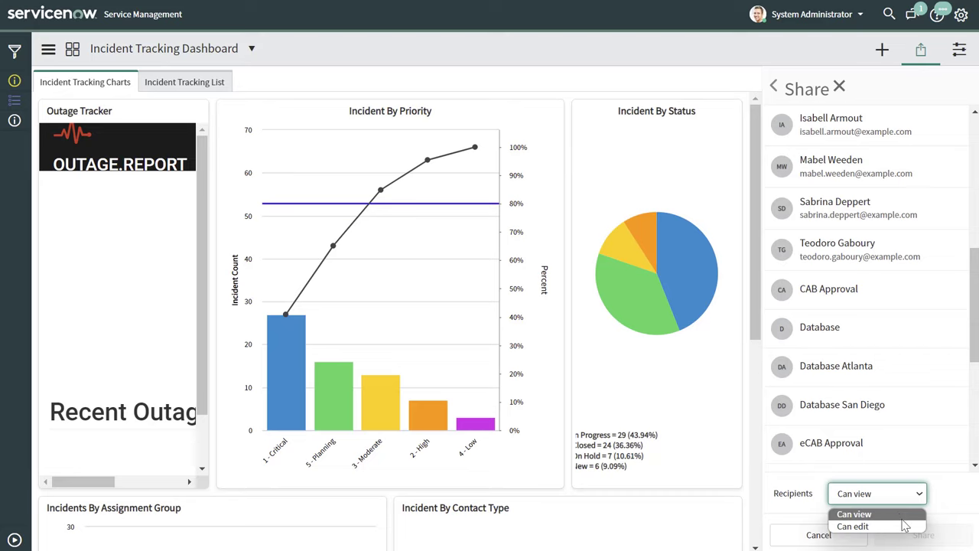
pyautogui.click(907, 527)
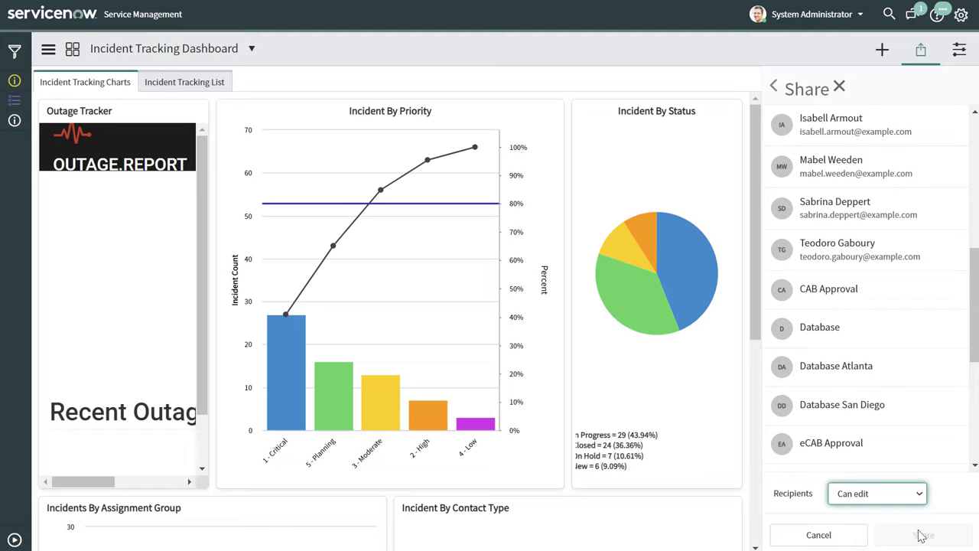
pyautogui.click(845, 545)
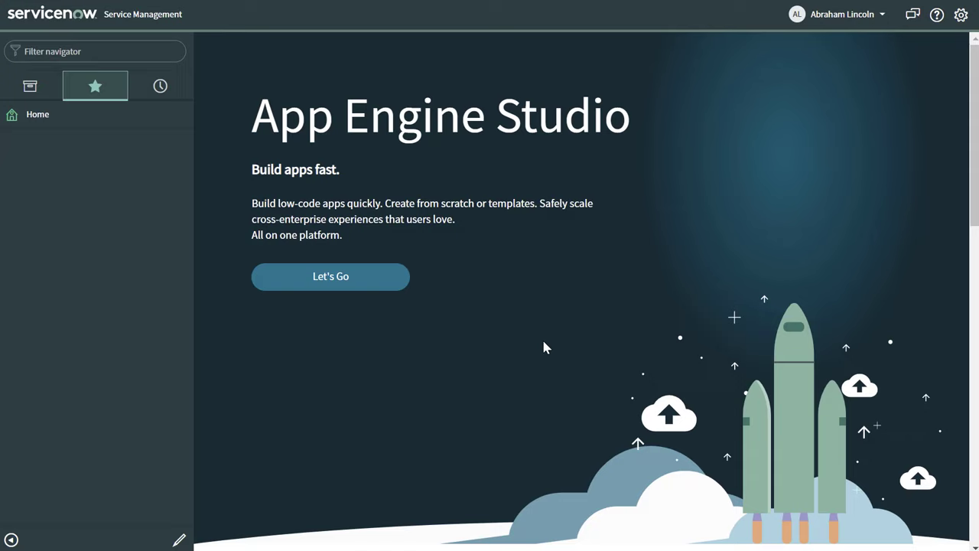
# Step: In the recipient's session, find Dashboards and check the Shared with Me, Owned by Me, Recent and All lists
pyautogui.click(52, 48)
pyautogui.write('dashboard')
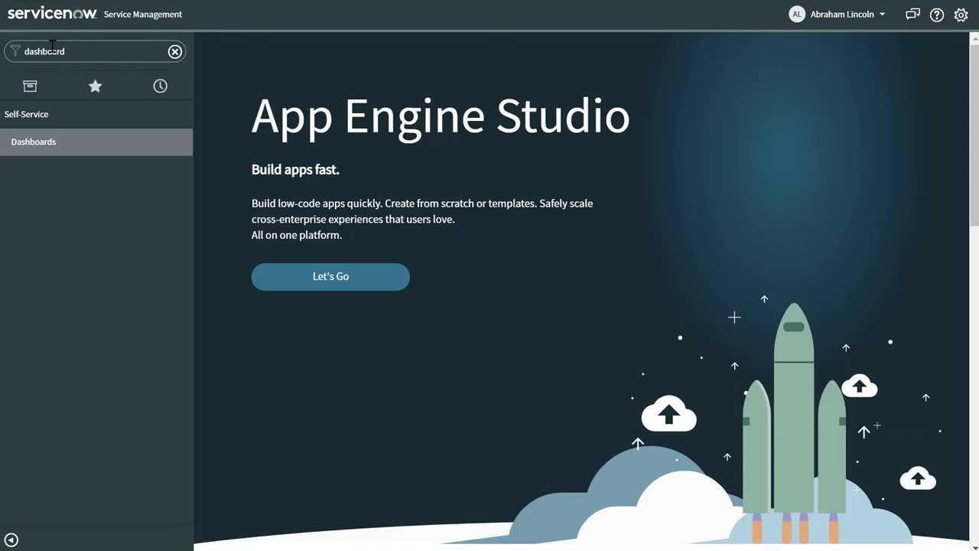
pyautogui.click(55, 152)
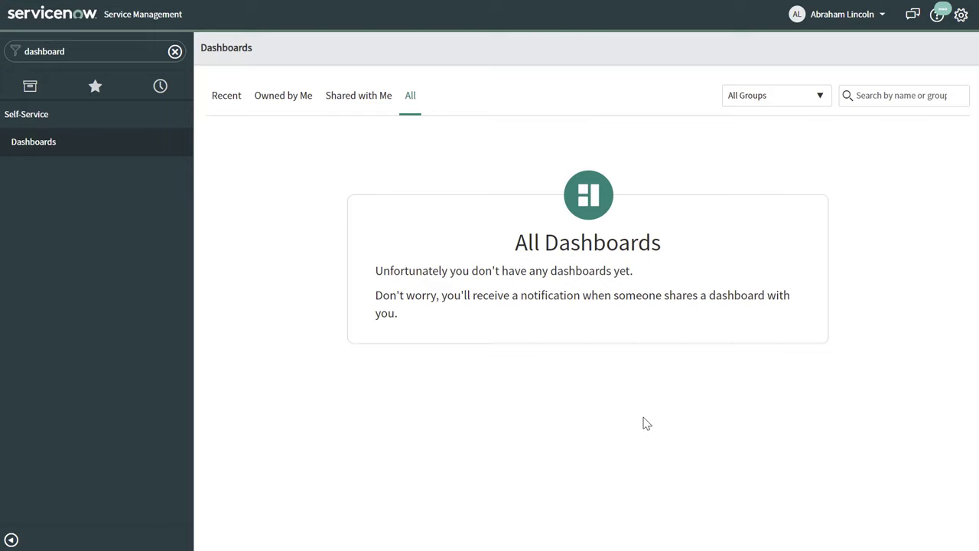
pyautogui.click(379, 105)
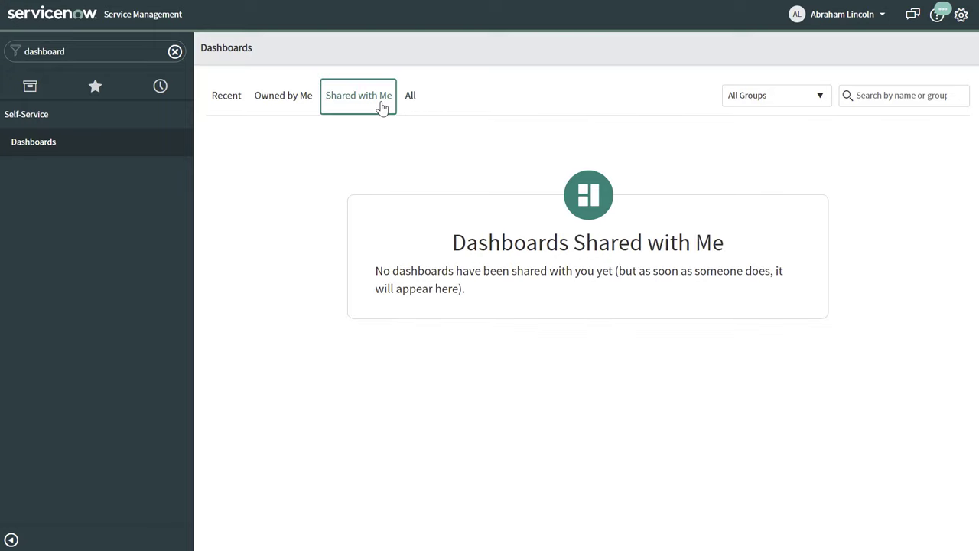
pyautogui.click(277, 102)
pyautogui.click(233, 101)
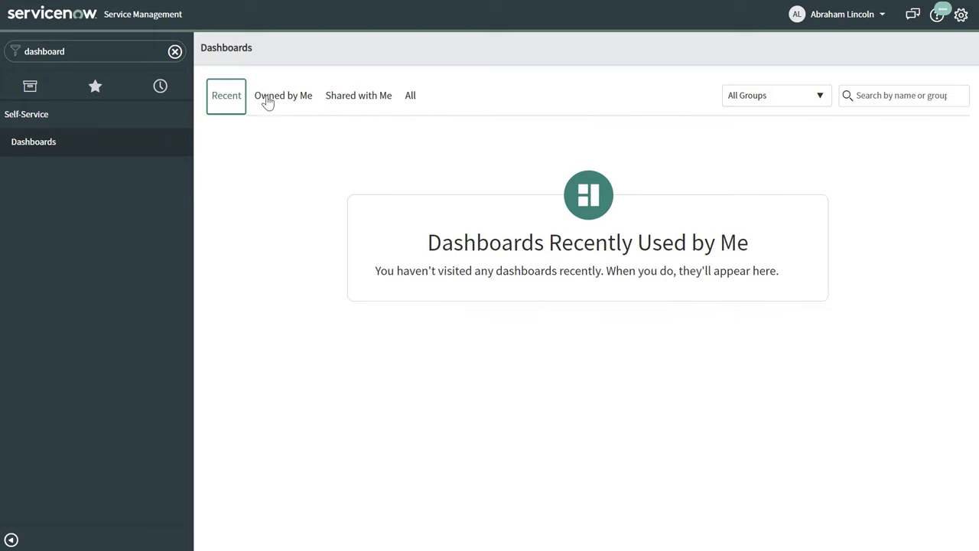
pyautogui.click(407, 99)
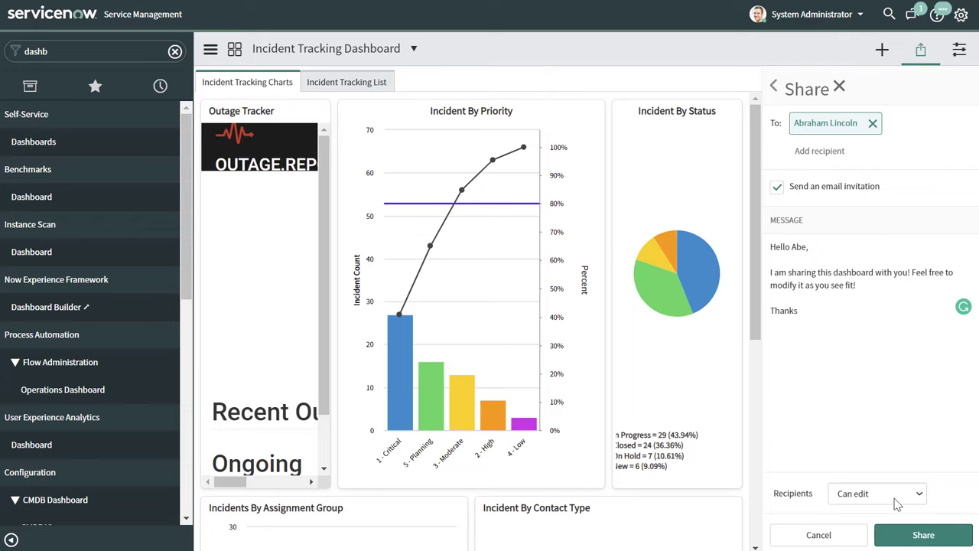
# Step: Share the dashboard with the entered recipient using Can edit permission, an email invitation and the written message
pyautogui.click(911, 540)
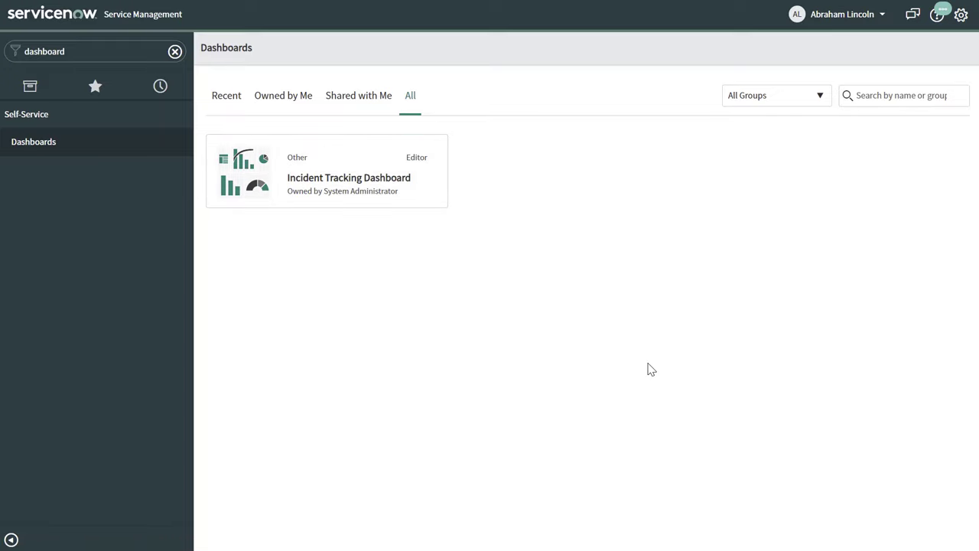
# Step: Open the shared Incident Tracking Dashboard in the recipient's session and examine its report widgets
pyautogui.click(403, 193)
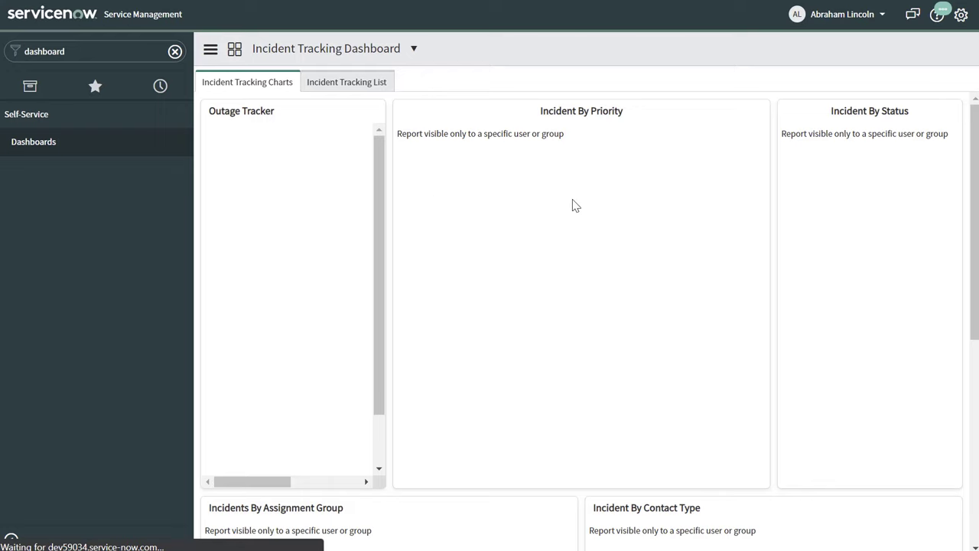
pyautogui.scroll(-3, 571, 203)
pyautogui.scroll(3, 569, 202)
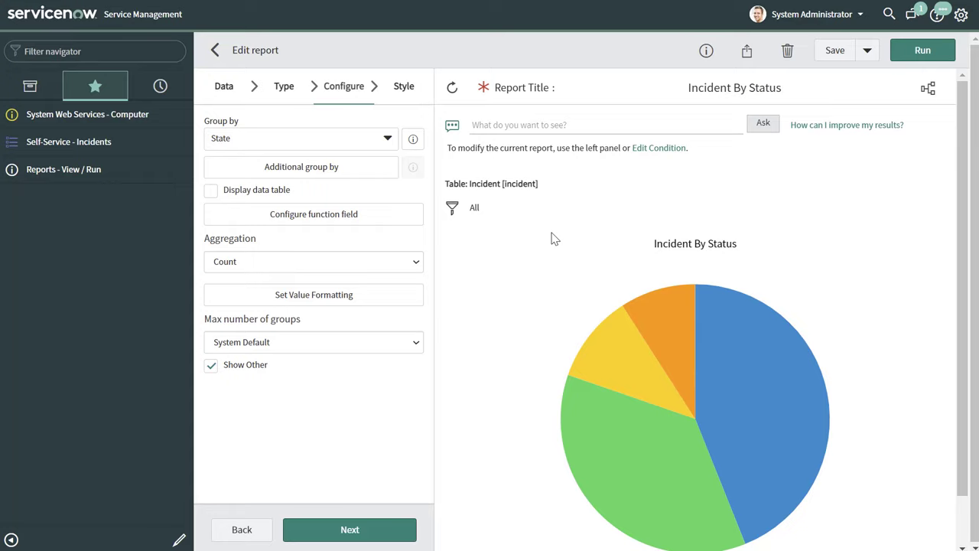
# Step: Make the Incident By Status report visible to Everyone and save the report
pyautogui.click(746, 51)
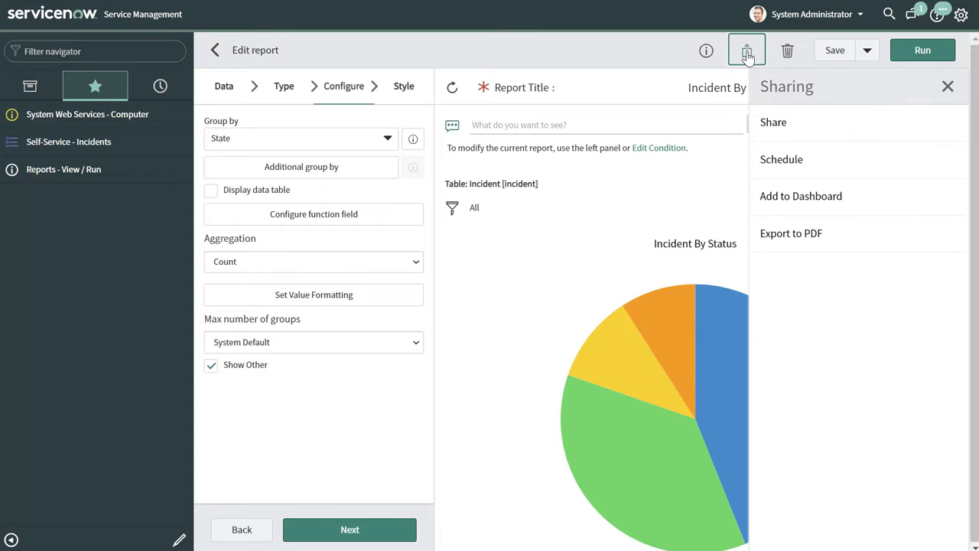
pyautogui.click(816, 133)
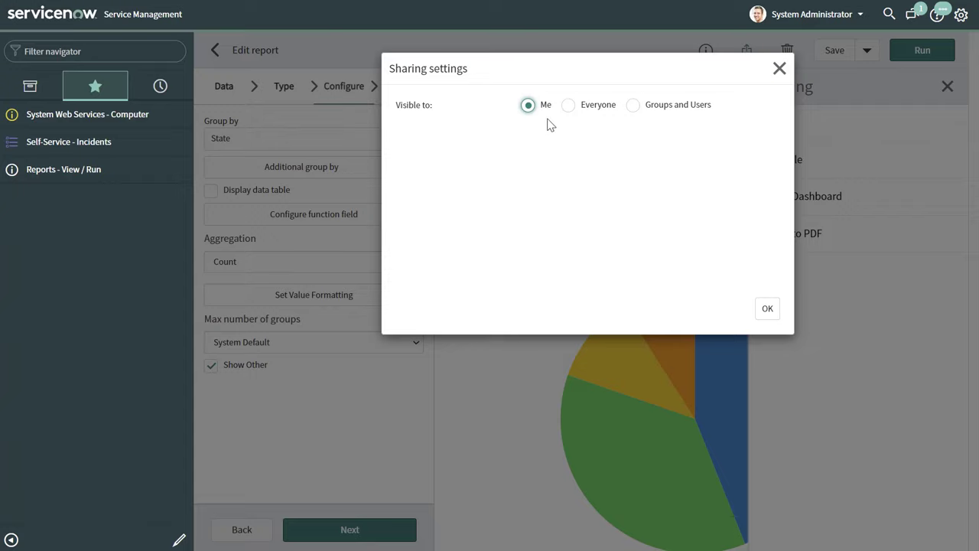
pyautogui.click(570, 105)
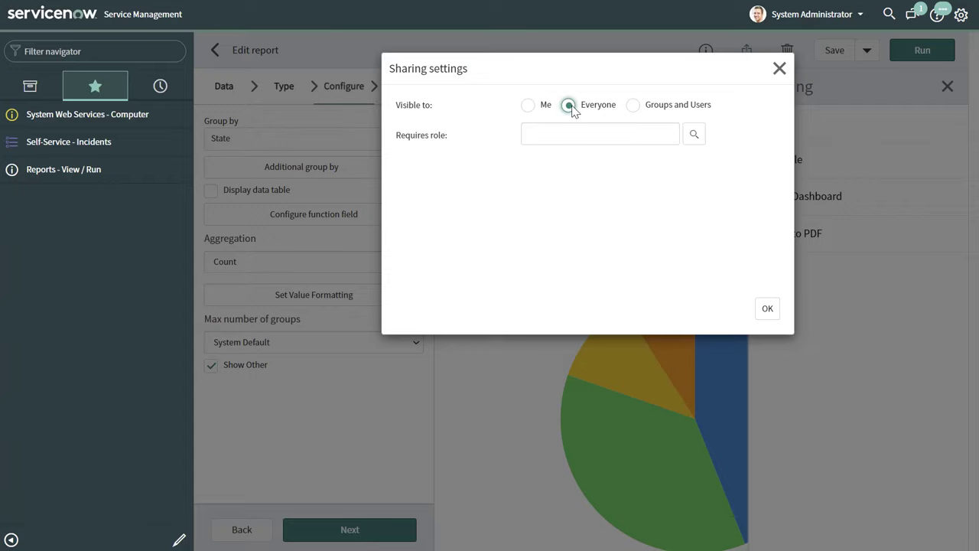
pyautogui.click(765, 310)
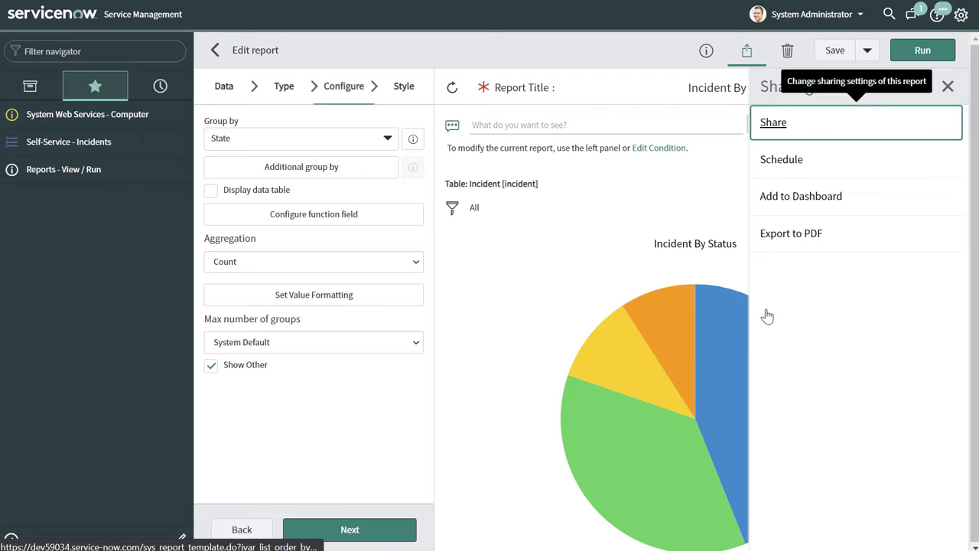
pyautogui.click(834, 49)
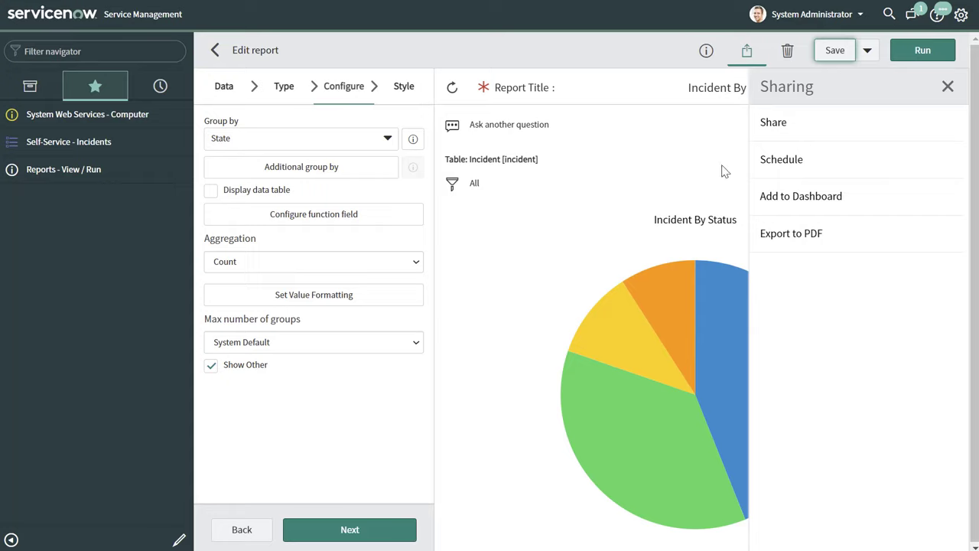
# Step: Impersonate the user the dashboard was shared with
pyautogui.click(831, 19)
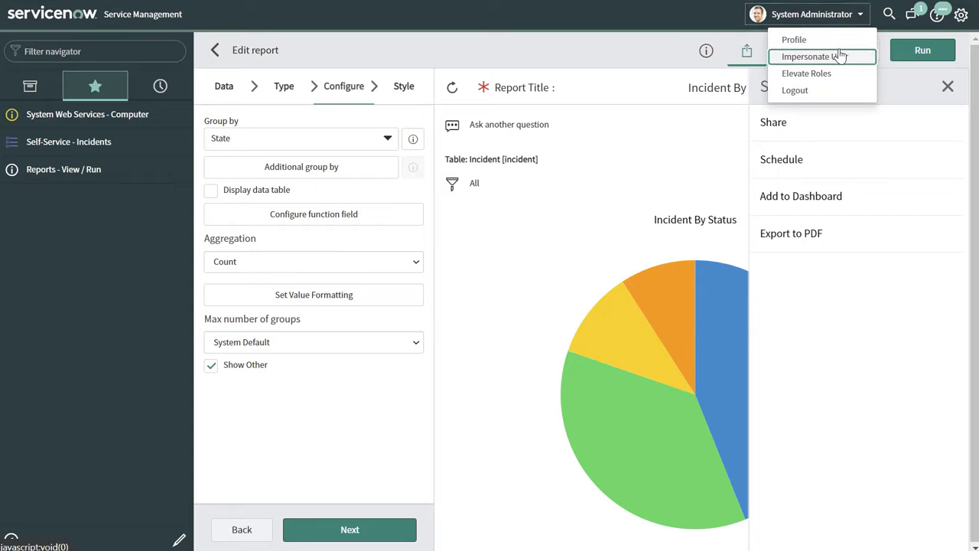
pyautogui.click(838, 57)
pyautogui.click(403, 170)
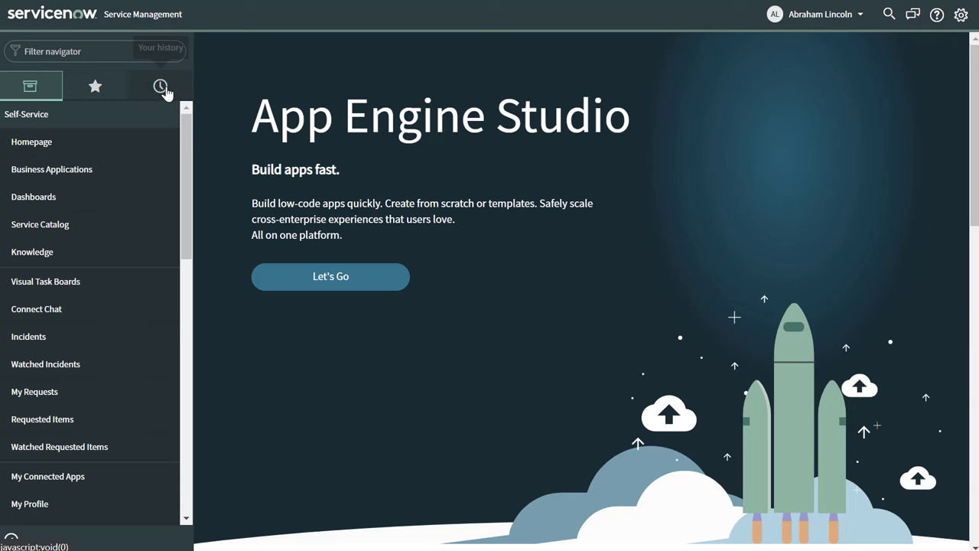
# Step: Reopen the recently visited Incident Tracking Dashboard as the recipient and check the visibility of its report widgets
pyautogui.click(161, 88)
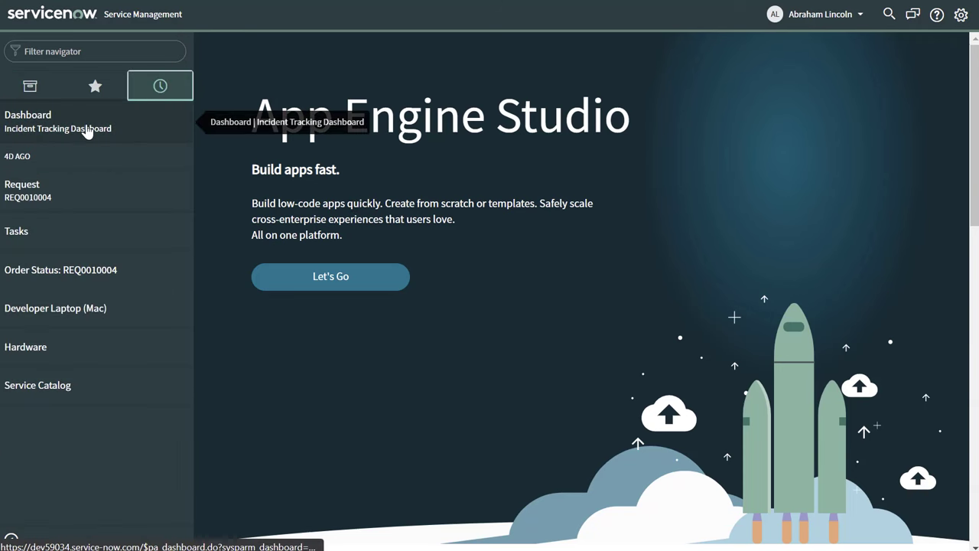
pyautogui.click(88, 129)
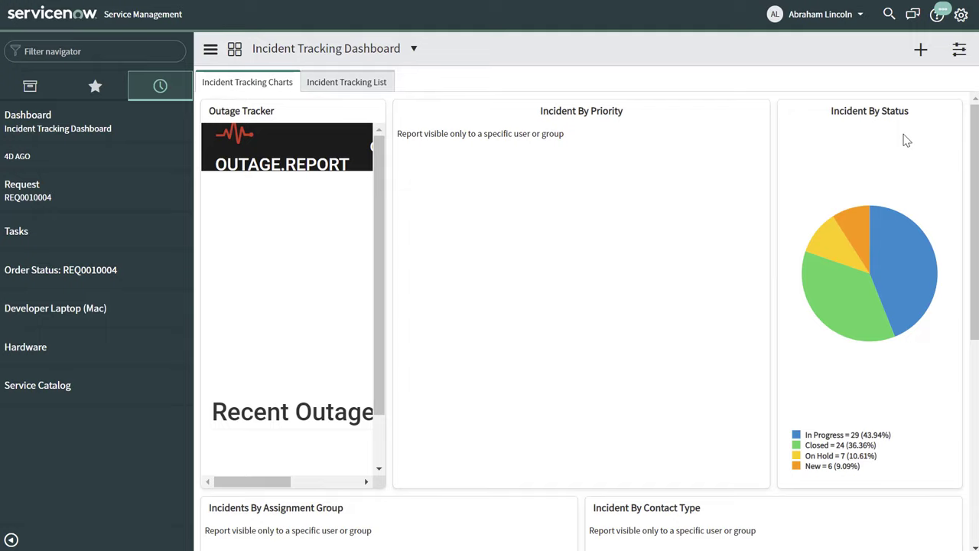
pyautogui.scroll(-1, 576, 213)
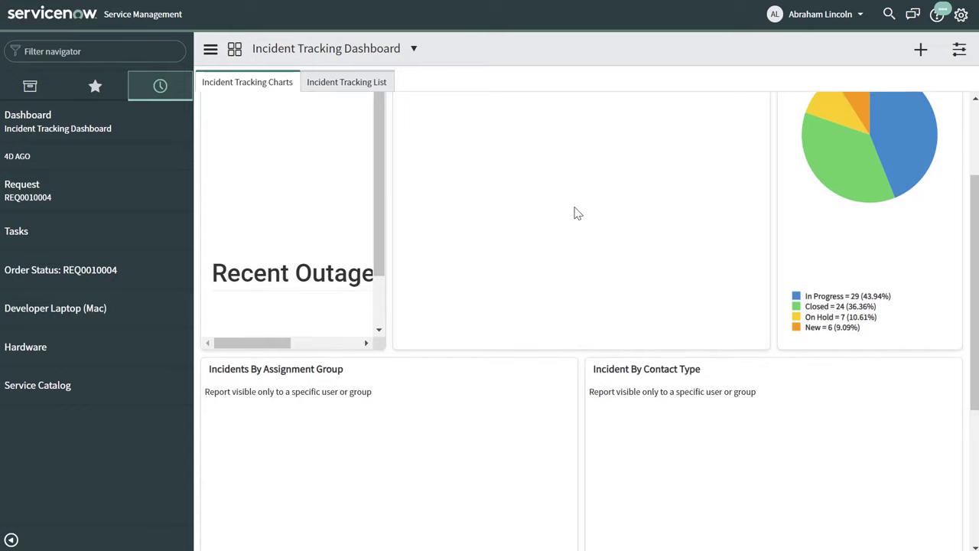
pyautogui.scroll(3, 577, 215)
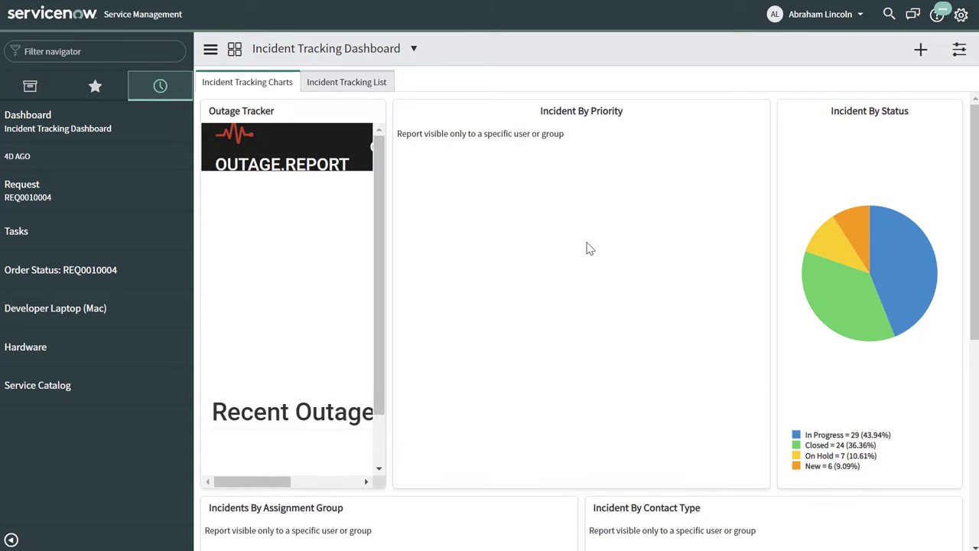